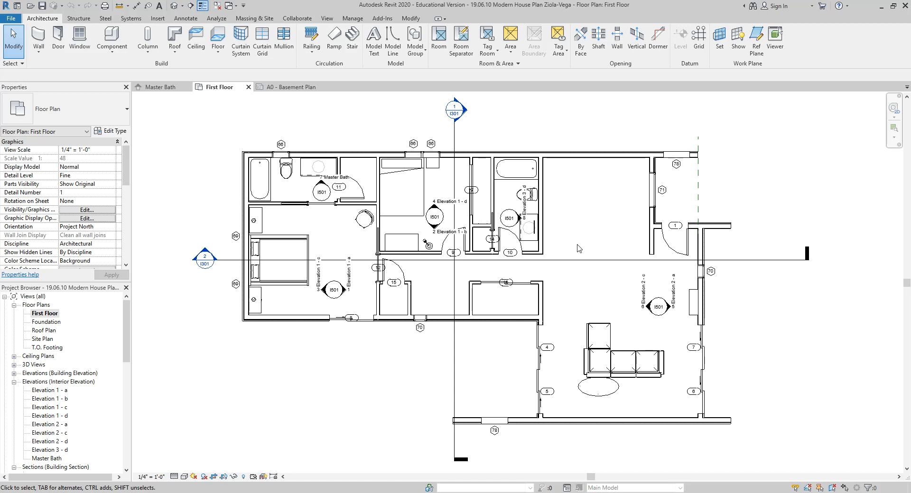
Step: Place tagged rooms in the small closet beside the hallway and in the master bedroom
left_click(438, 48)
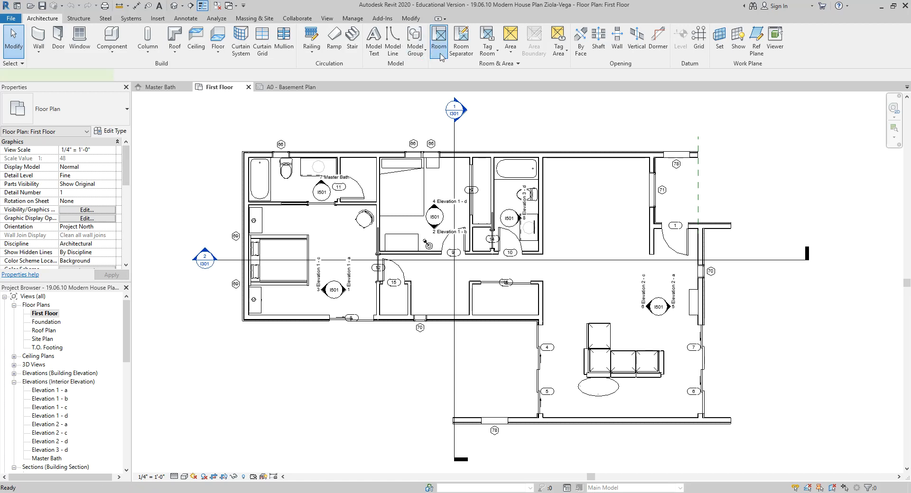
left_click(508, 306)
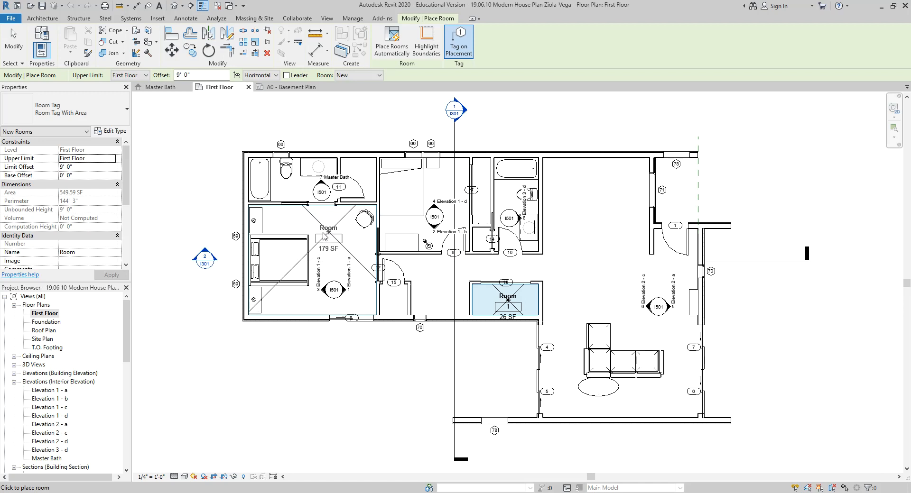
left_click(333, 242)
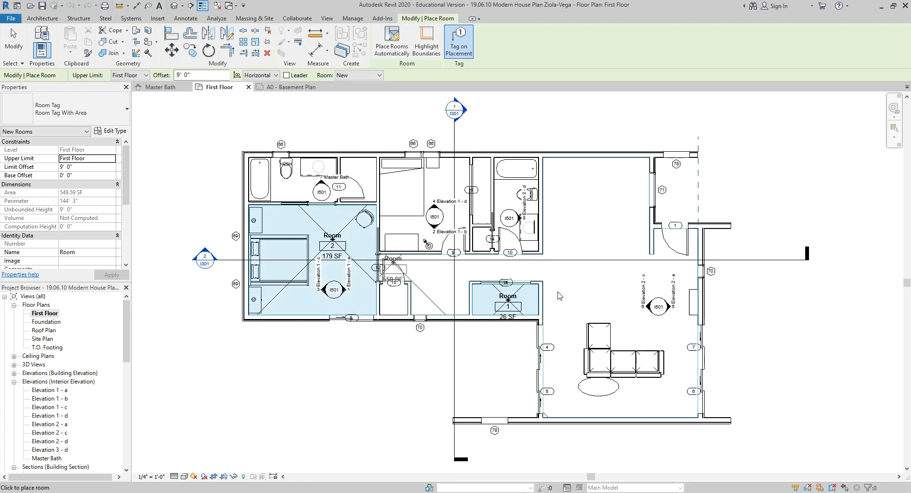
key("Escape")
key("Escape")
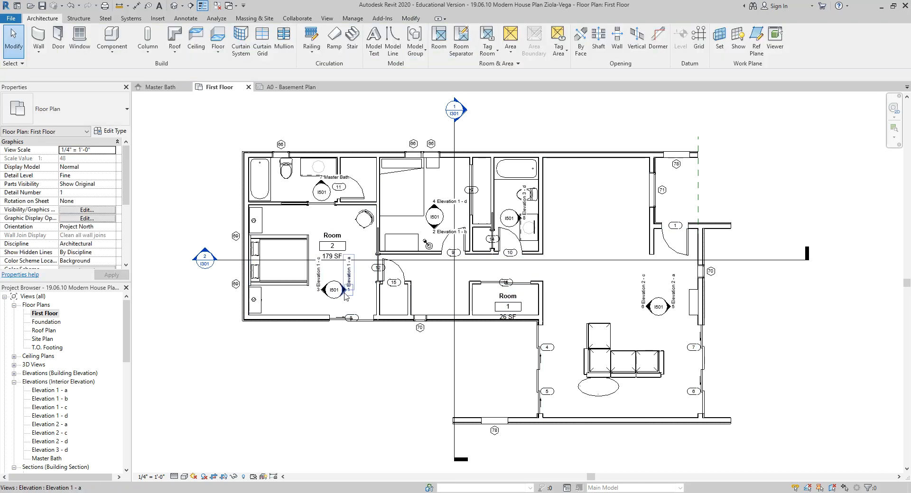
Step: Try to delete the master bedroom's interior elevation marker and its arrow, and undo the deletions
scroll(342, 297, "up", 1)
scroll(439, 237, "up", 1)
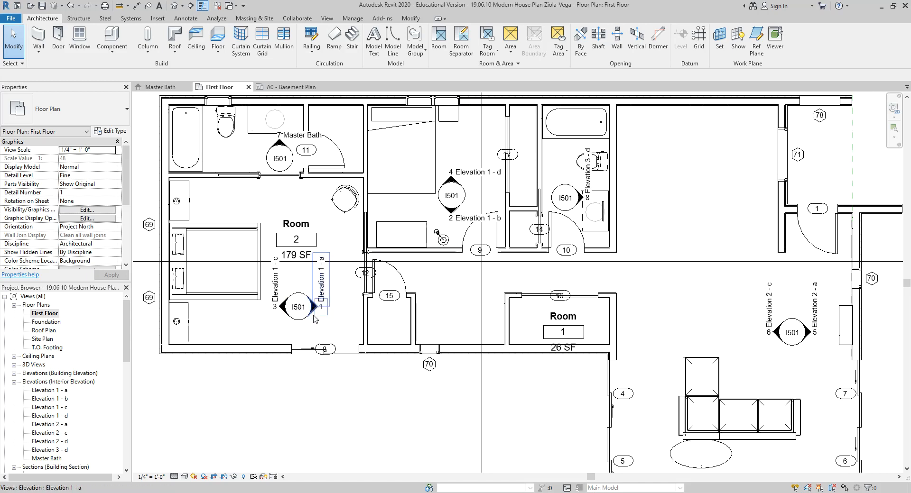
middle_click_drag(328, 332, 346, 360)
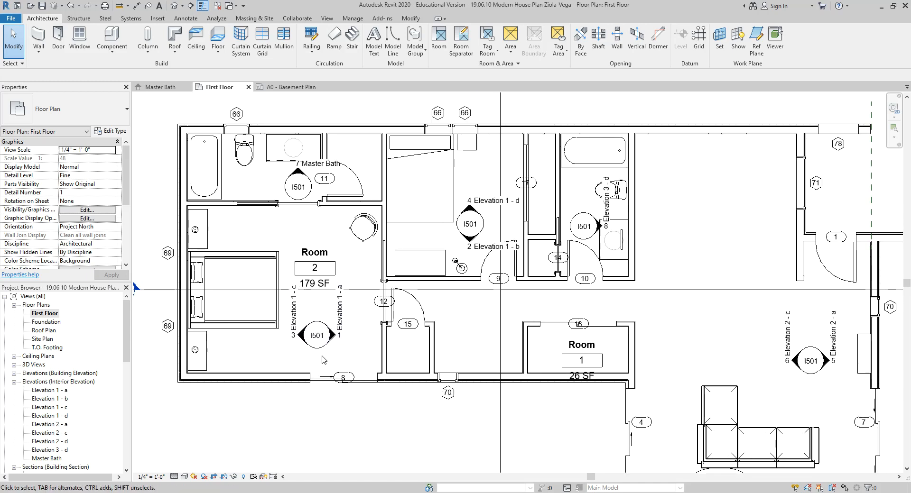
scroll(313, 355, "up", 1)
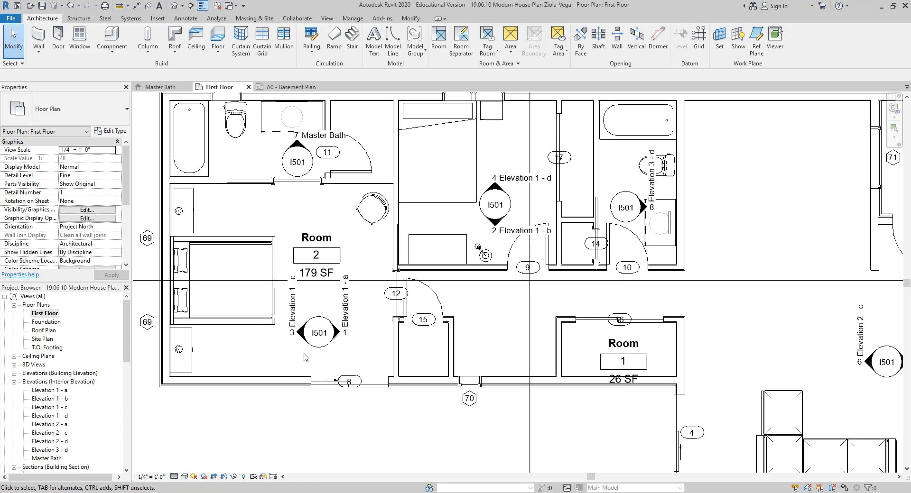
left_click(323, 322)
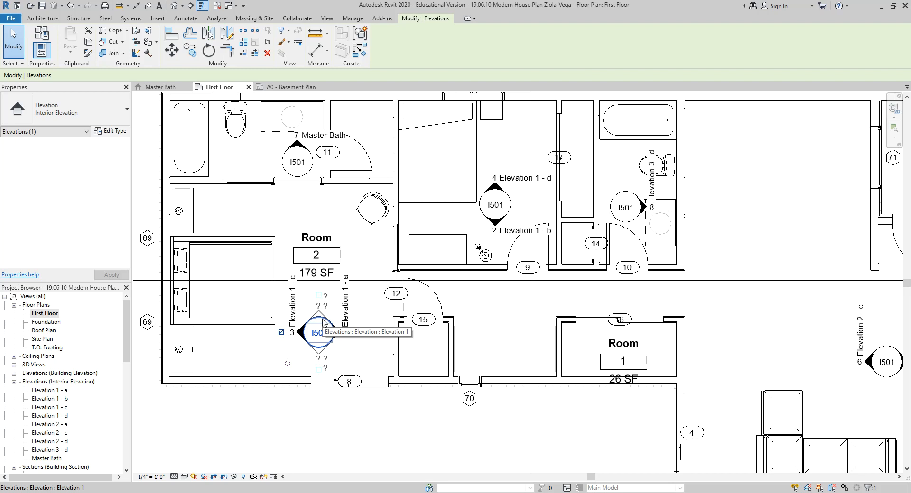
key("Delete")
left_click(303, 332)
key("Delete")
left_click(339, 336)
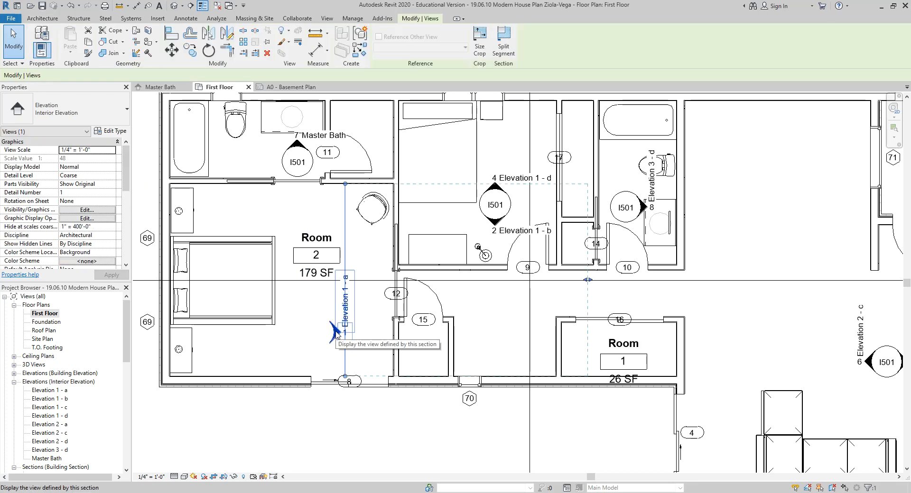
key("ctrl+z")
key("ctrl+z")
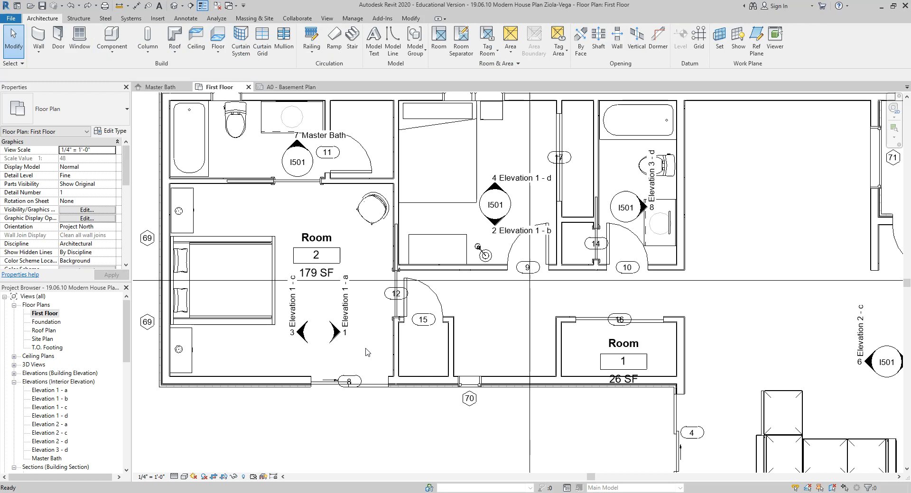
Step: Hide the Elevation 1 - a arrow of the master bedroom's elevation marker in the current view
mouse_move(351, 346)
middle_mouse_down()
mouse_move(356, 415)
mouse_move(366, 384)
middle_mouse_up()
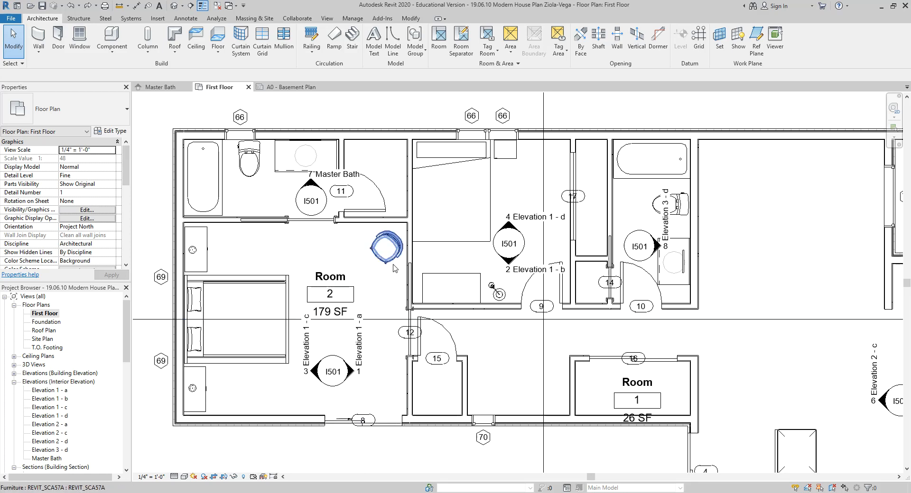
left_click(352, 374)
key("e")
key("h")
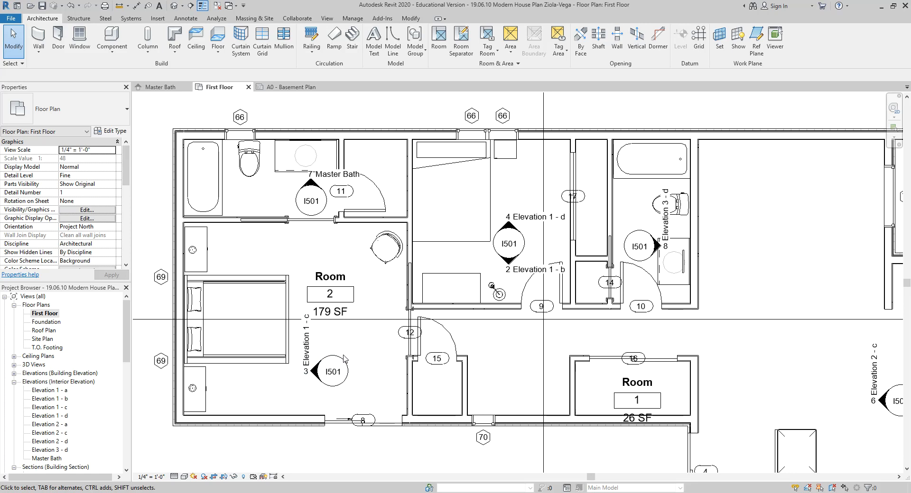
Step: Try to switch off the Elevation 1 - a arrow on the bedroom's elevation marker, and cancel the view deletion
left_click(341, 364)
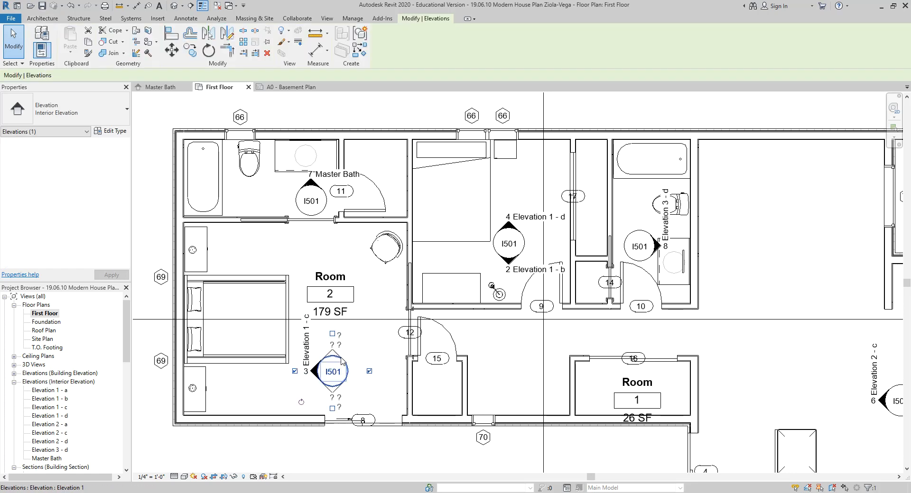
left_click(369, 372)
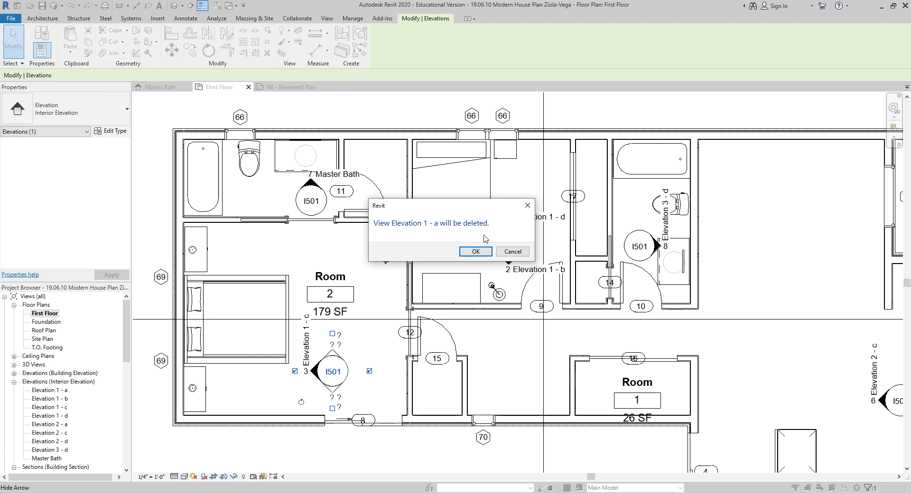
left_click(527, 206)
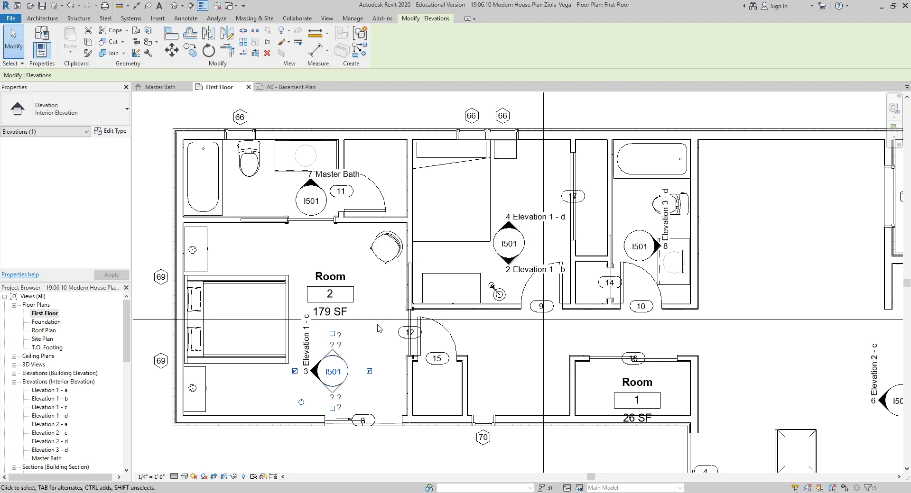
left_click(371, 350)
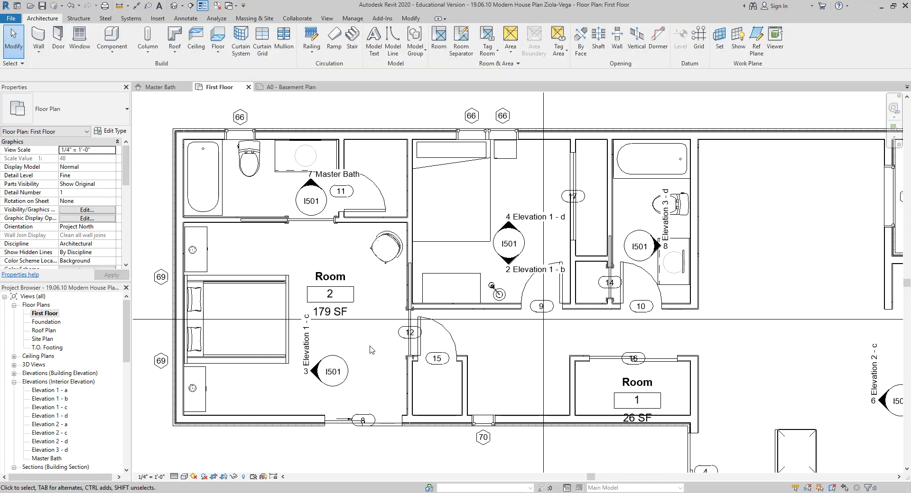
Step: Hide the bedroom's elevation marker body and its Elevation 1 - c arrow in the current view
left_click(343, 362)
key("e")
key("h")
left_click(319, 368)
key("e")
key("h")
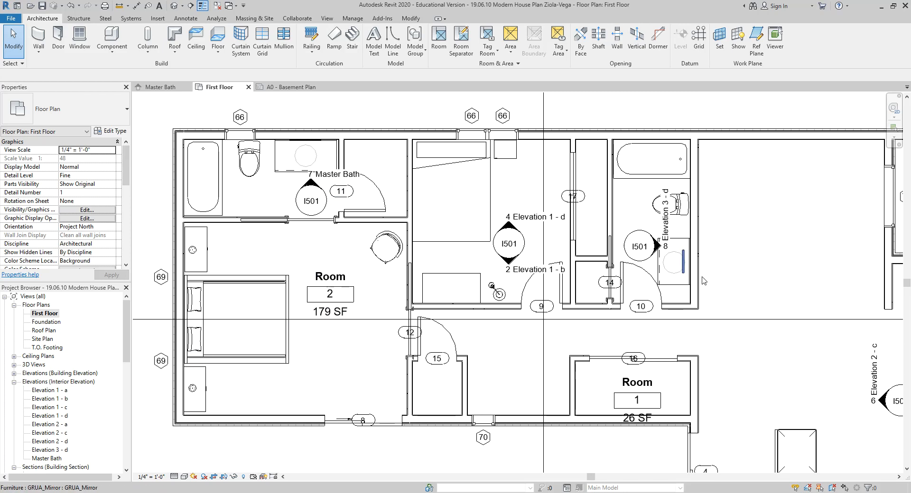
Step: Reveal the view's hidden elements, examine them around the bedroom and hallway, and return to the normal display
middle_click_drag(749, 256, 722, 257)
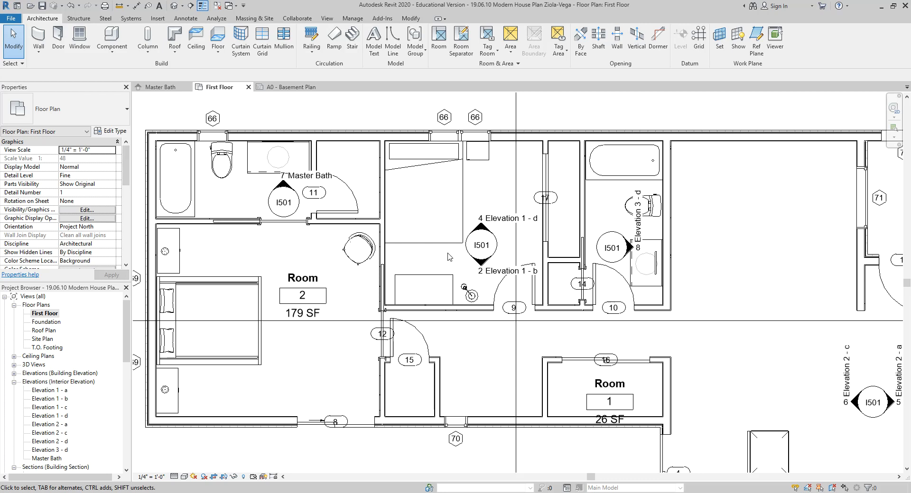
key("r")
key("h")
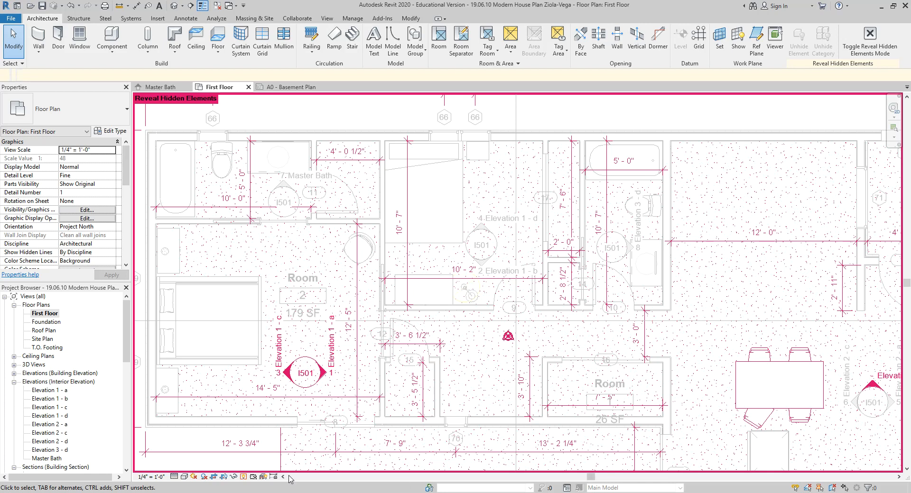
middle_click_drag(333, 342, 365, 311)
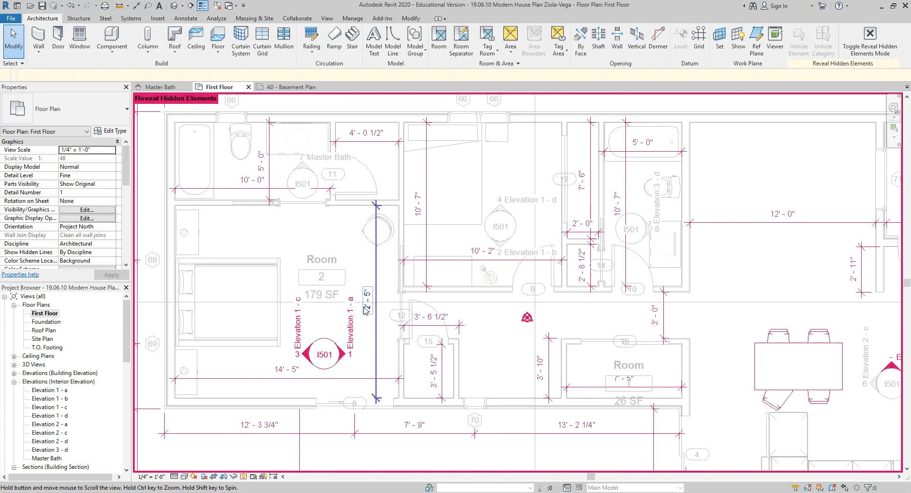
middle_click_drag(715, 361, 702, 333)
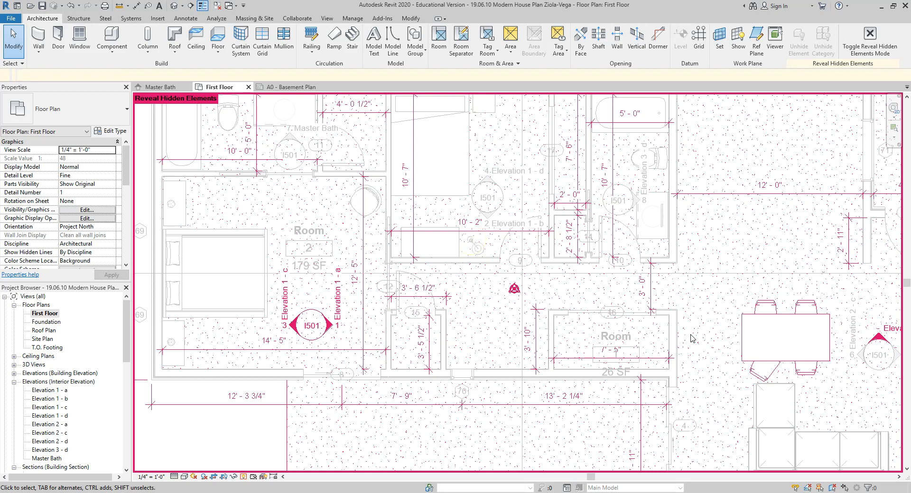
key("r")
key("h")
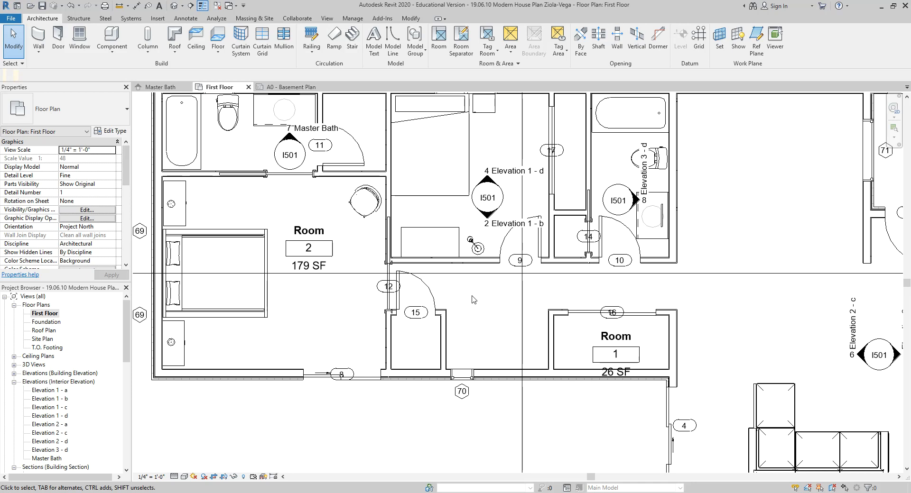
Step: Reveal hidden elements once more across the wider floor plan to examine hidden dimensions, furniture and elevation markers, and exit the mode
middle_click_drag(472, 297, 474, 323)
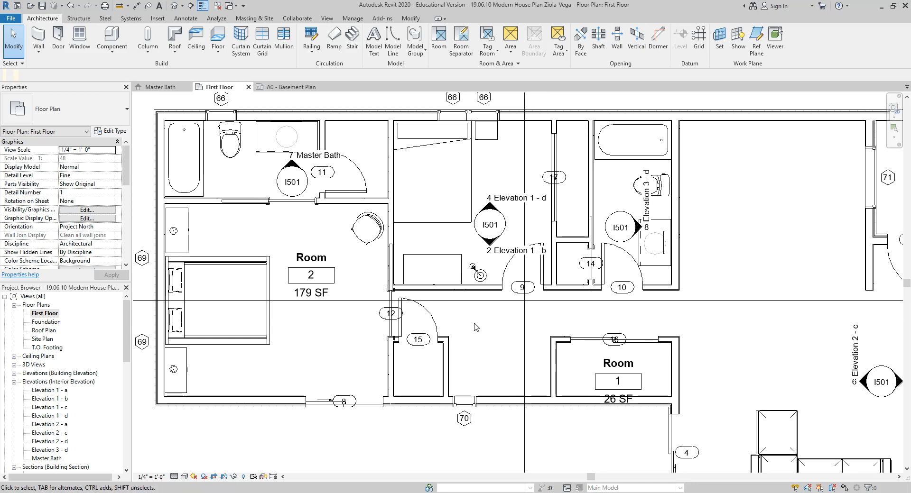
scroll(476, 327, "down", 3)
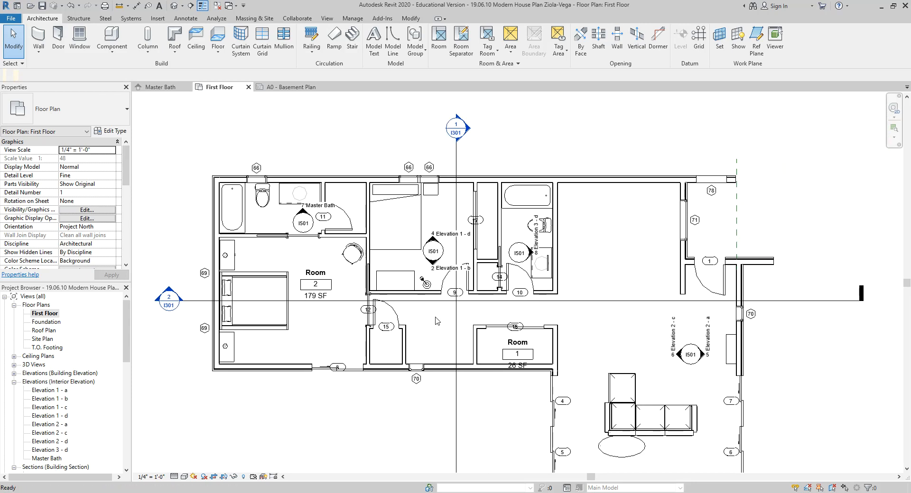
key("r")
key("h")
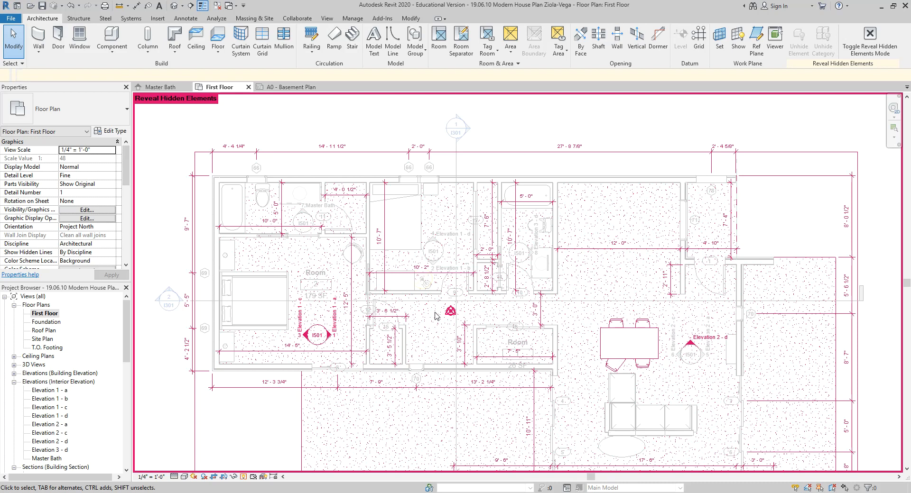
scroll(426, 314, "up", 1)
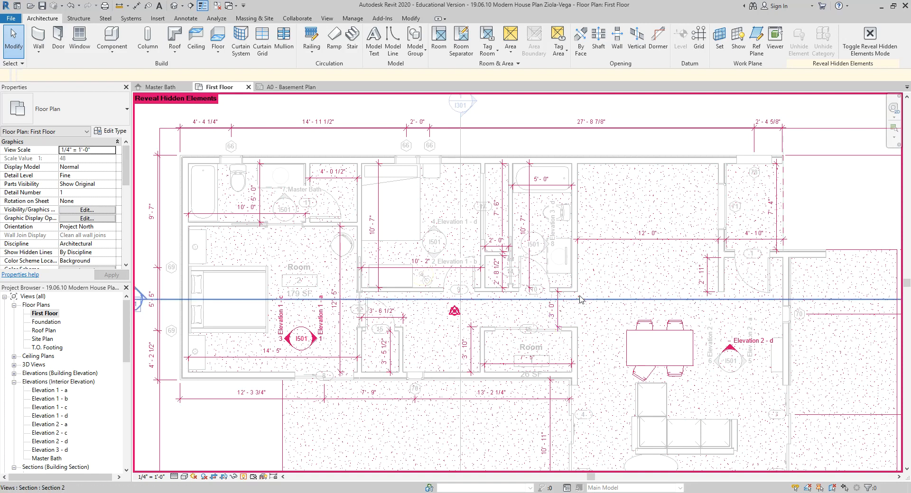
key("r")
key("h")
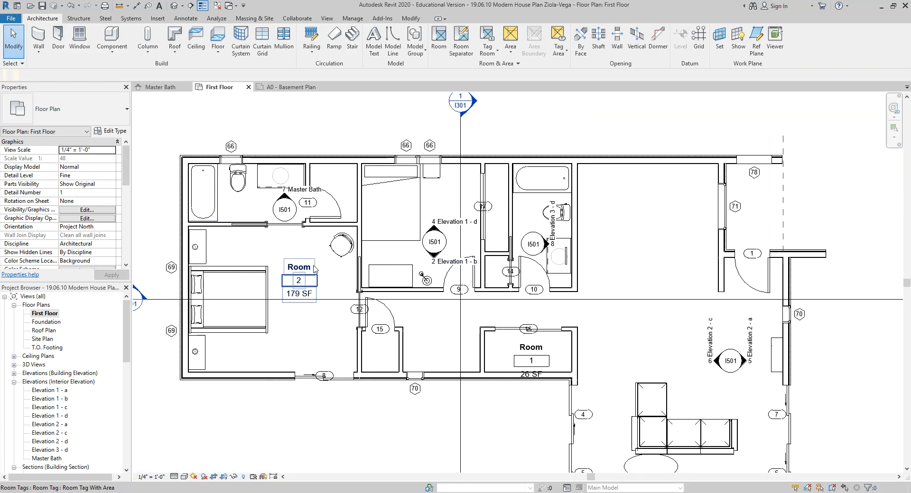
Step: Apply visibility for the Dimensions annotation category in the First Floor view, and turn the category off again
scroll(299, 258, "up", 1)
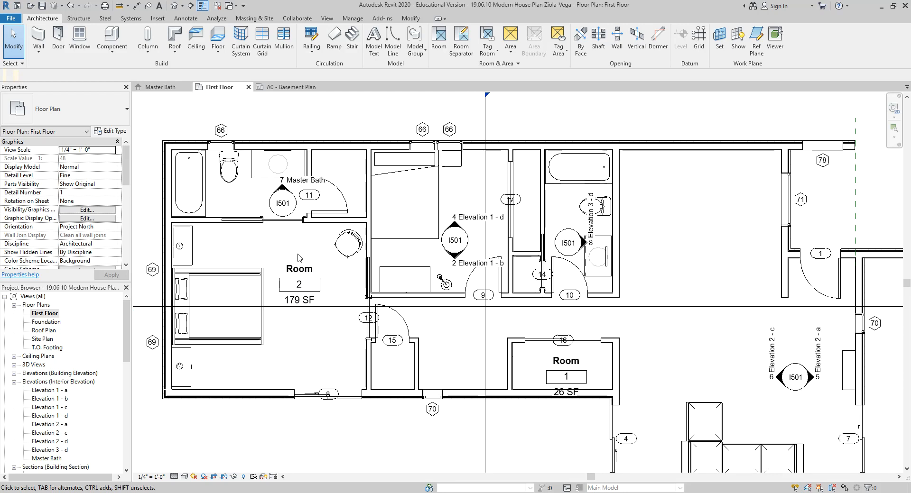
key("v")
key("g")
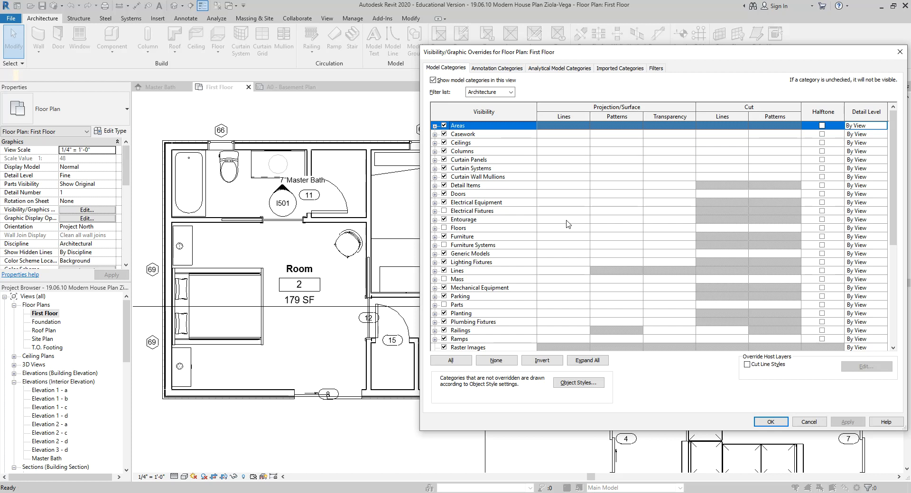
left_click(496, 69)
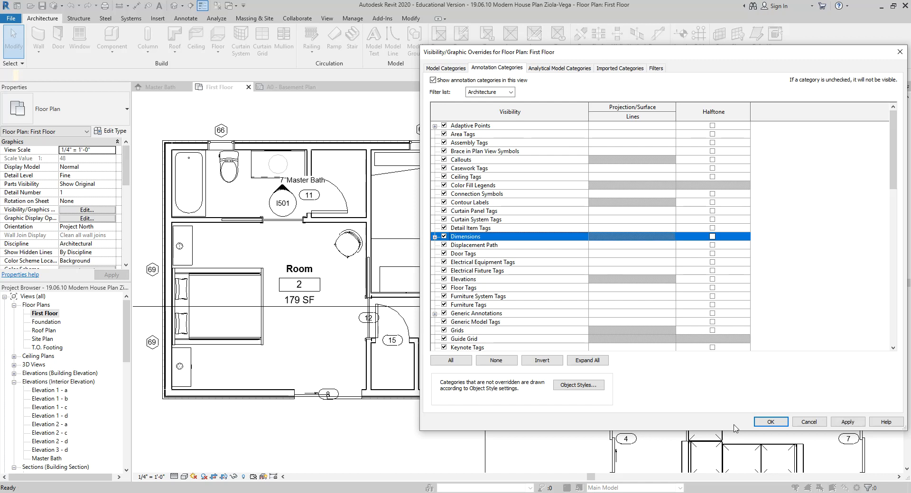
left_click(843, 423)
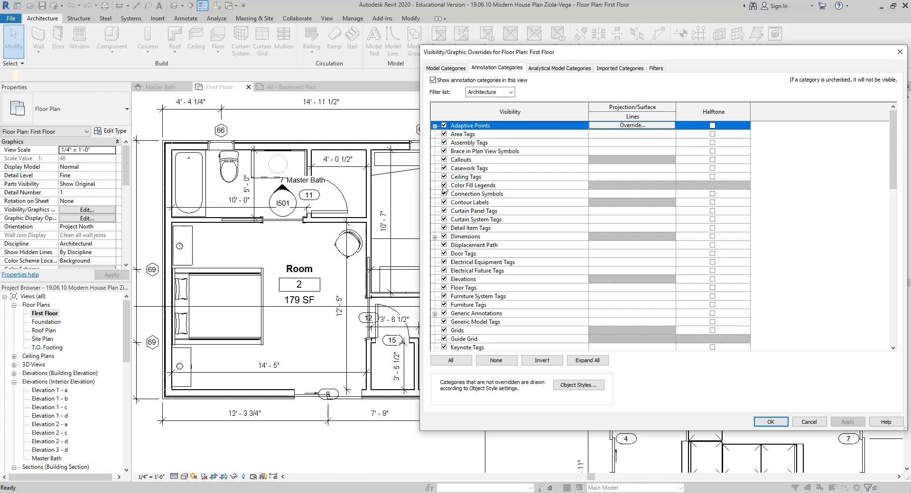
left_click(444, 236)
left_click(786, 424)
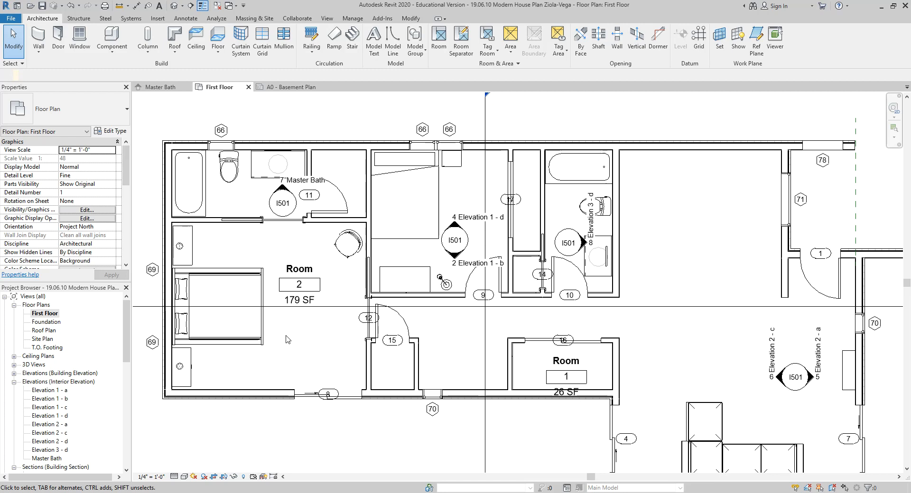
key("v")
key("v")
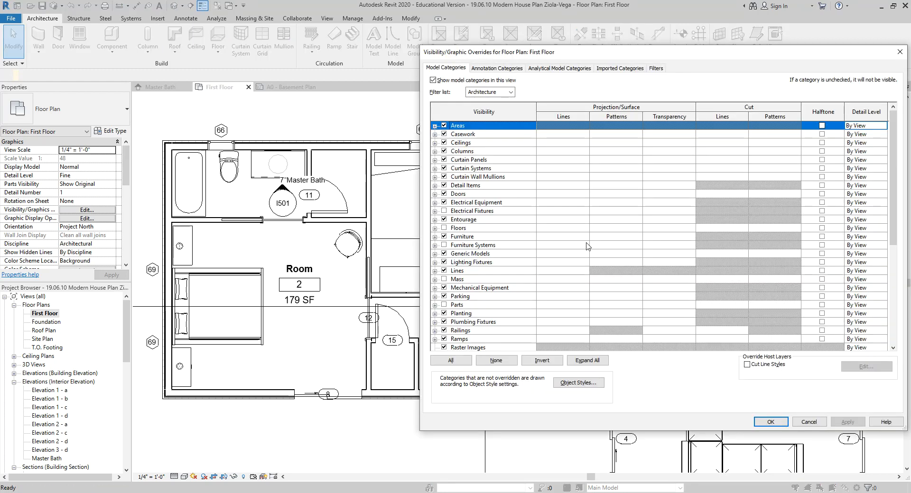
key("Escape")
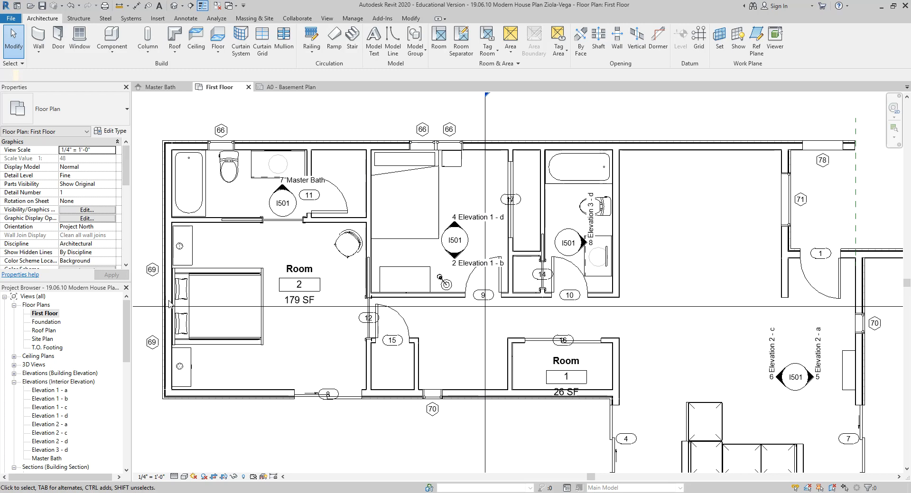
Step: Expand the ceiling plans in the project's view list and examine the First Floor entries there and under floor plans
left_click(26, 298)
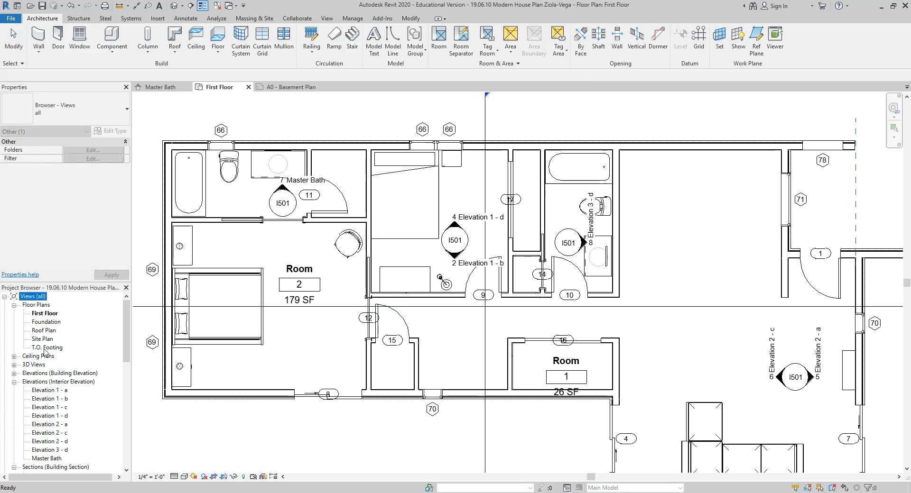
left_click(14, 356)
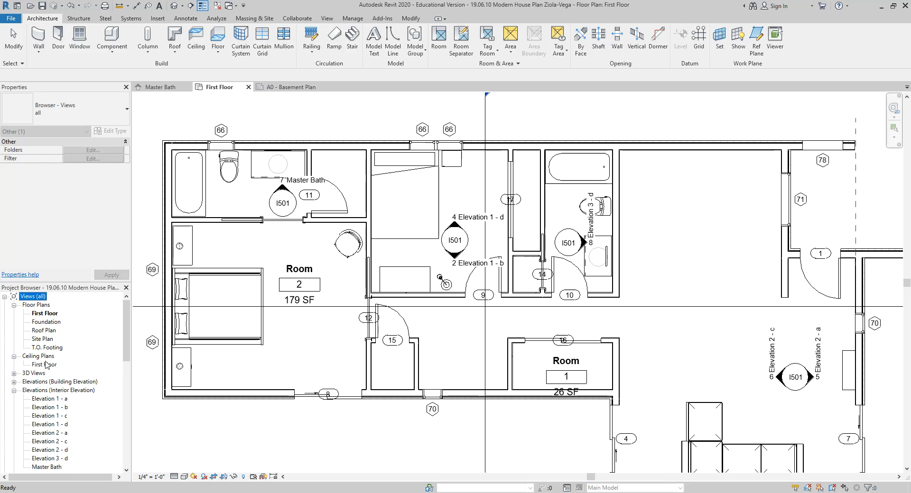
left_click(50, 313)
left_click(49, 311)
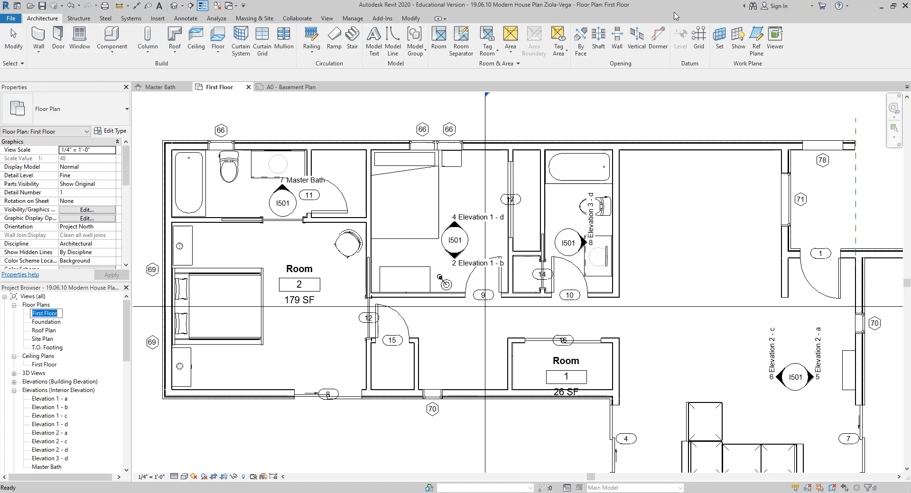
left_click(318, 133)
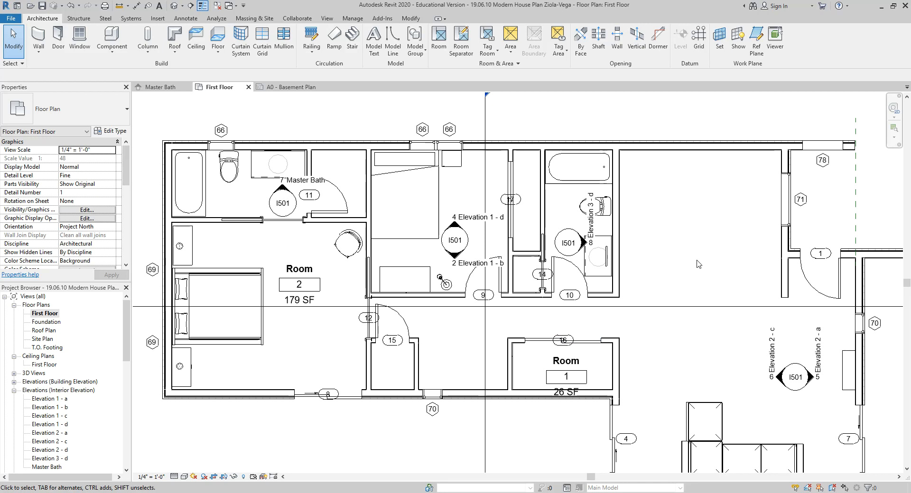
Step: Turn off the Elevations annotation category in the First Floor plan's visibility/graphic overrides
key("v")
key("v")
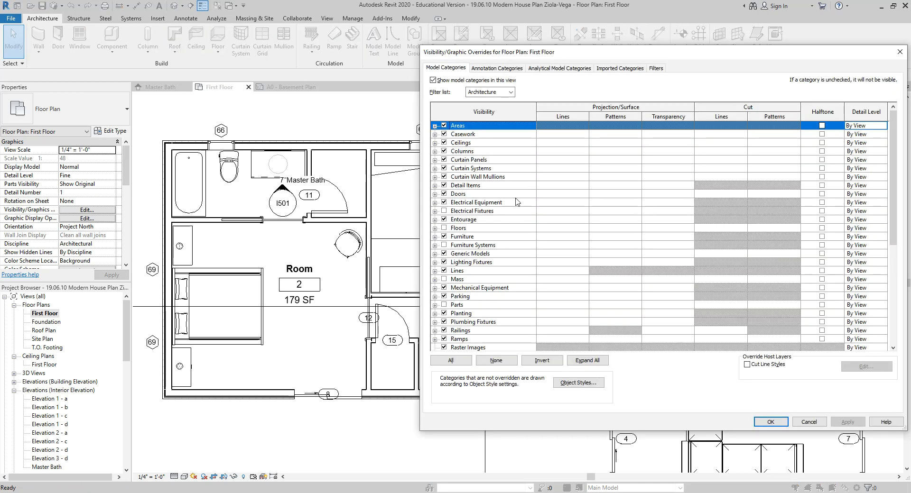
left_click(505, 70)
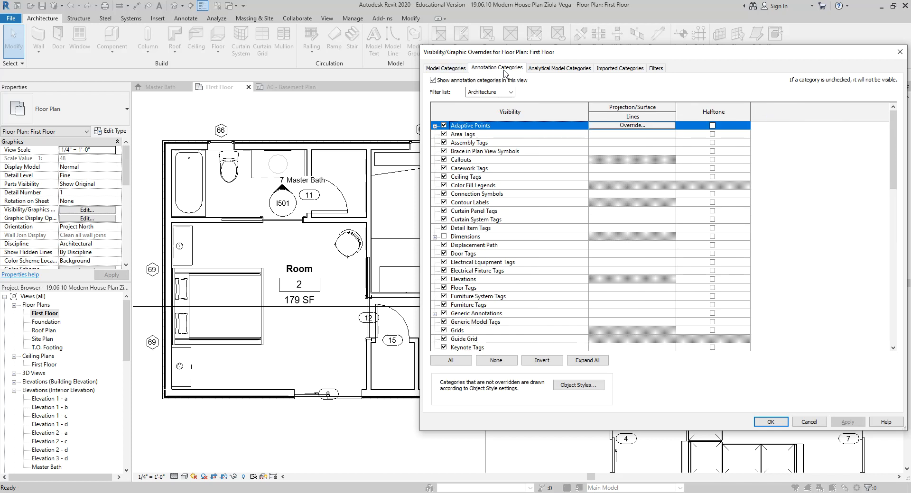
left_click(444, 279)
left_click(770, 422)
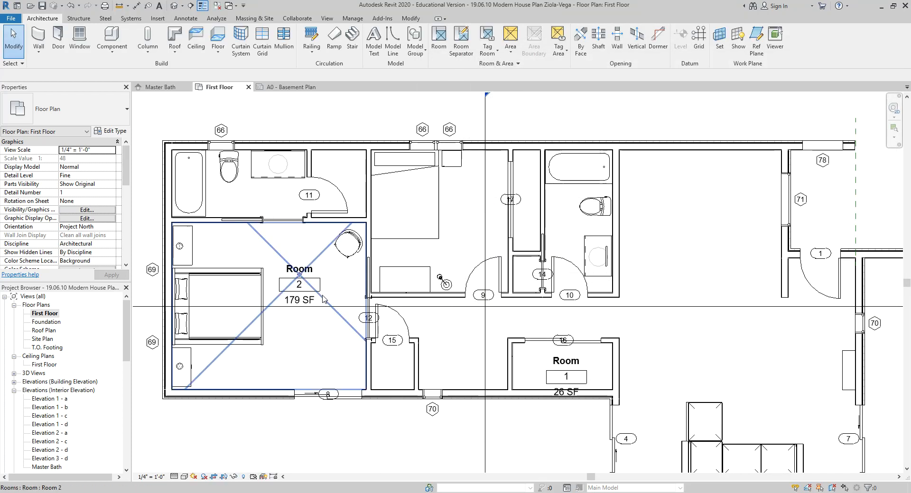
Step: Open the Room Tag With Area family of the Room 2 tag in the Family Editor and inspect its labels
scroll(322, 295, "up", 2)
left_click(321, 289)
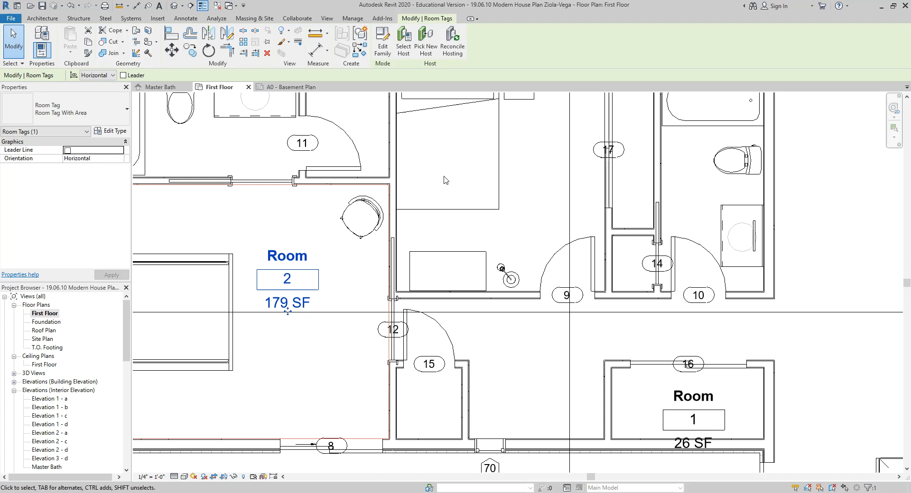
middle_click_drag(366, 271, 458, 254)
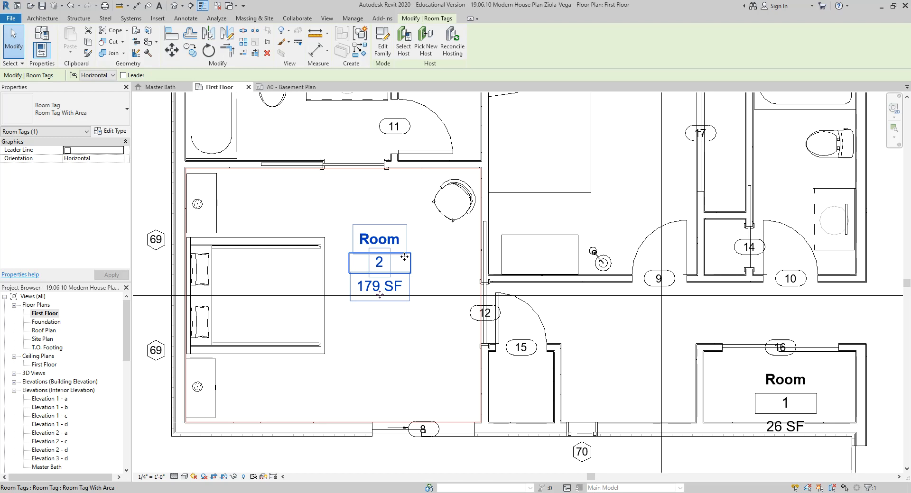
left_click(431, 235)
scroll(421, 265, "up", 2)
left_click(408, 253)
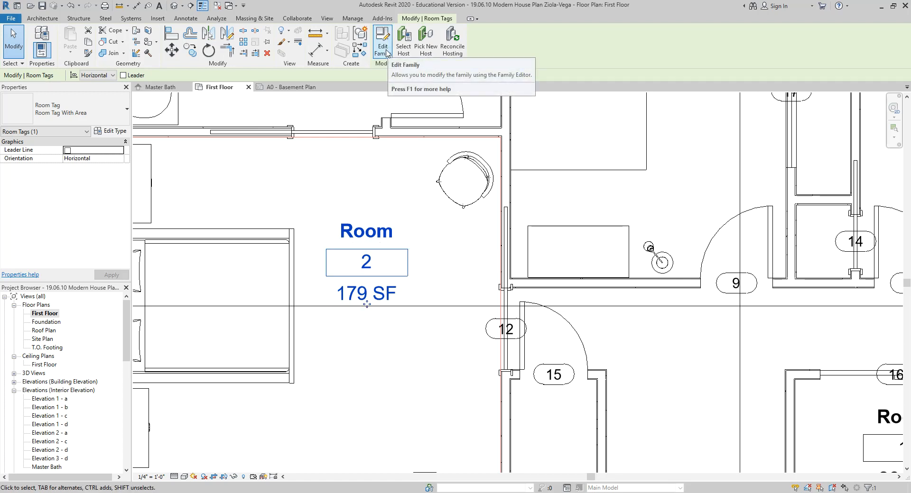
double_click(408, 252)
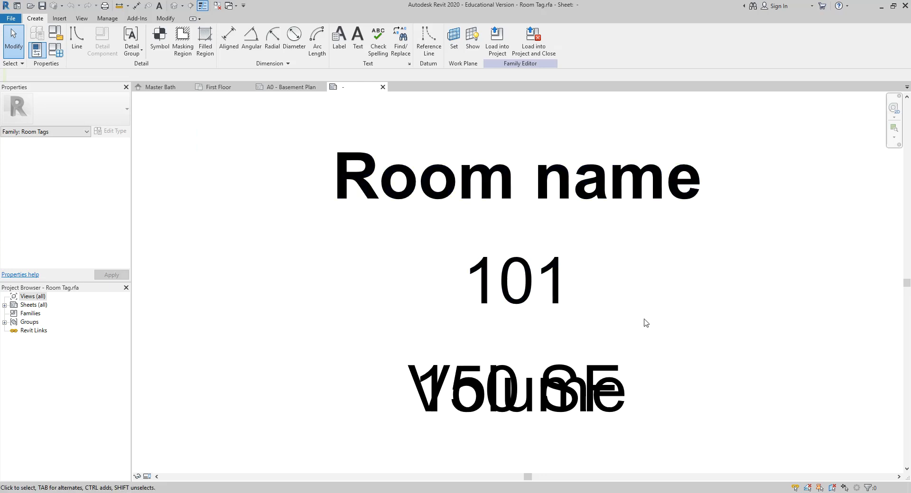
middle_click_drag(712, 320, 661, 312)
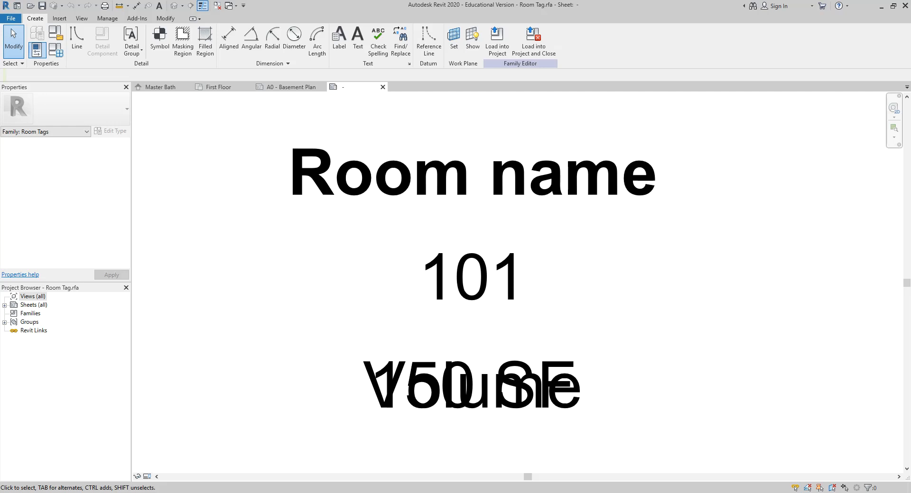
middle_click_drag(474, 278, 477, 269)
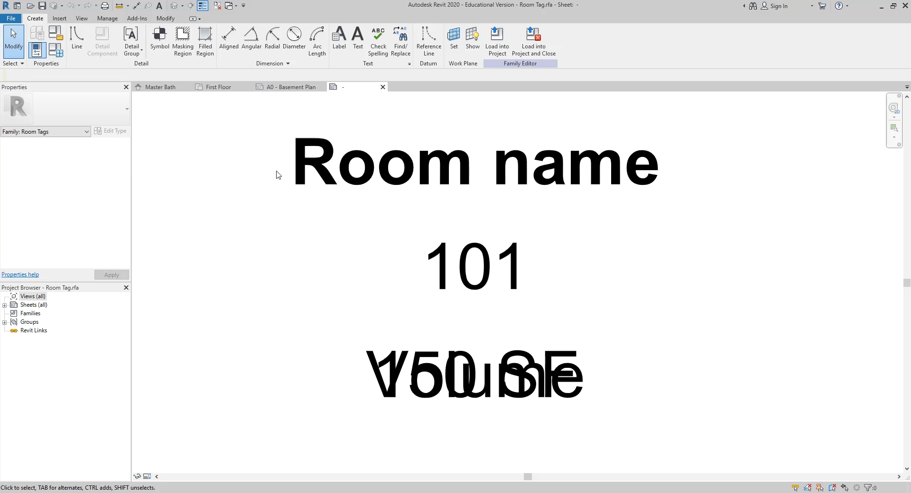
left_click(14, 20)
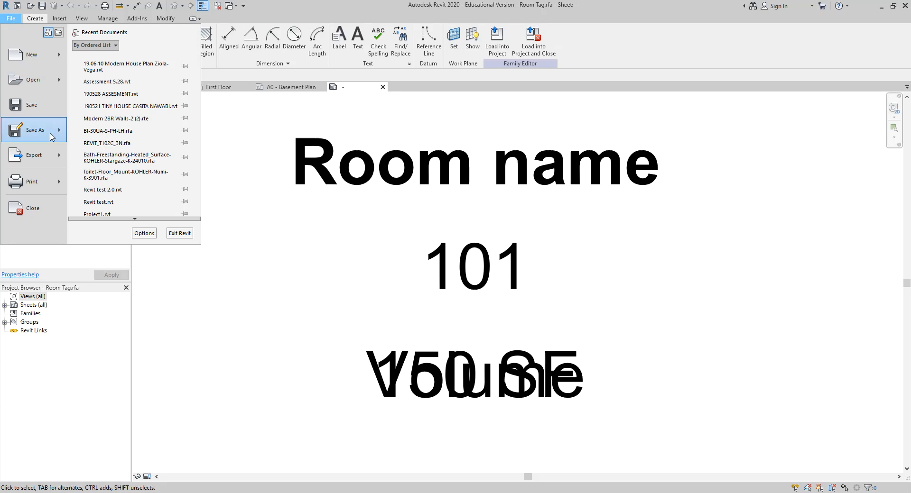
mouse_move(52, 136)
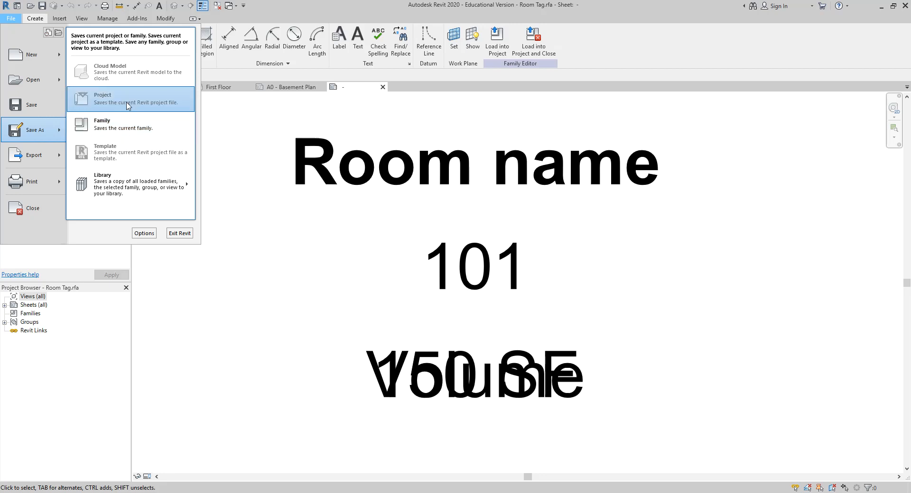
left_click(134, 129)
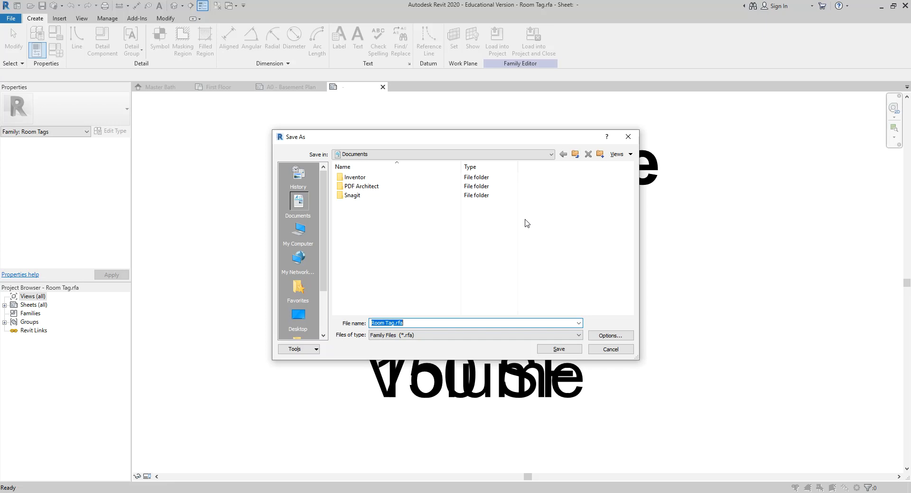
left_click_drag(506, 137, 497, 124)
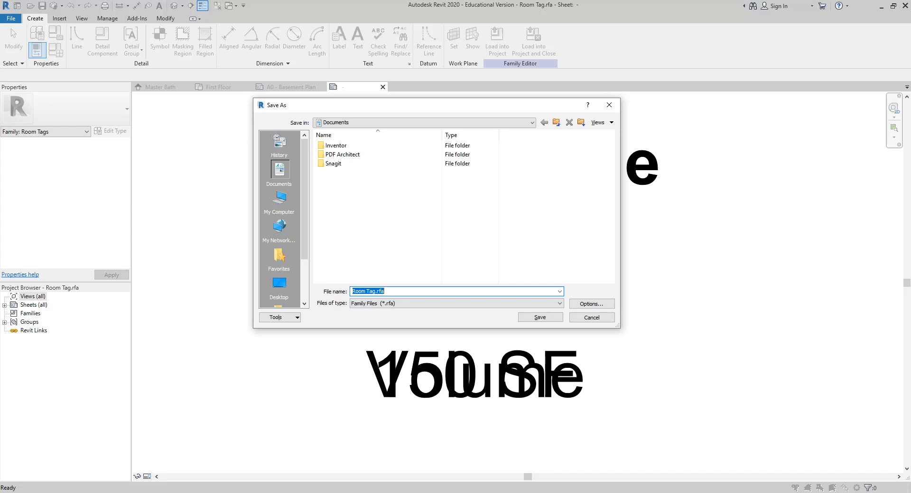
key("Escape")
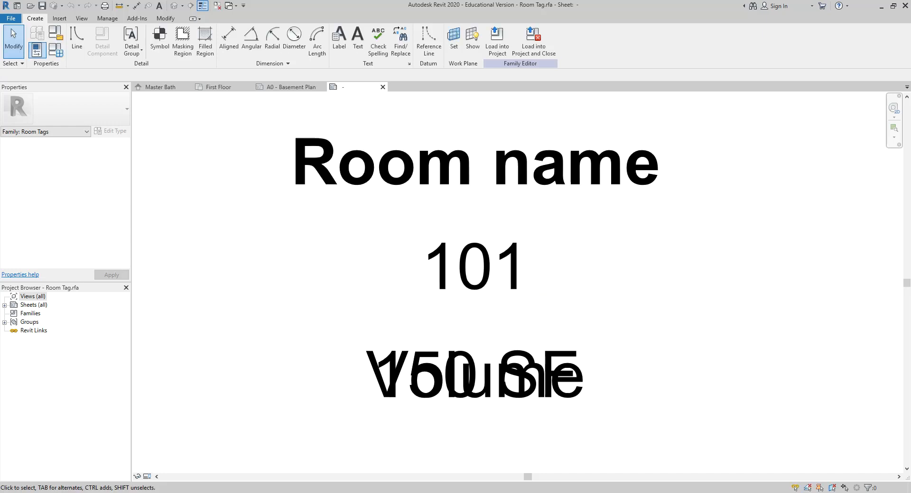
left_click(11, 21)
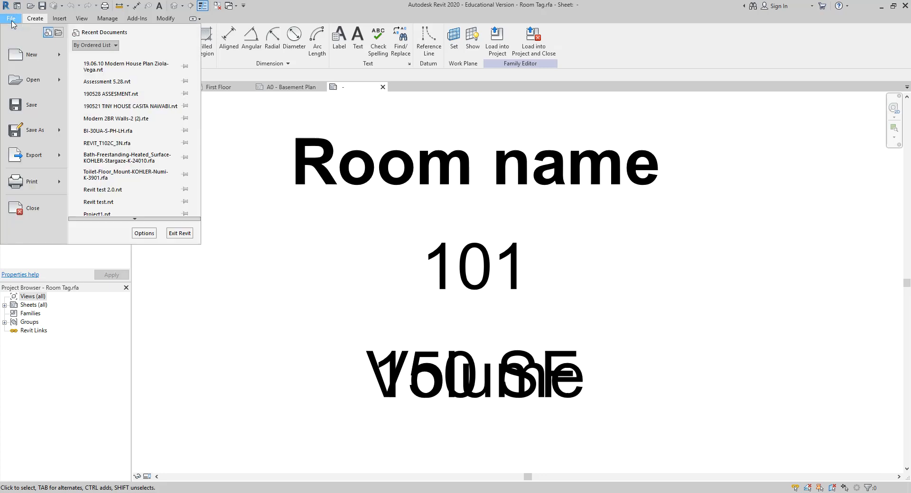
left_click(104, 125)
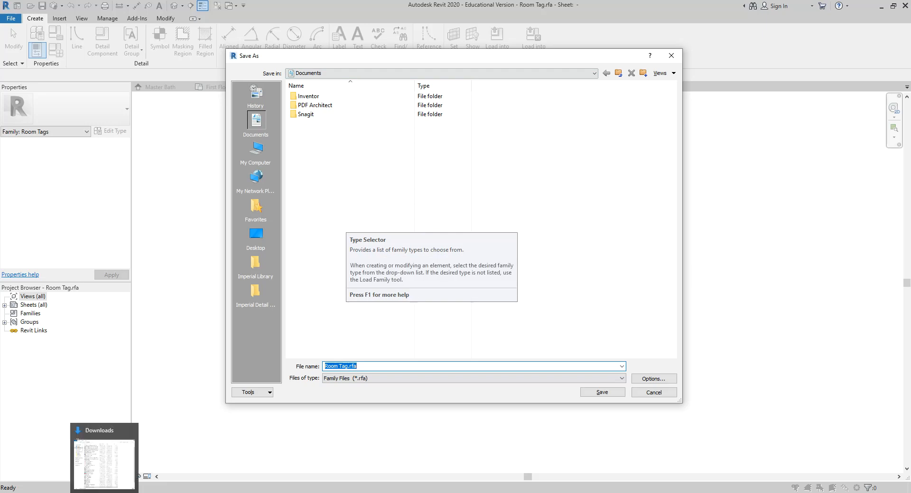
left_click(667, 394)
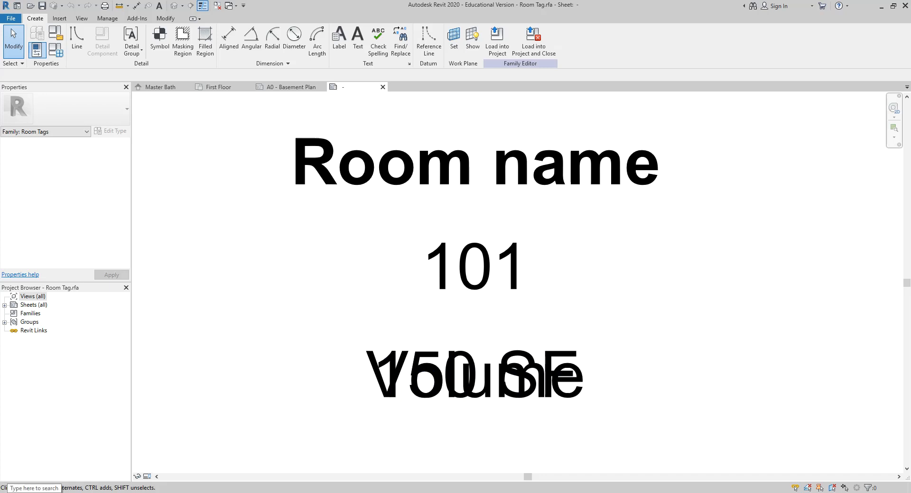
Step: Search Windows for "hidden" and check that File Explorer is set to show hidden files, folders, and drives
left_click(64, 489)
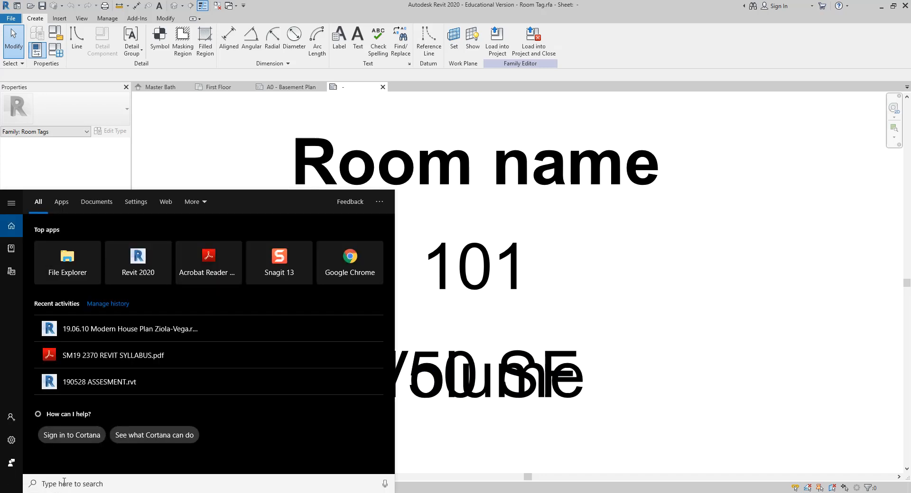
type("hidden")
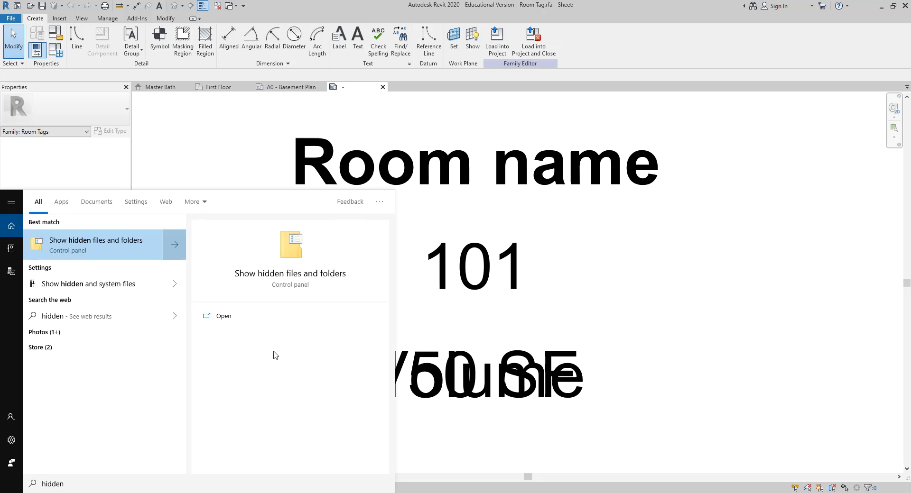
left_click(312, 279)
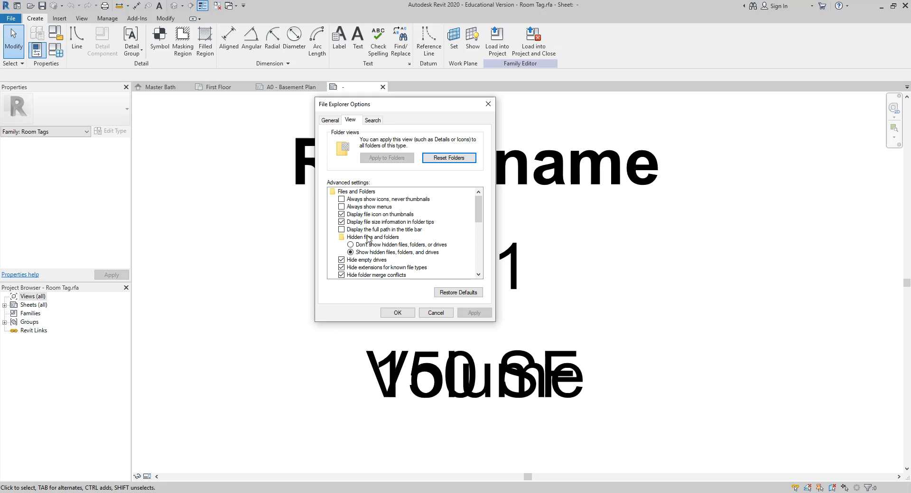
left_click(398, 313)
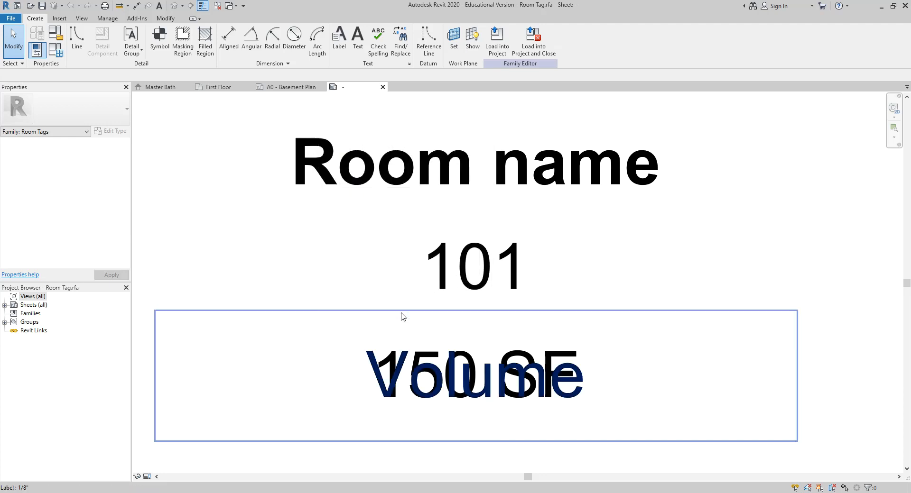
Step: Start saving the room tag as a family file and browse to the Autodesk folder inside ProgramData on drive C
left_click(14, 21)
mouse_move(55, 129)
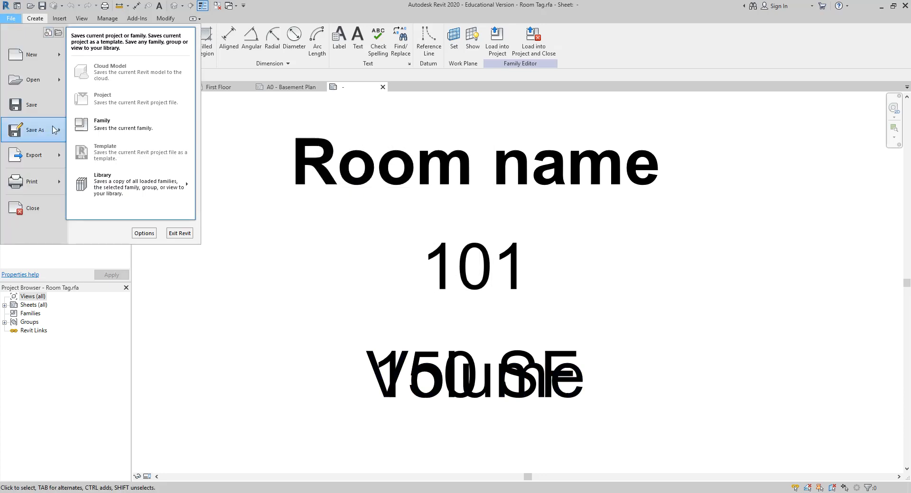
left_click(104, 129)
left_click(383, 75)
left_click(368, 98)
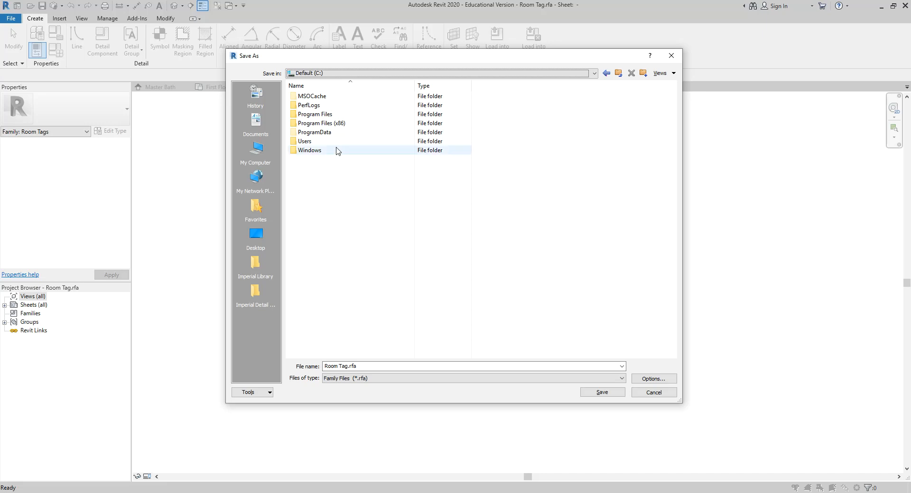
double_click(329, 133)
left_click(311, 106)
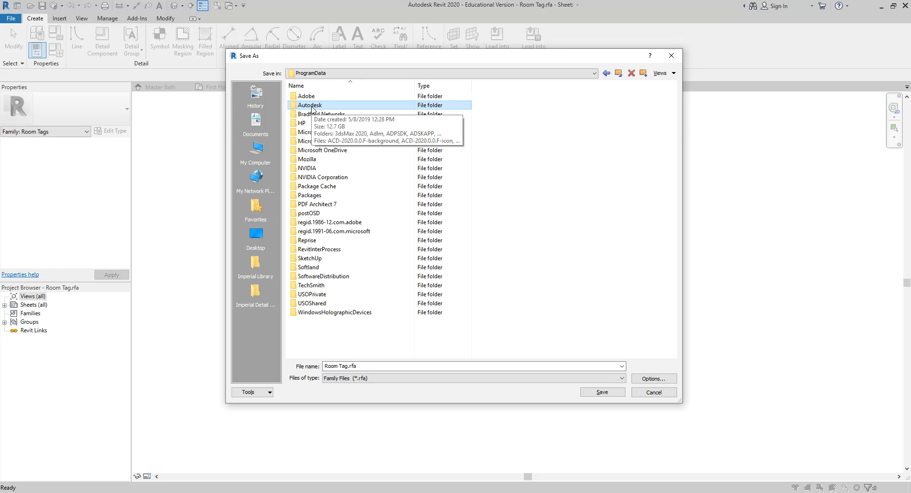
double_click(312, 106)
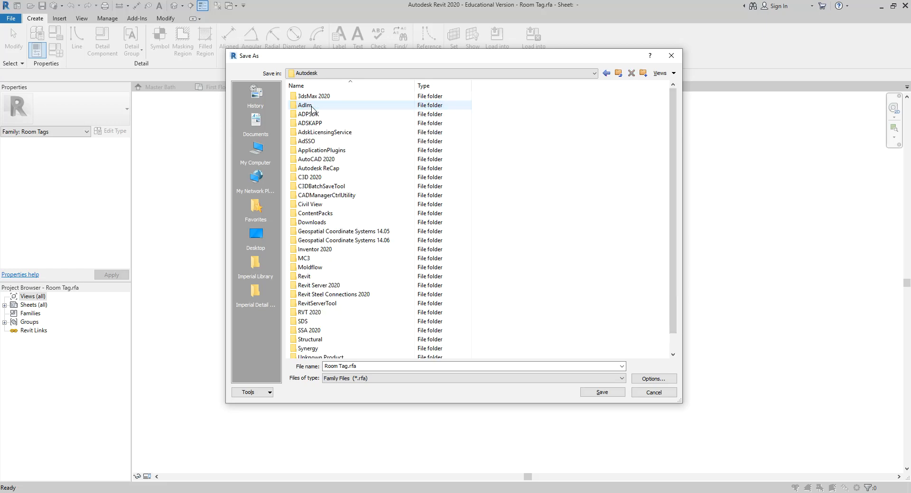
Step: Browse the save location from the Autodesk folder through RVT 2020 and Libraries to the US Imperial folder
left_click(317, 316)
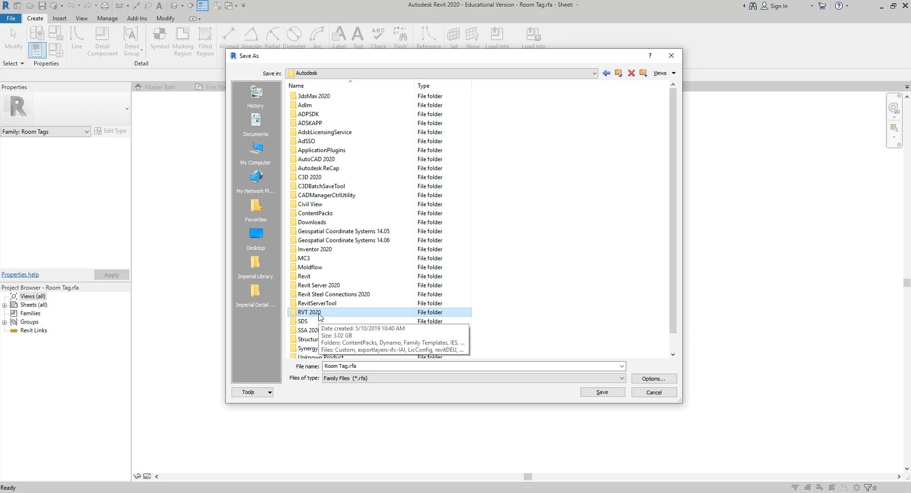
double_click(319, 314)
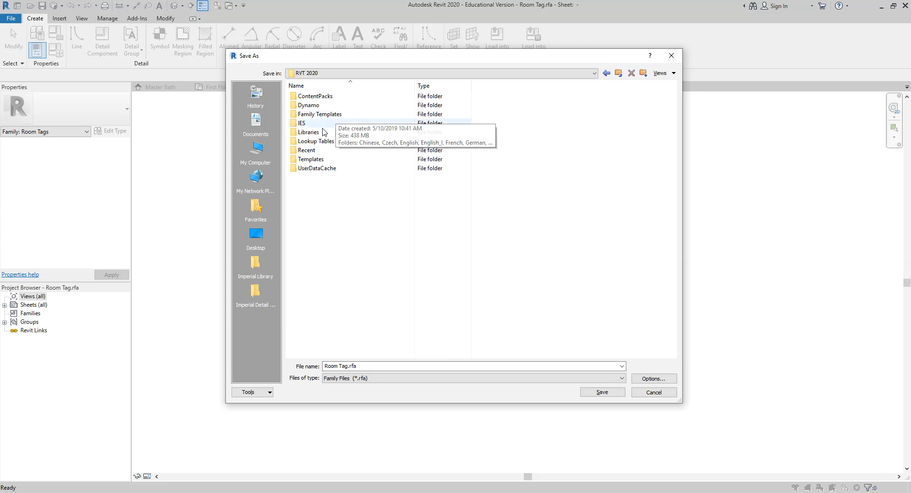
left_click(308, 134)
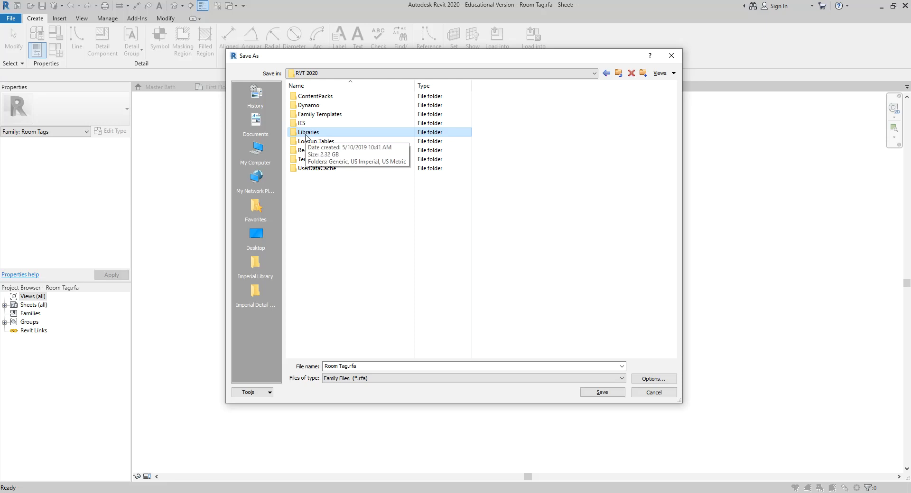
double_click(306, 135)
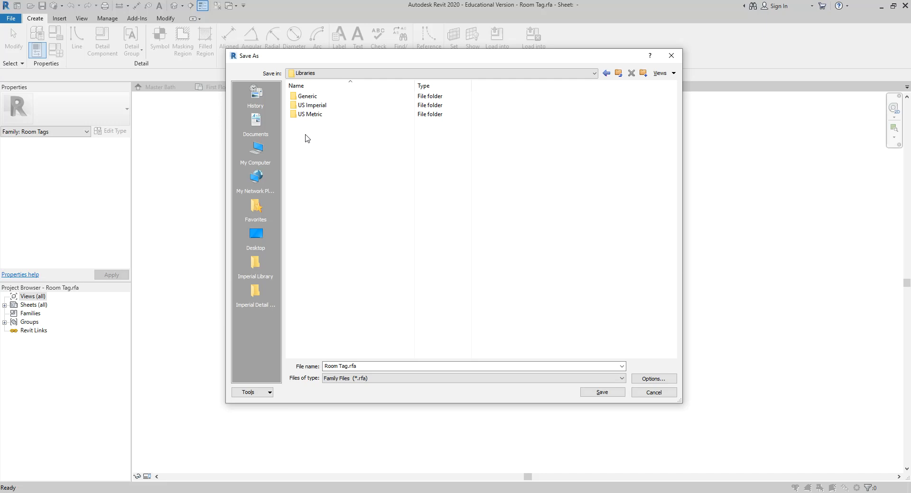
left_click(327, 109)
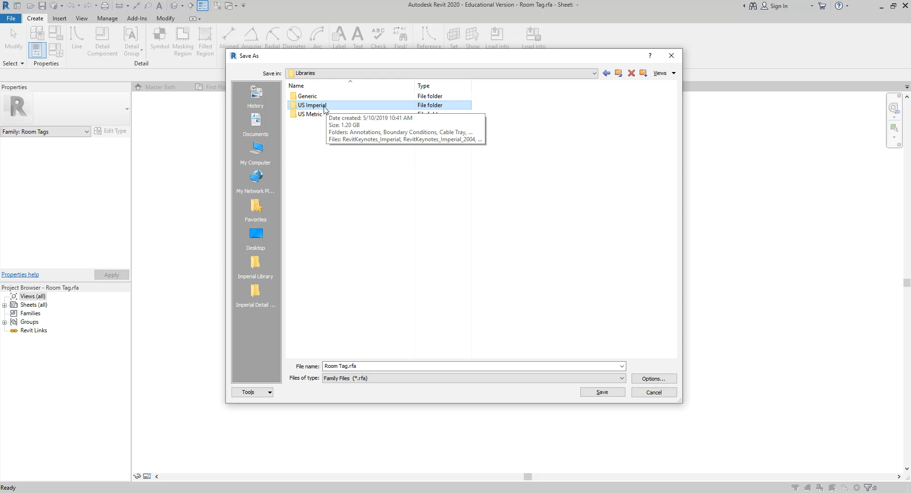
double_click(325, 108)
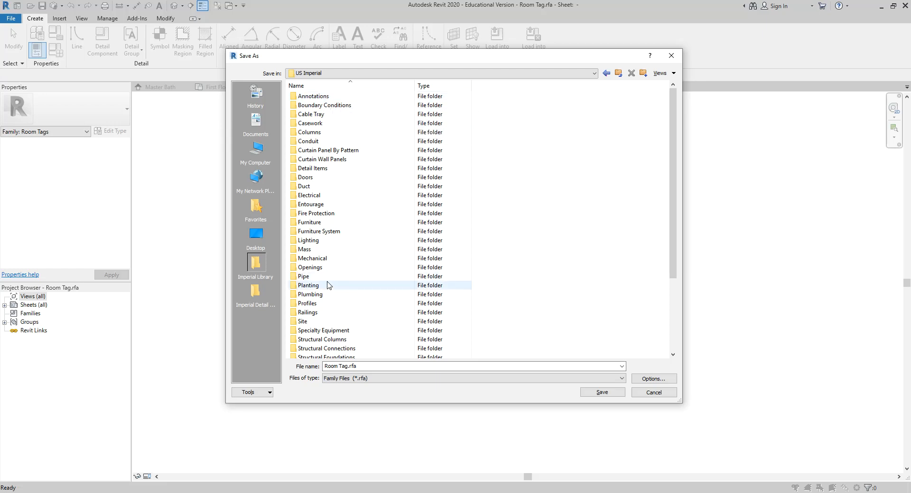
mouse_move(317, 224)
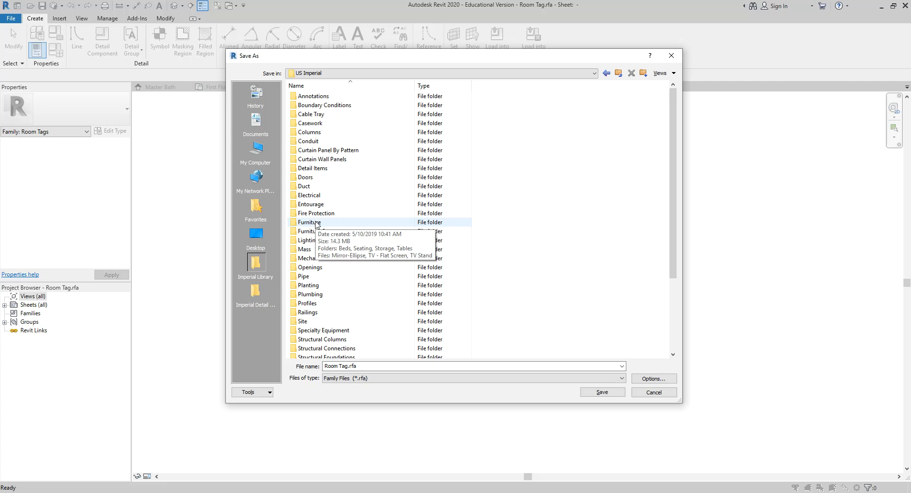
Step: Save the room tag family in the Annotations folder under the name Room Tag SLCC
double_click(319, 97)
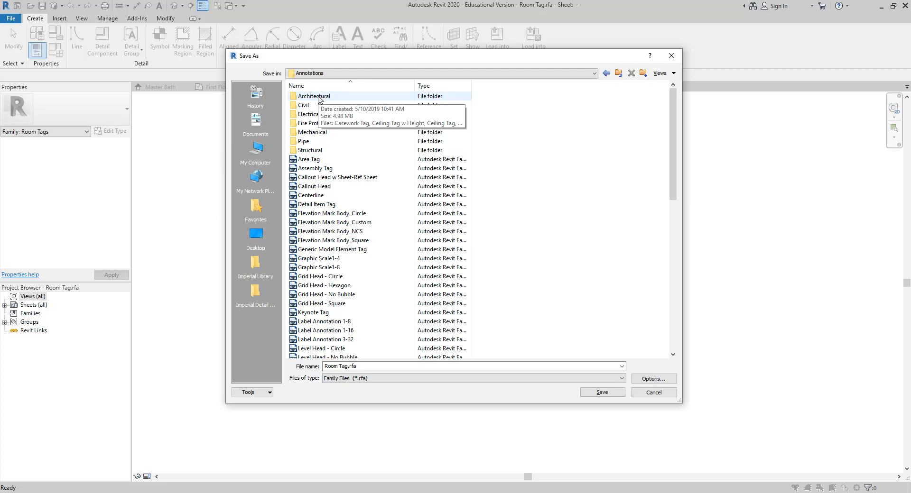
scroll(320, 248, "down", 5)
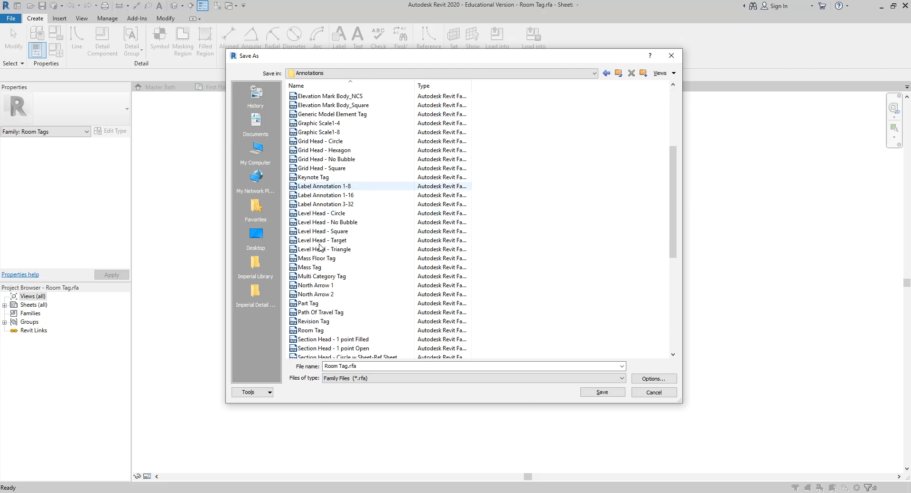
left_click(323, 331)
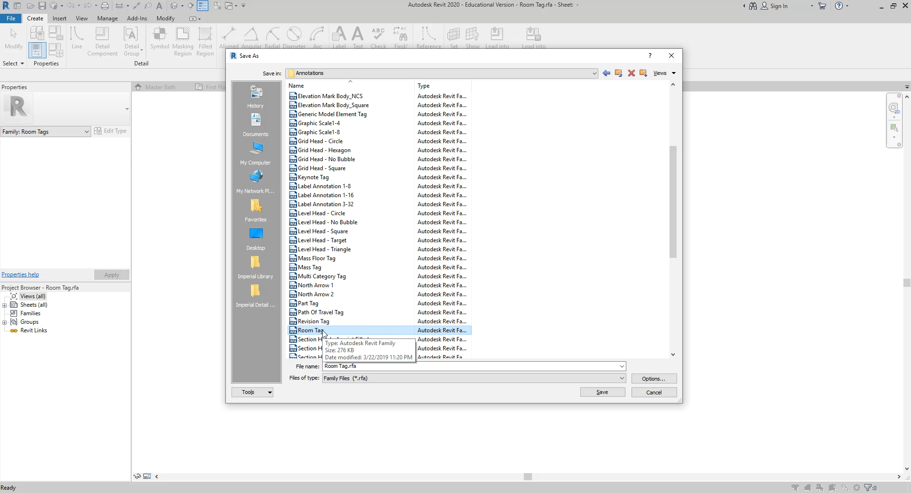
left_click(346, 366)
left_click(348, 366)
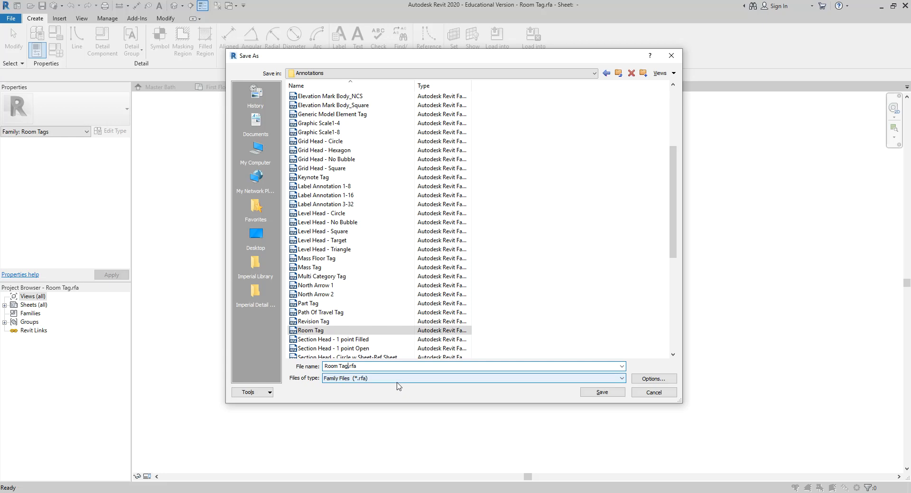
type("SLCC")
left_click(600, 393)
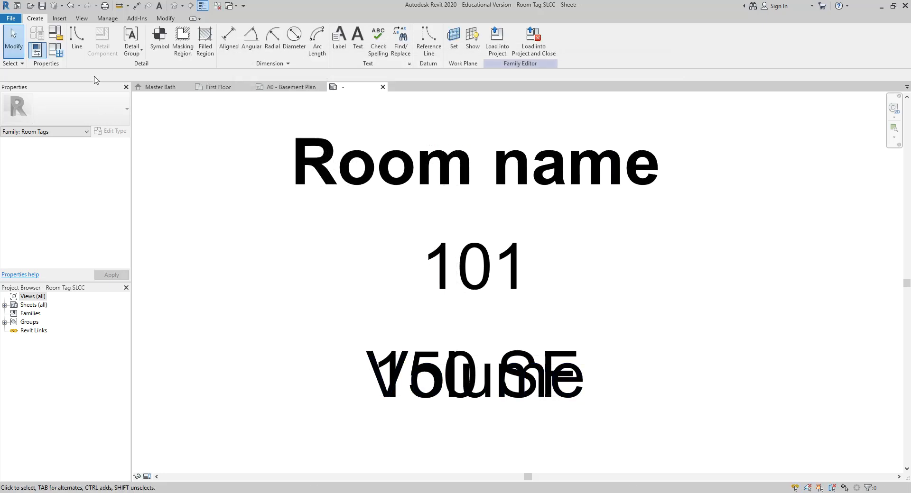
Step: Reopen the Save As dialog to review the family's full folder path, and close it without saving
left_click(14, 19)
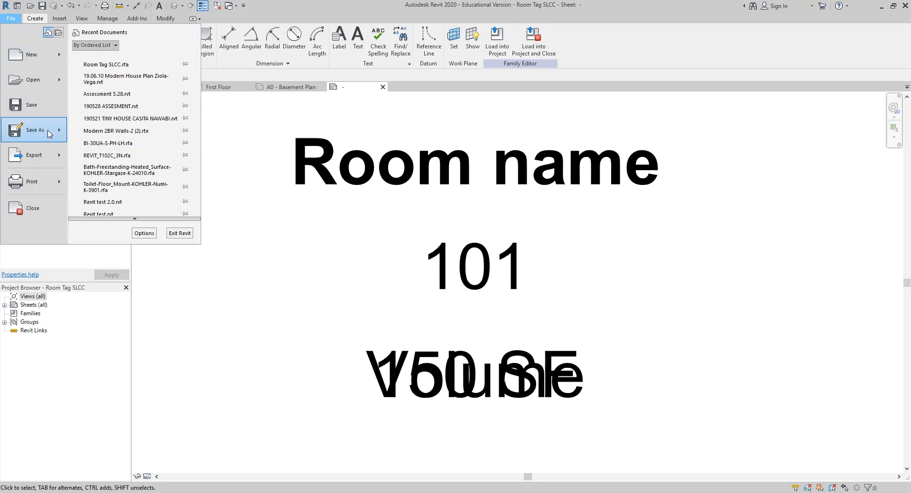
mouse_move(49, 132)
left_click(95, 122)
left_click(383, 75)
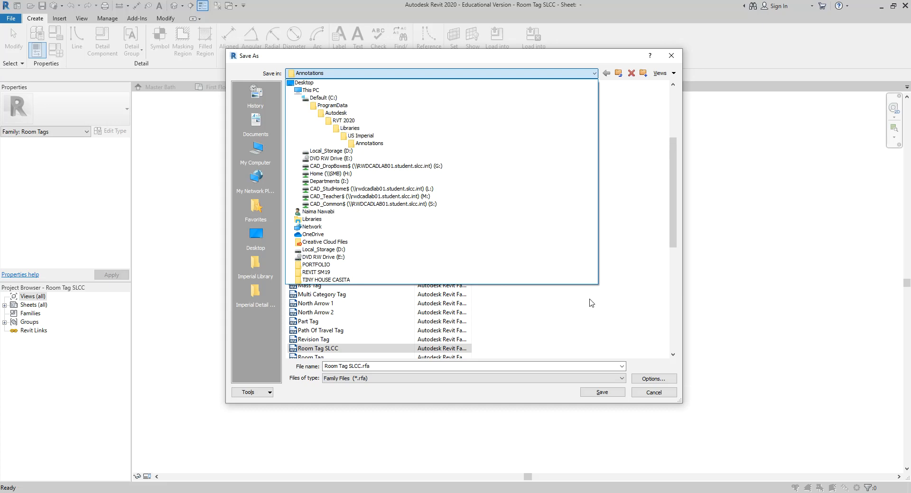
left_click(678, 53)
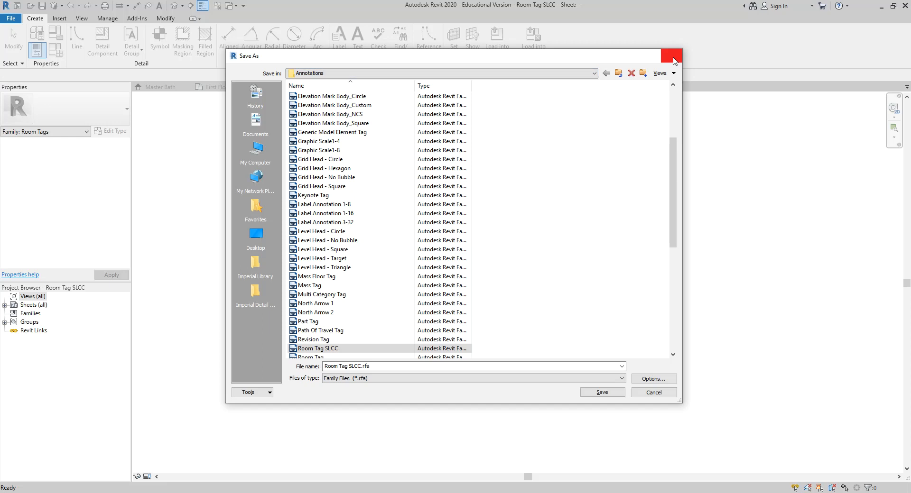
left_click(673, 56)
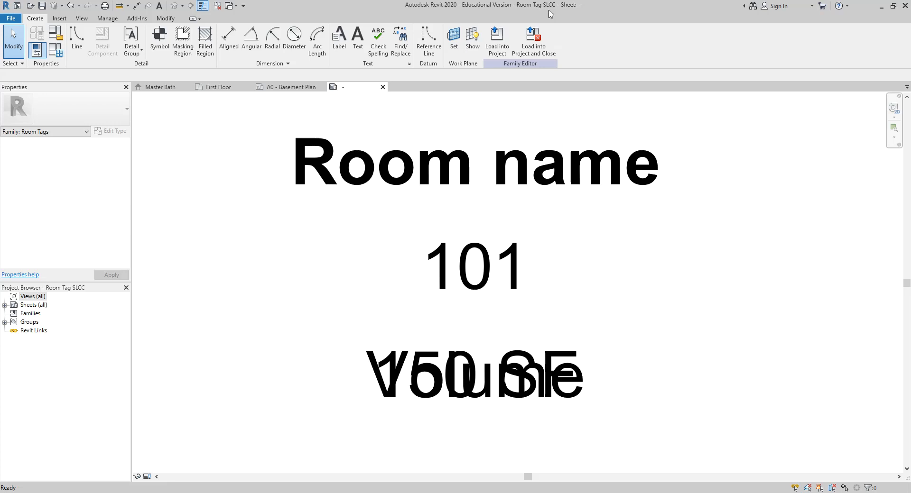
Step: Duplicate the label type of the Room name label as SLCC Bold 1/8" 2
left_click(593, 166)
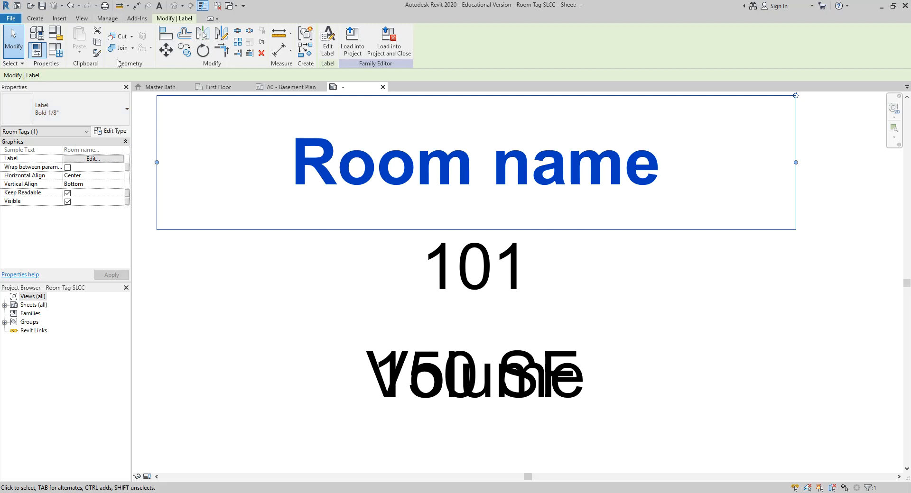
left_click(109, 133)
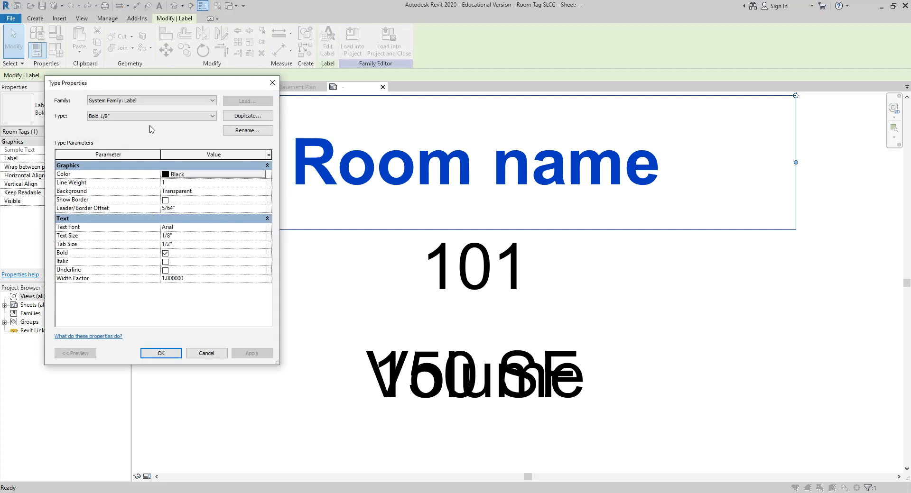
left_click(237, 120)
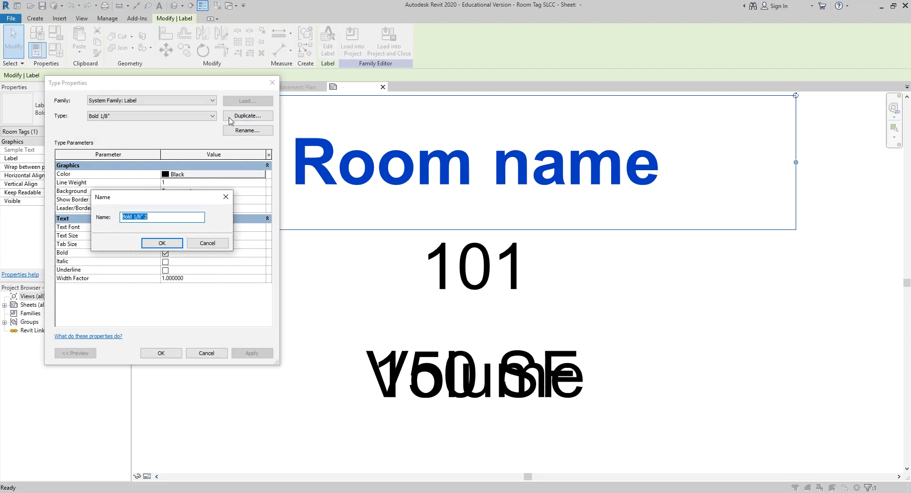
key("Home")
type("SLCC")
left_click(174, 245)
Step: Set the text font of the Room name label's new type to Century
left_click(189, 227)
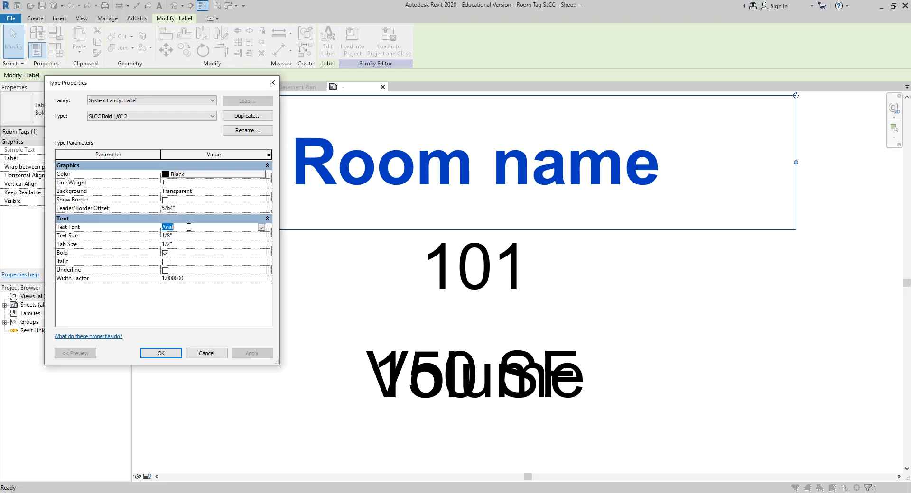
type("Century")
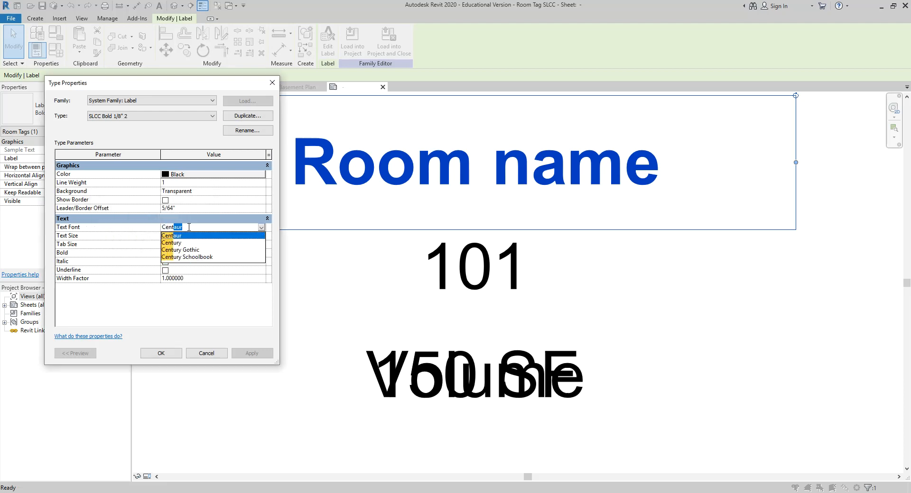
left_click(188, 236)
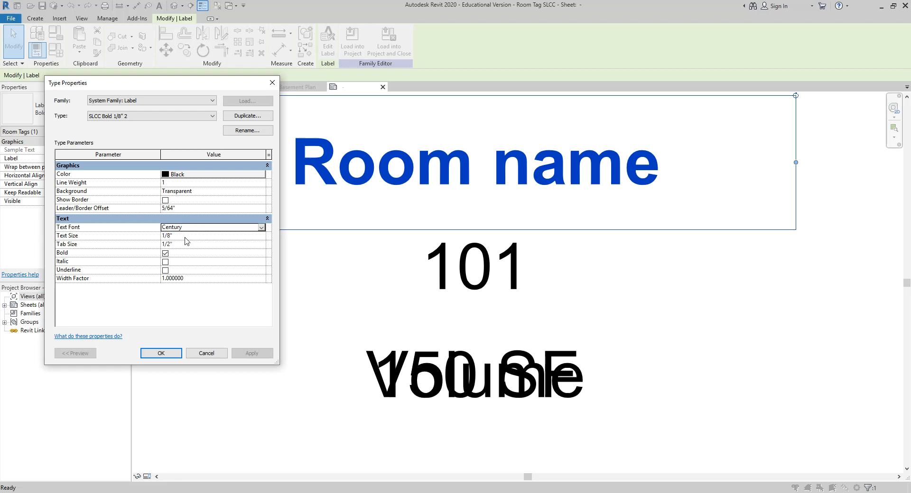
Step: Set the text font of the Room name label's type to Papyrus and apply the type properties
left_click(194, 228)
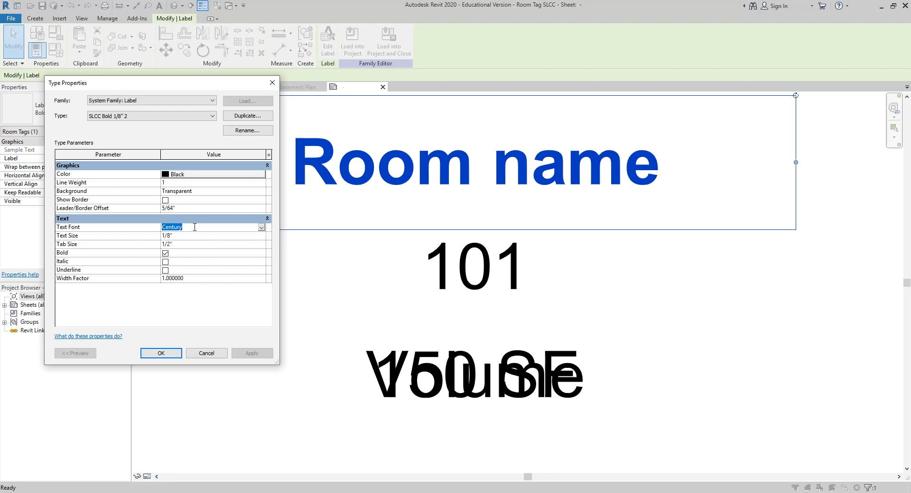
type("Papyrus")
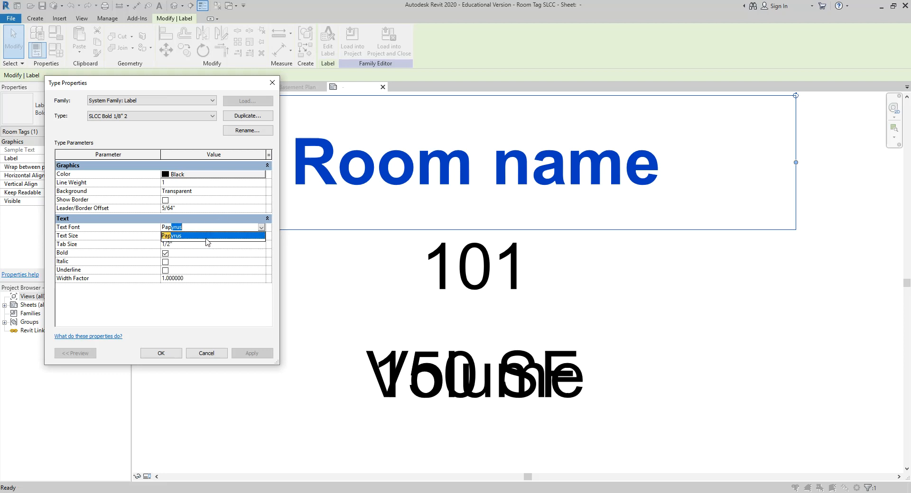
left_click(208, 243)
left_click(177, 357)
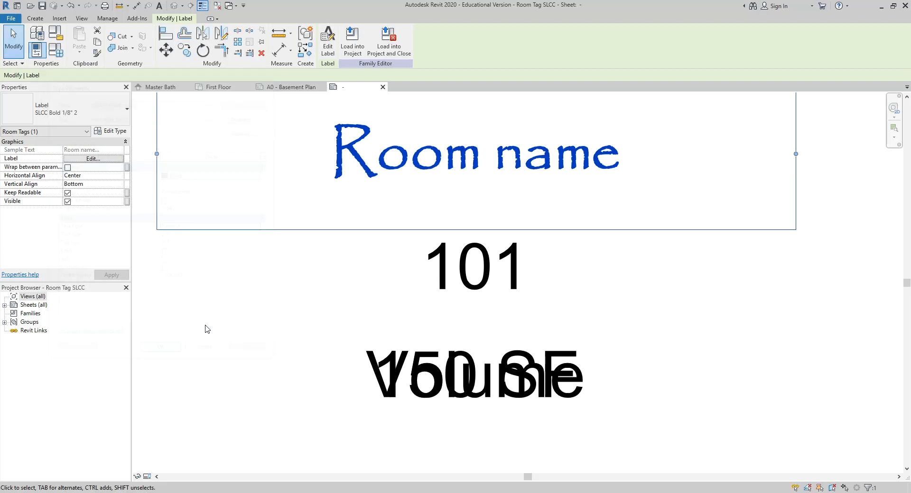
left_click(319, 276)
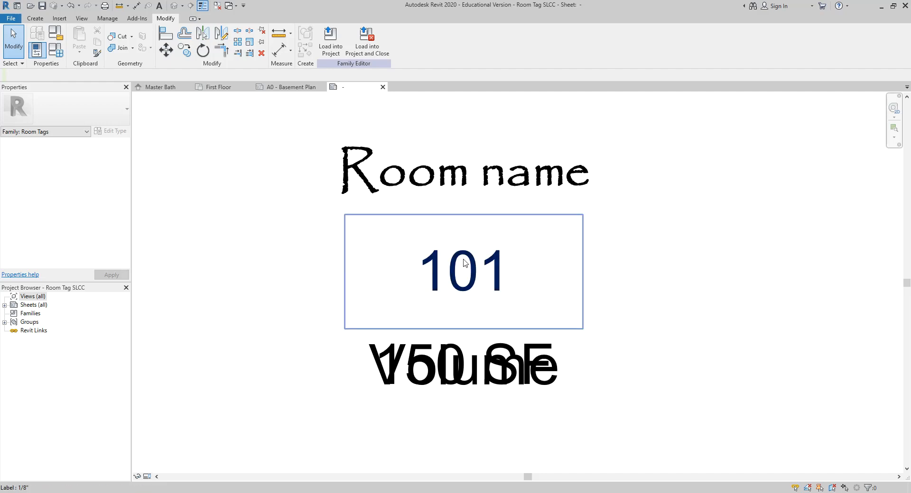
Step: Duplicate the label type of the 101 room number label as SLCC 1/8"
left_click(464, 263)
left_click(102, 112)
left_click(101, 111)
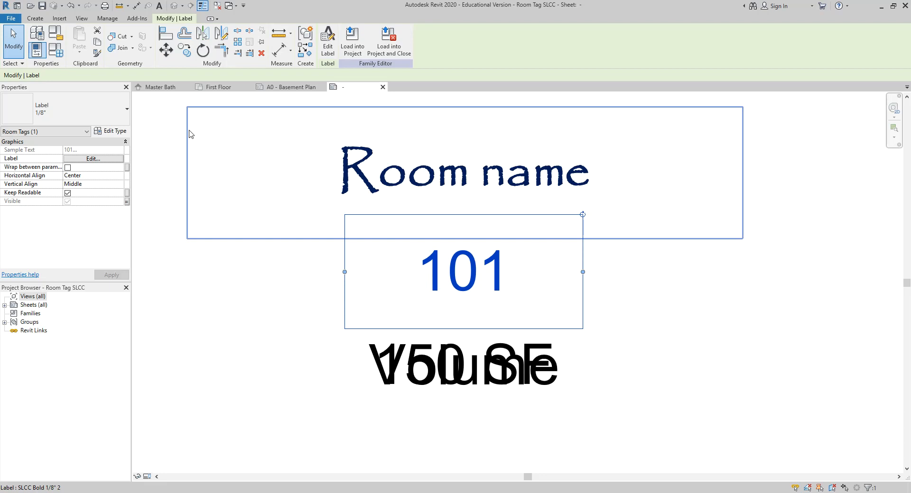
left_click(110, 132)
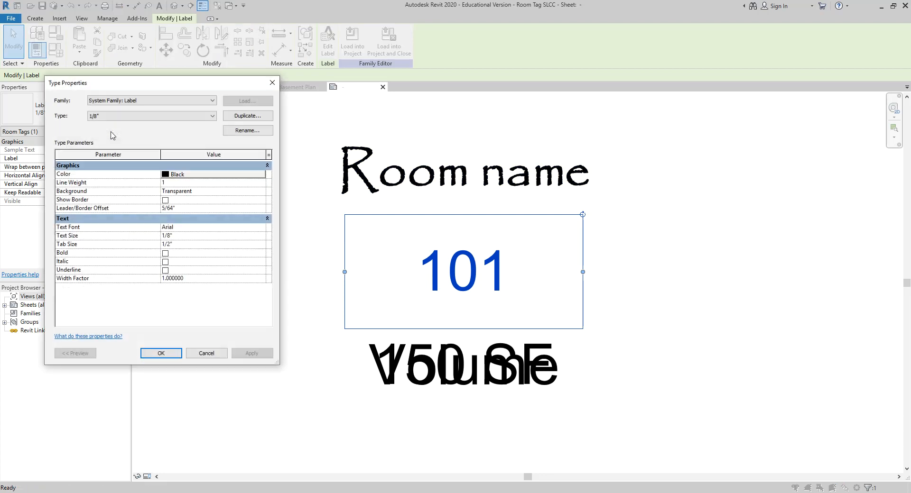
left_click(236, 116)
key("Home")
type("SLCC")
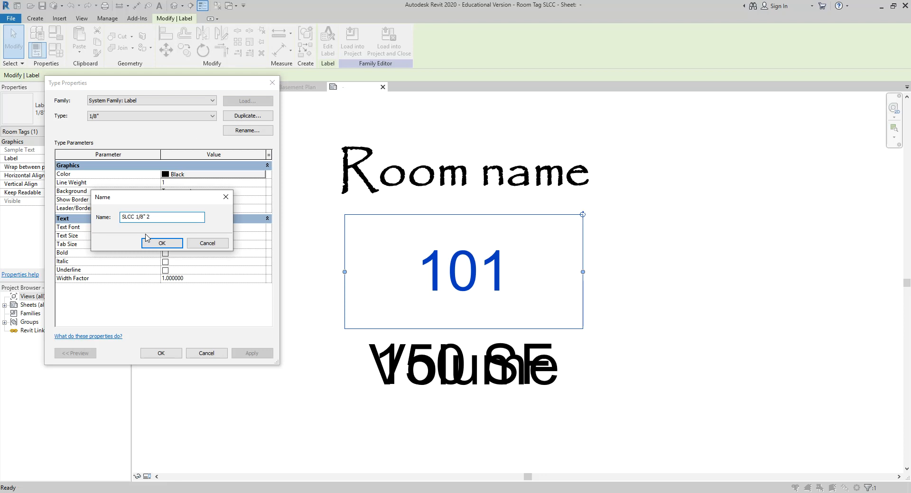
left_click(148, 217)
key("BackSpace")
key("BackSpace")
left_click(159, 244)
Step: Set the text font of the room number label's new type to Papyrus and apply it
left_click(182, 227)
type("Centu")
key("BackSpace")
key("BackSpace")
key("BackSpace")
key("BackSpace")
key("BackSpace")
key("BackSpace")
type("Papyrus")
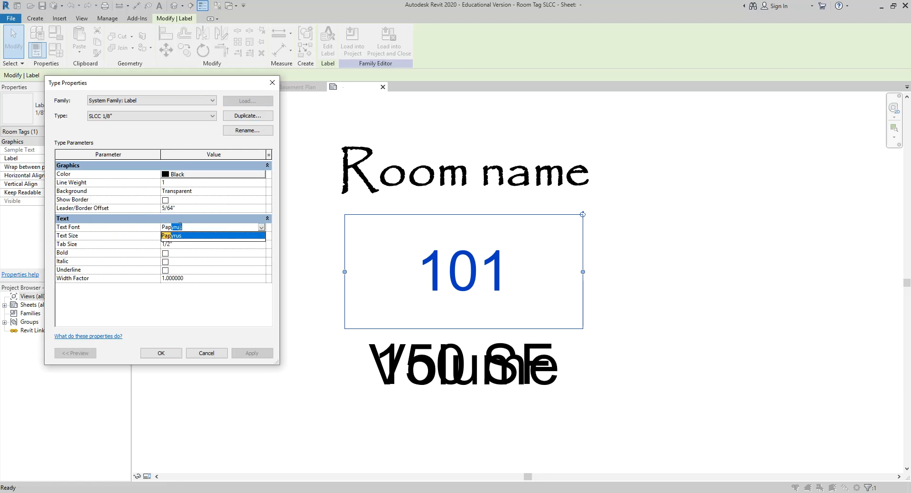
left_click(161, 353)
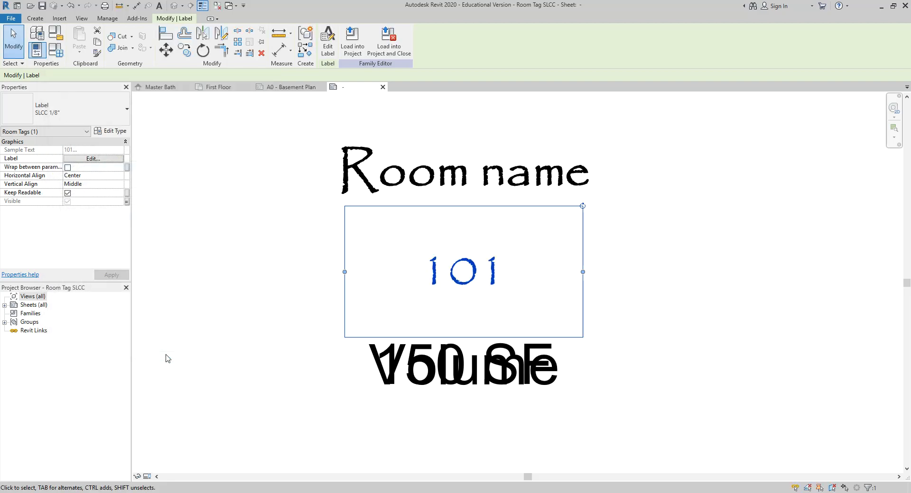
left_click(230, 329)
Step: Change the Volume label's type to SLCC 1/8"
left_click(422, 379)
left_click(442, 364)
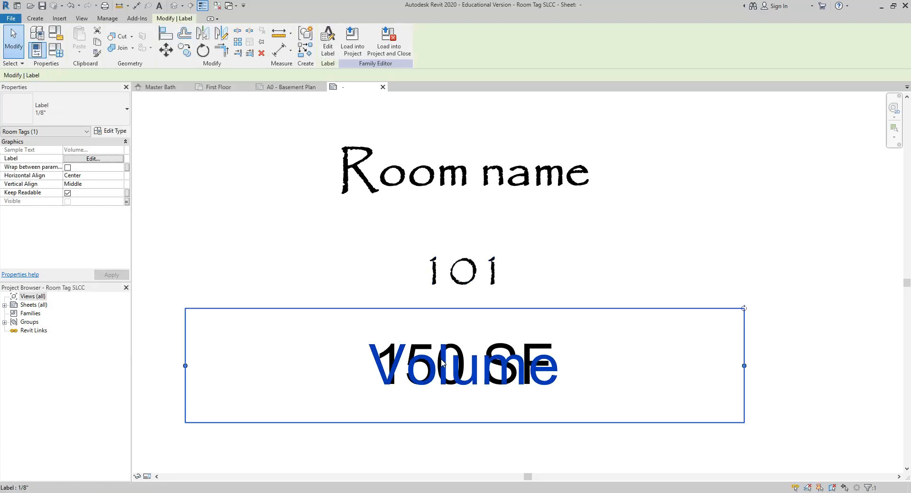
scroll(472, 346, "down", 1)
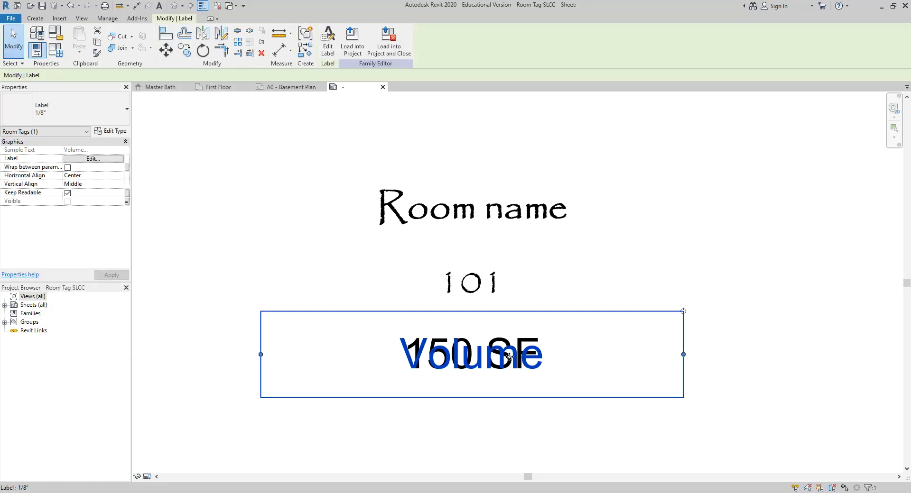
left_click(550, 307)
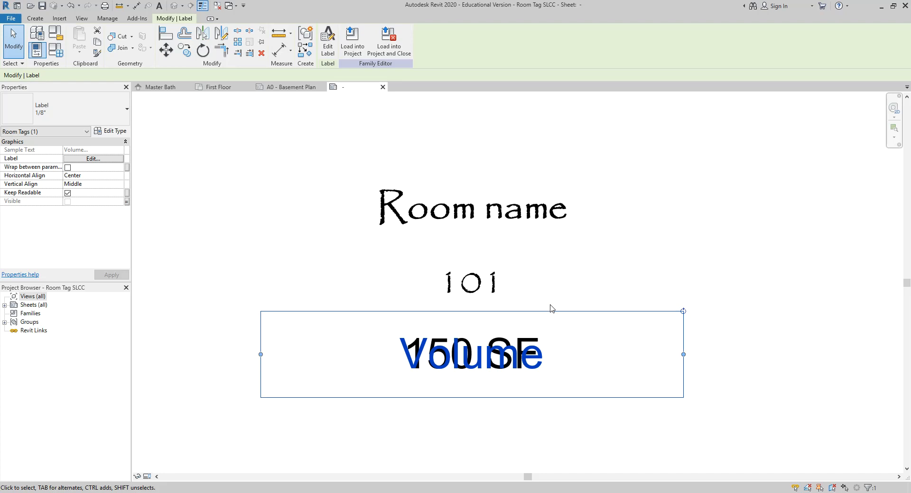
left_click(542, 353)
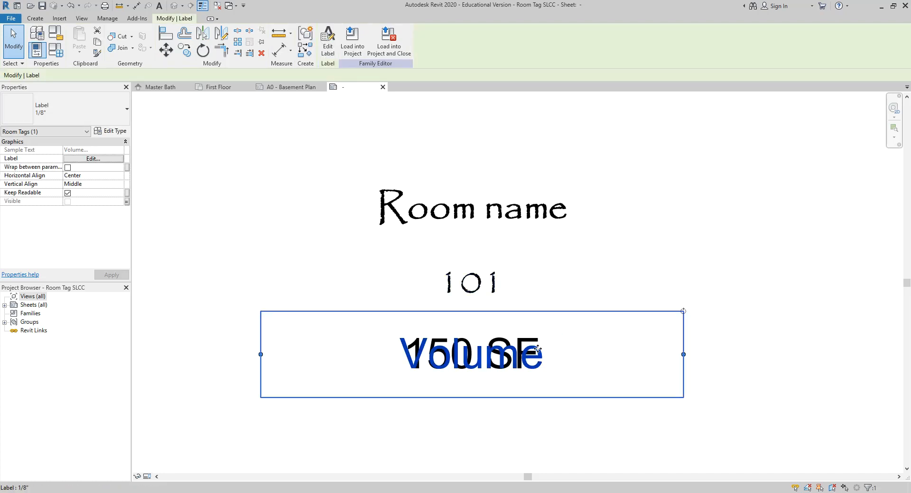
left_click(114, 121)
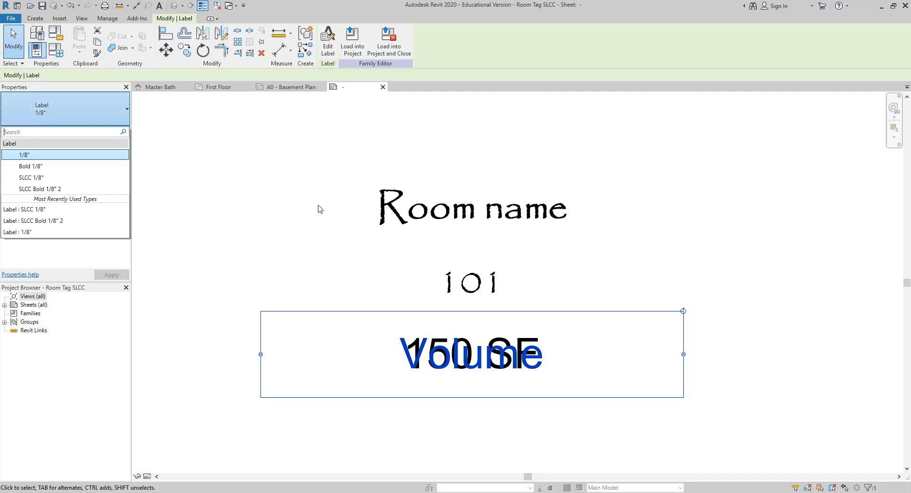
left_click(57, 178)
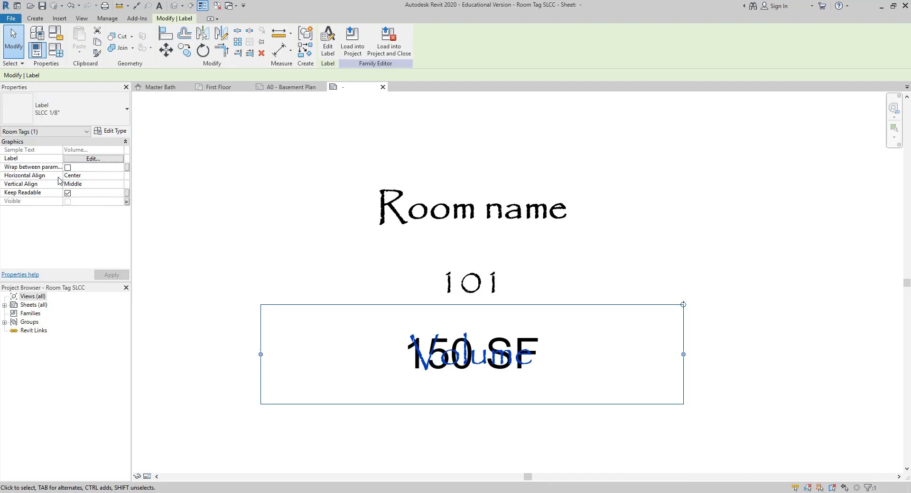
key("Escape")
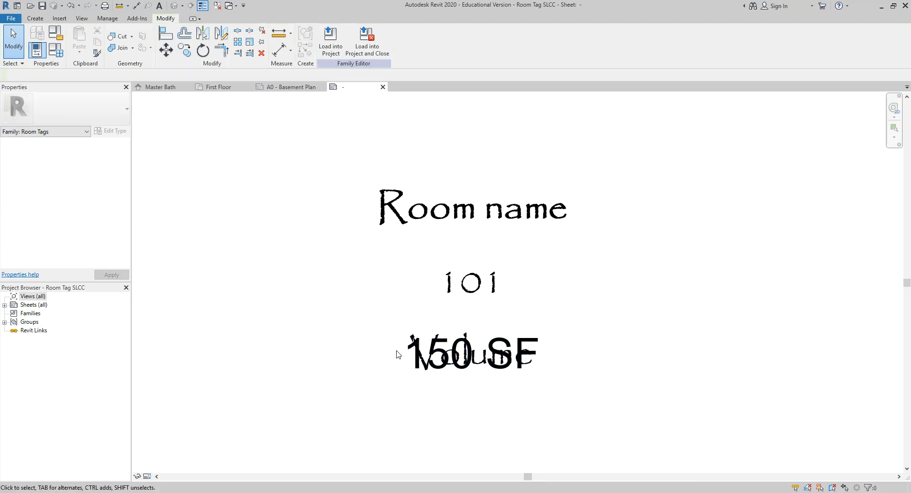
Step: Change the 150 SF area label's type to SLCC 1/8"
left_click(403, 355)
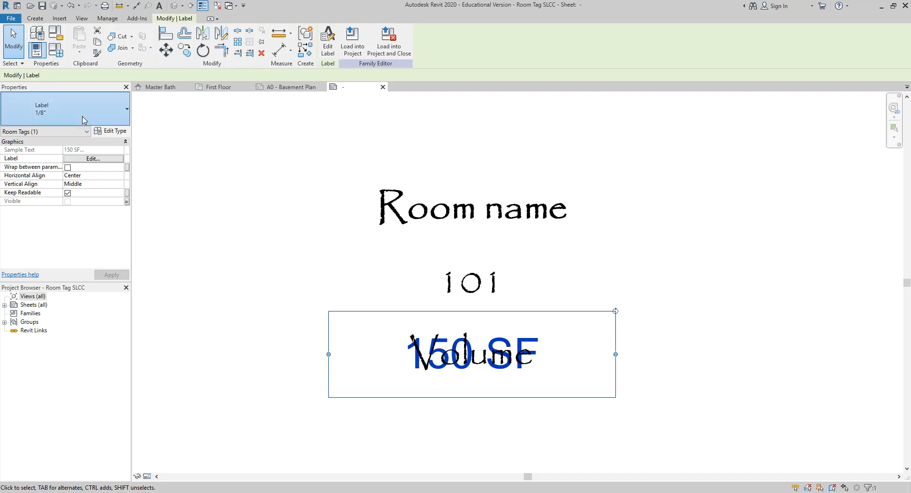
left_click(78, 113)
left_click(85, 183)
left_click(270, 246)
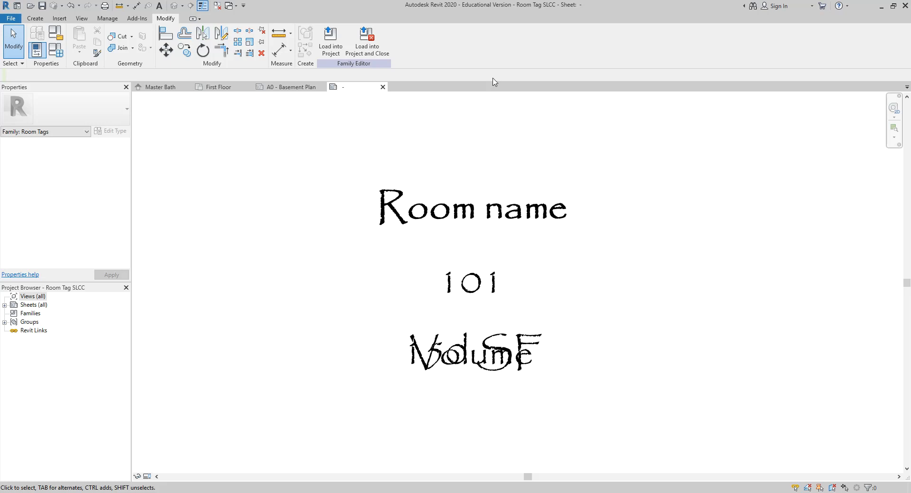
Step: Save and close the Room Tag SLCC family while loading it into the project, and place its tag in room 2 below the existing one
left_click(370, 48)
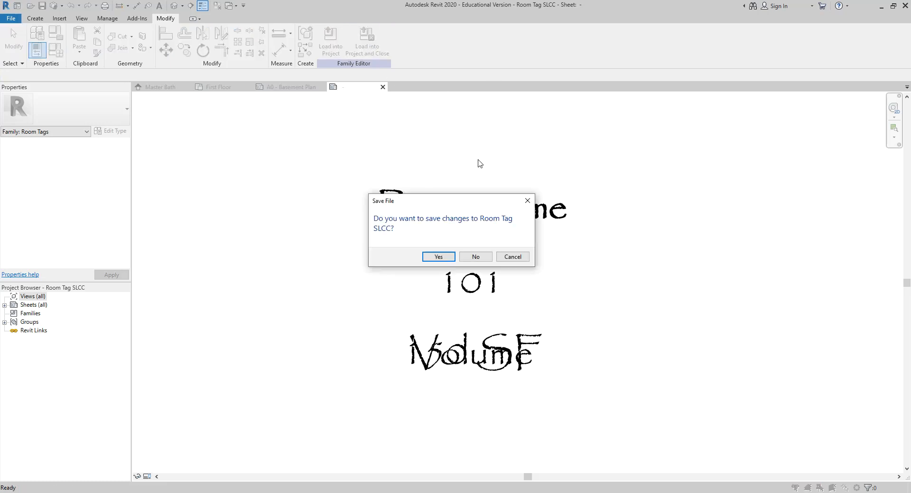
left_click(438, 257)
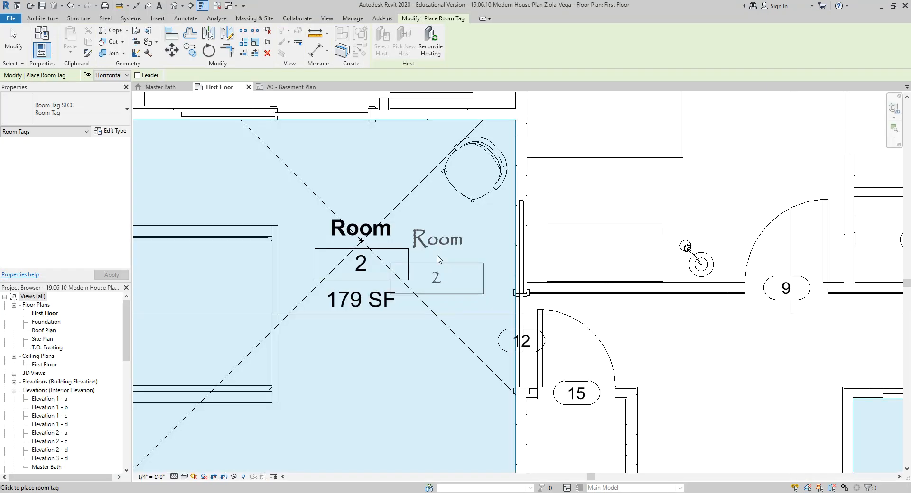
scroll(427, 203, "down", 3)
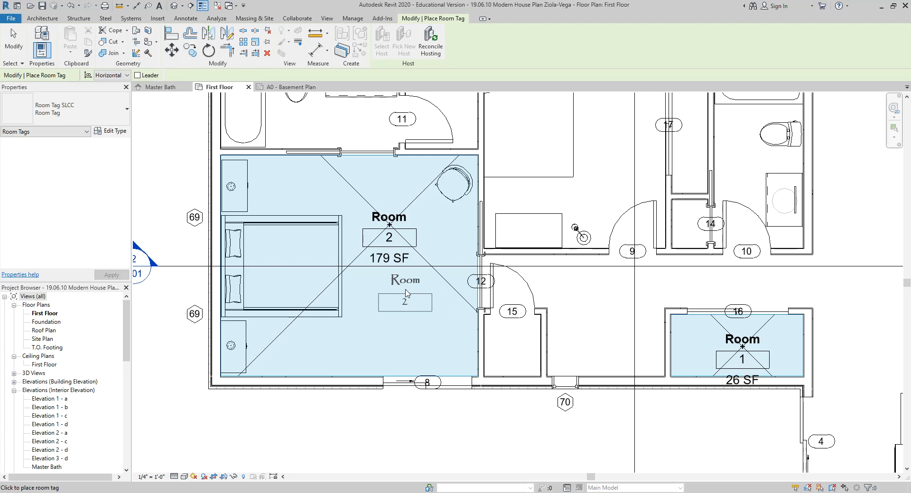
middle_click_drag(368, 131, 370, 294)
scroll(370, 294, "down", 2)
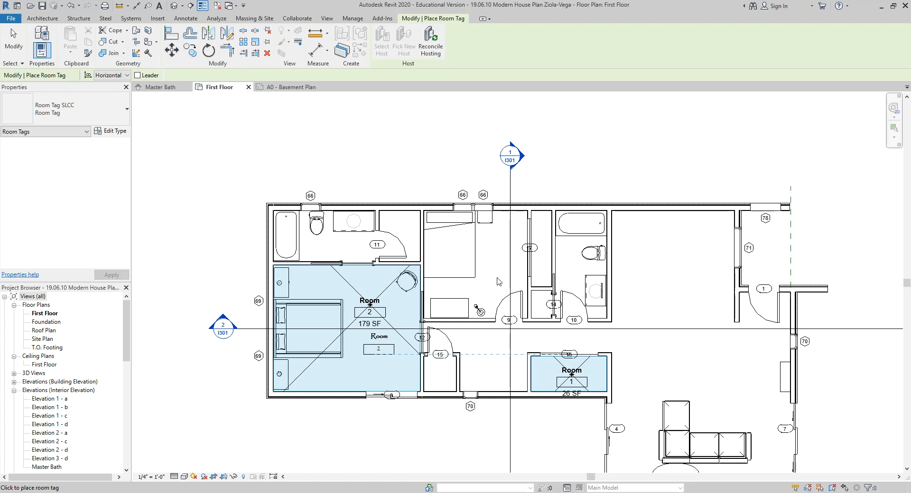
key("Escape")
key("Escape")
middle_click_drag(396, 356, 361, 265)
scroll(360, 214, "up", 3)
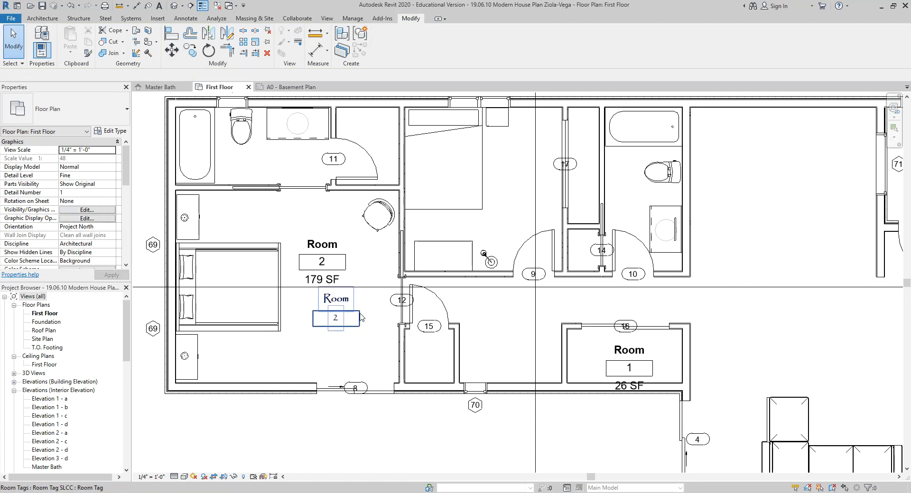
Step: Place rooms tagged with Room Tag SLCC: Room Tag in the bedroom at door 9 and the bathroom at door 10
left_click(49, 18)
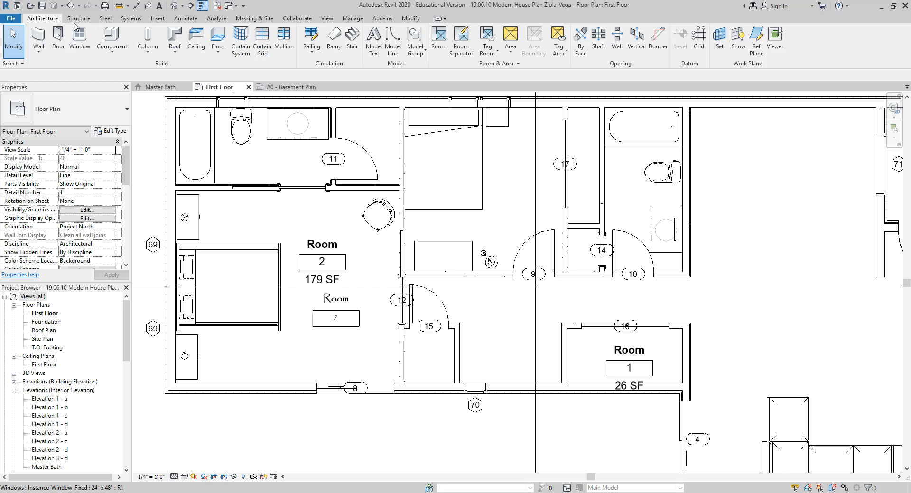
left_click(438, 43)
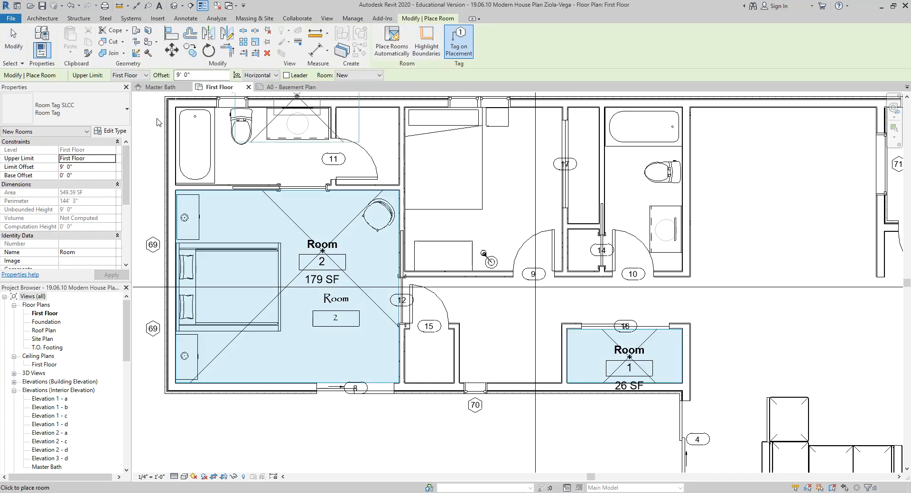
left_click(70, 121)
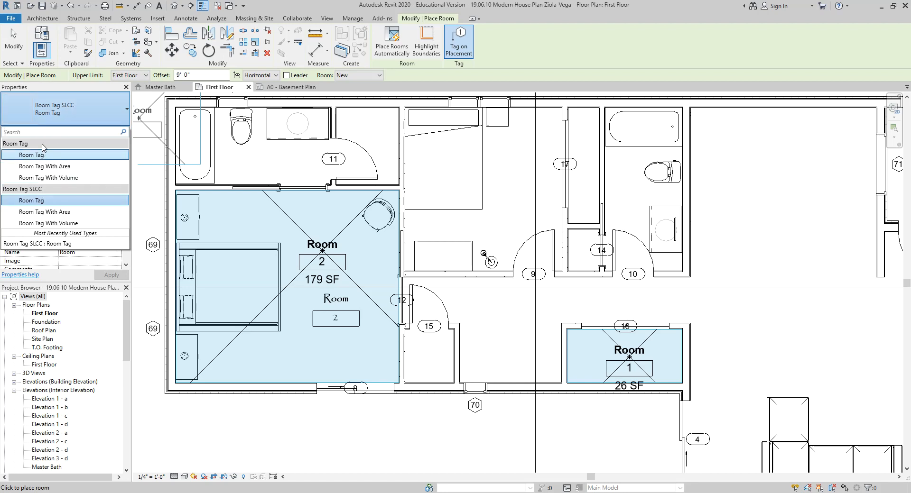
left_click(42, 201)
left_click(508, 183)
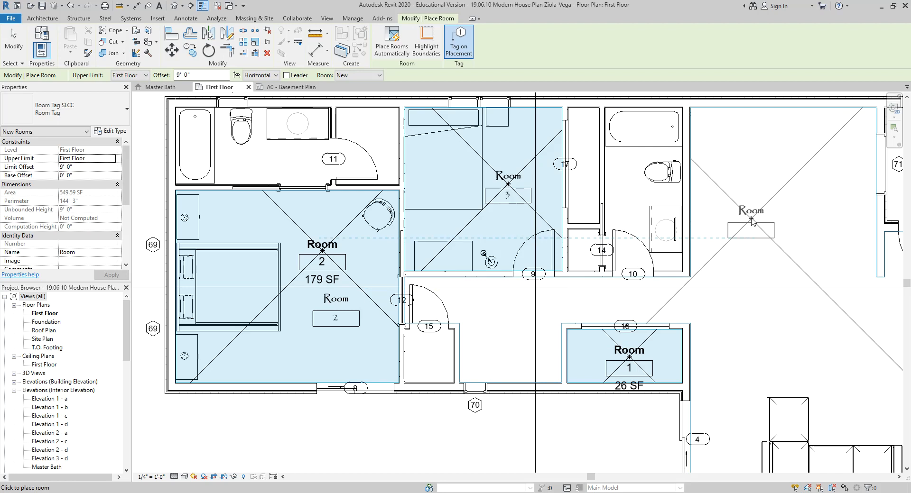
scroll(753, 221, "down", 1)
left_click(649, 195)
key("Escape")
key("Escape")
Step: Examine the new SLCC room tags in the bedroom and bathroom on the First Floor plan
scroll(541, 259, "up", 2)
middle_click_drag(539, 258, 528, 287)
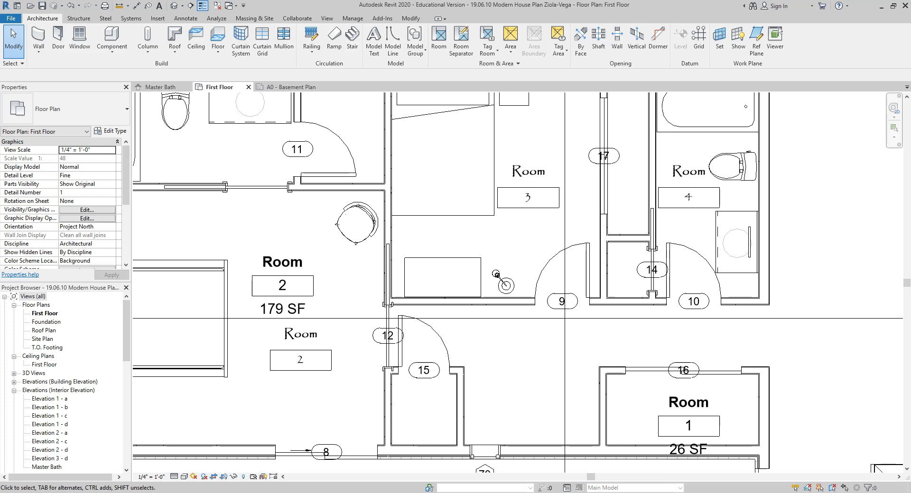
middle_click_drag(697, 162, 393, 247)
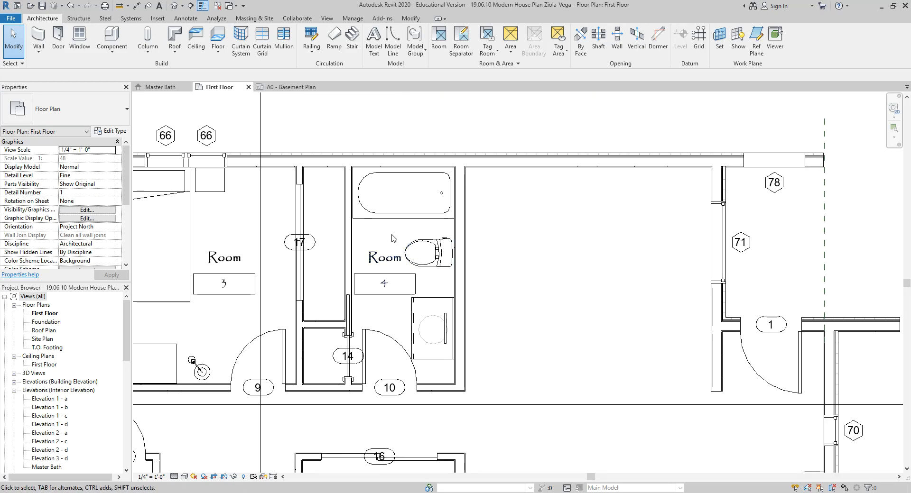
left_click(385, 270)
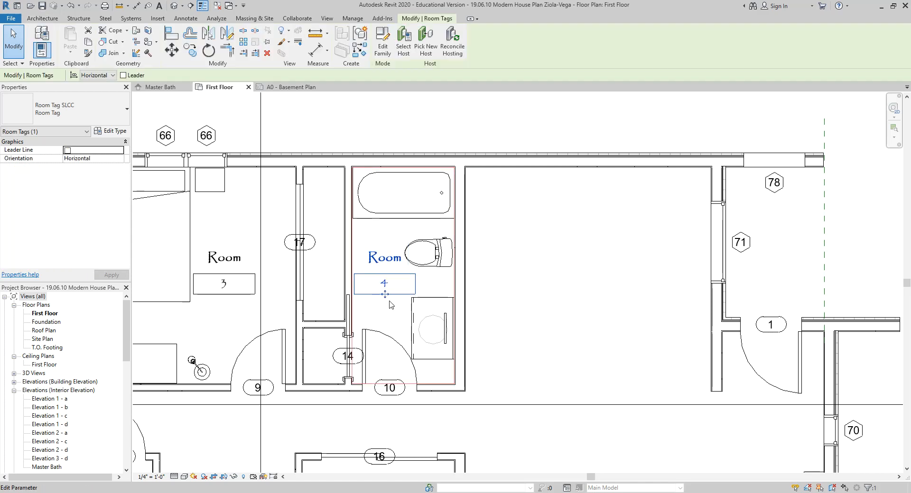
key("Escape")
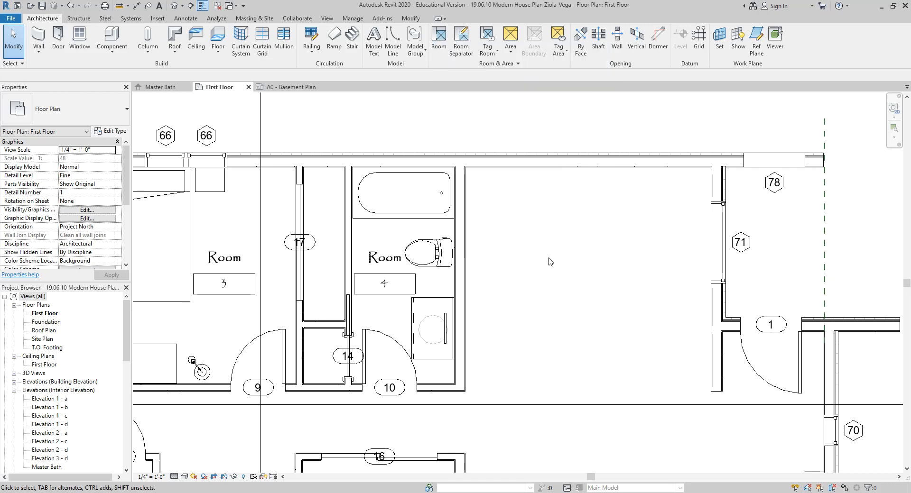
scroll(610, 228, "down", 3)
scroll(610, 228, "up", 1)
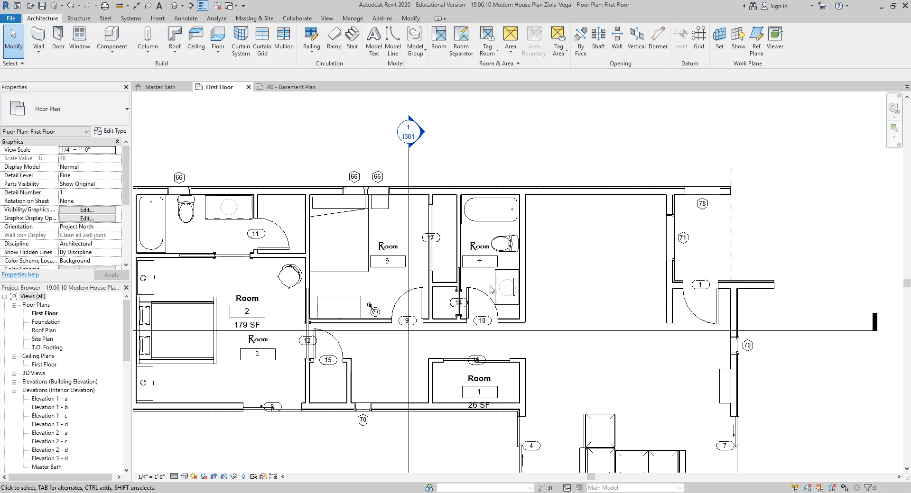
left_click(375, 262)
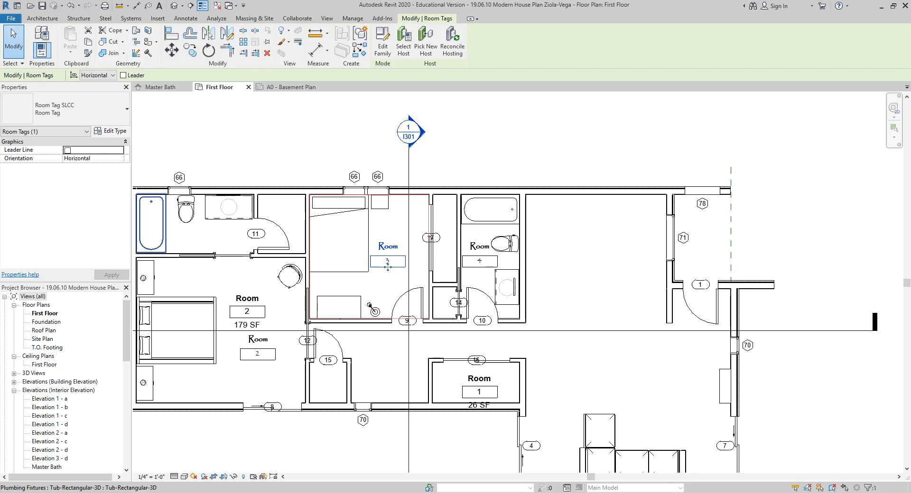
scroll(420, 95, "down", 2)
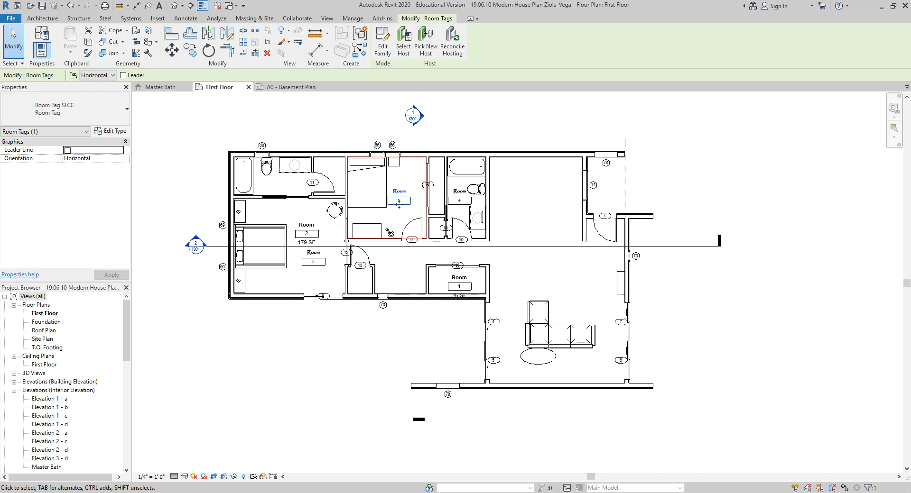
middle_click_drag(686, 169, 708, 178)
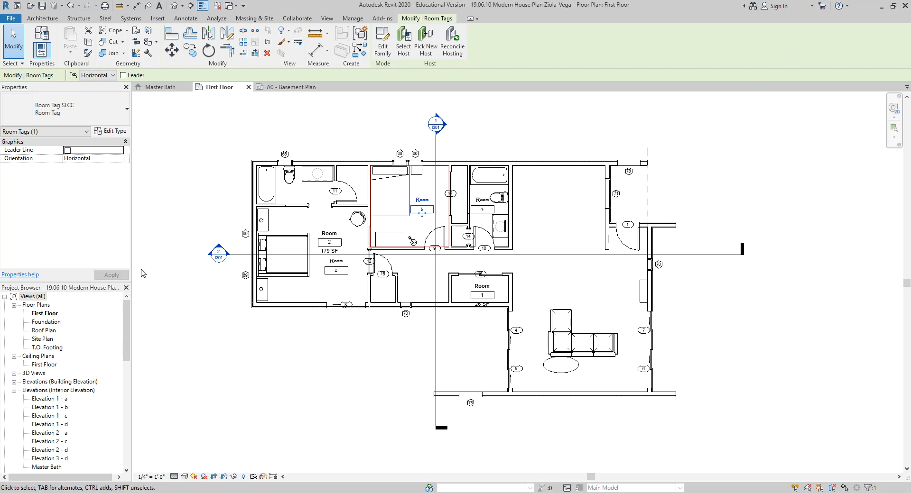
key("Escape")
Step: Create a new sheet in the project using the D 22 x 34 Horizontal titleblock
scroll(116, 416, "down", 10)
left_click(112, 452)
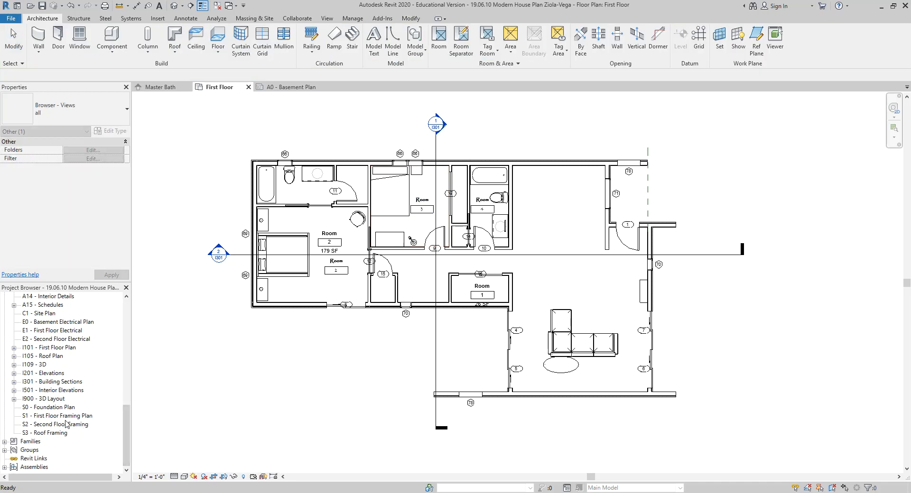
scroll(66, 424, "up", 4)
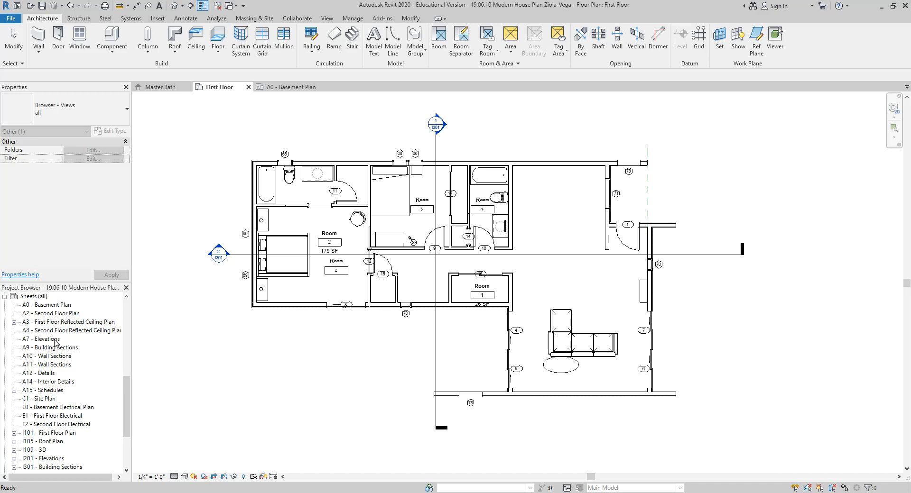
scroll(56, 337, "up", 1)
right_click(40, 306)
left_click(59, 314)
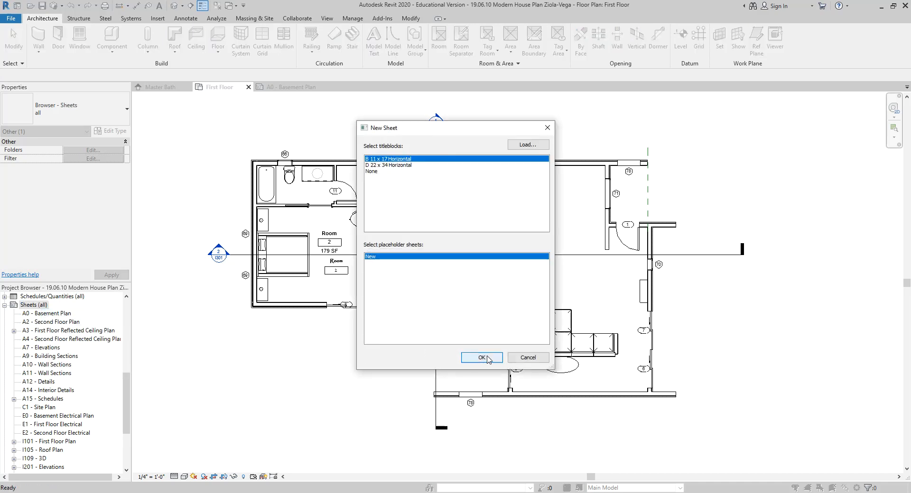
left_click(408, 166)
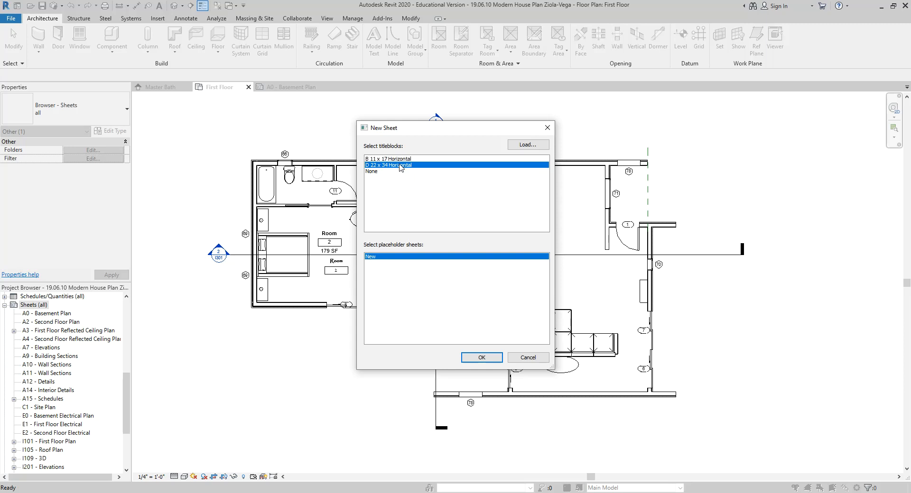
left_click(477, 359)
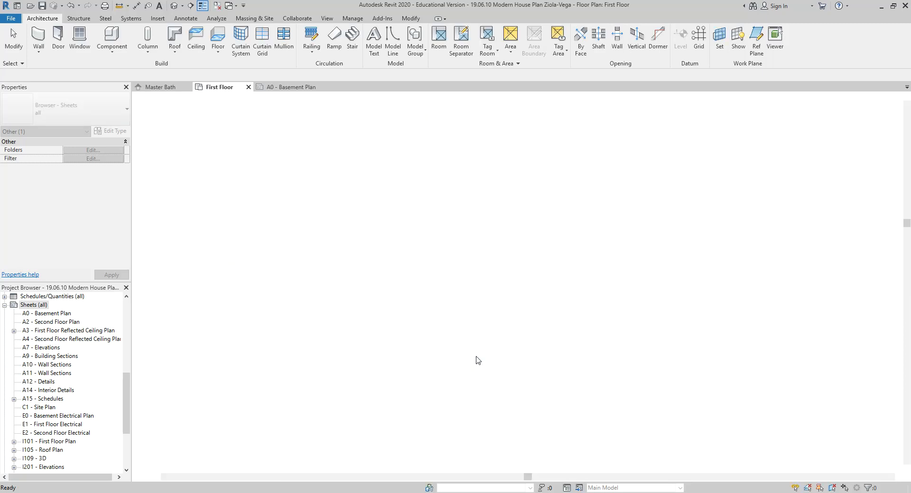
middle_click_drag(566, 217, 533, 215)
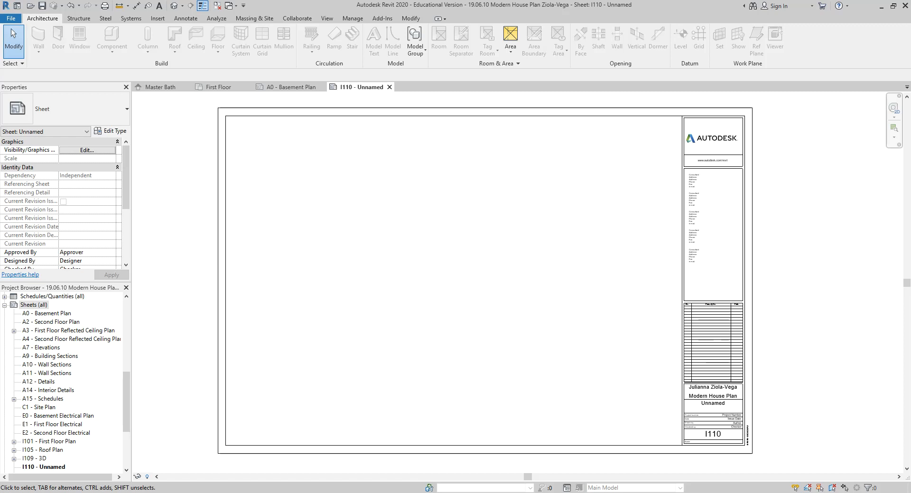
Step: Switch to the INTD-2370-401-Su19 Canvas course page in Chrome and open the course files
left_click_drag(0, 16, 368, 0)
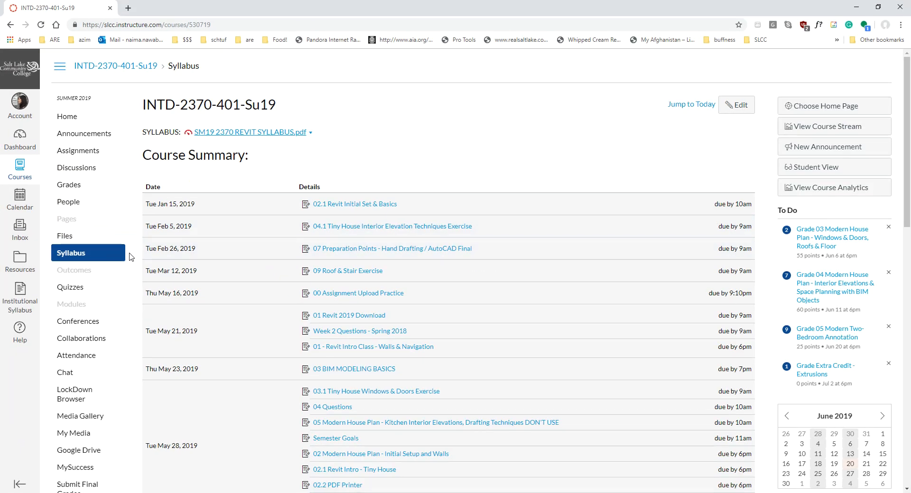
scroll(93, 276, "down", 1)
scroll(95, 280, "down", 2)
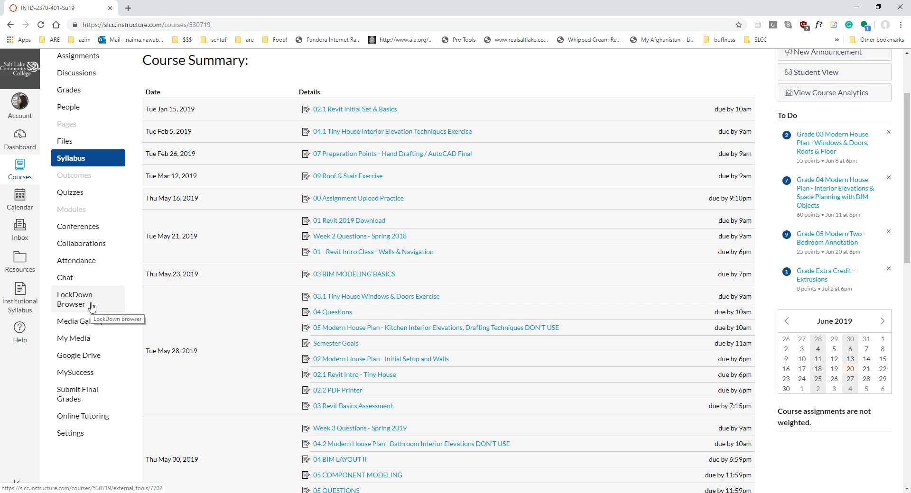
left_click(65, 141)
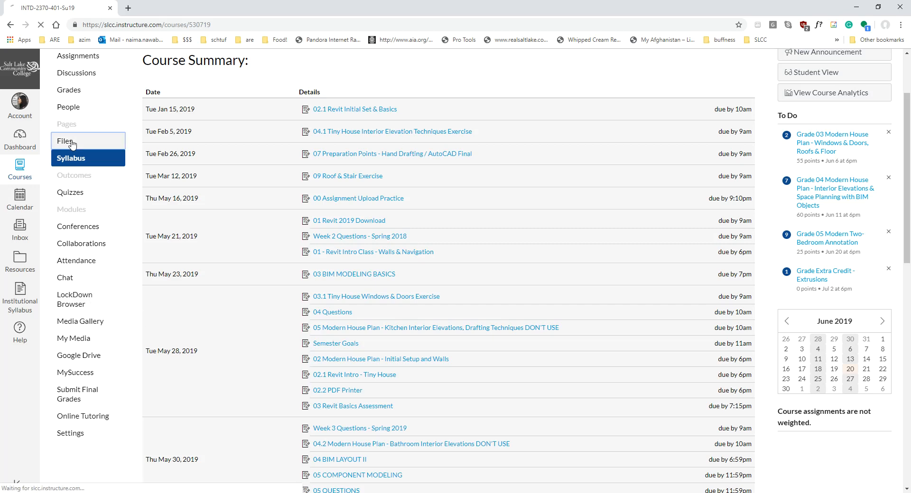
Step: Search the course files for "SLCC" and download SLCC LOGO.png
left_click(166, 117)
type("SLCC")
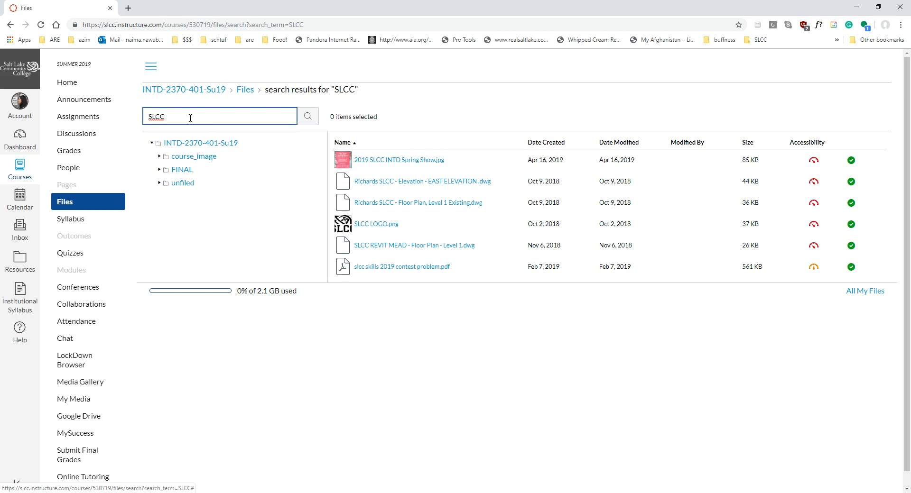
right_click(370, 229)
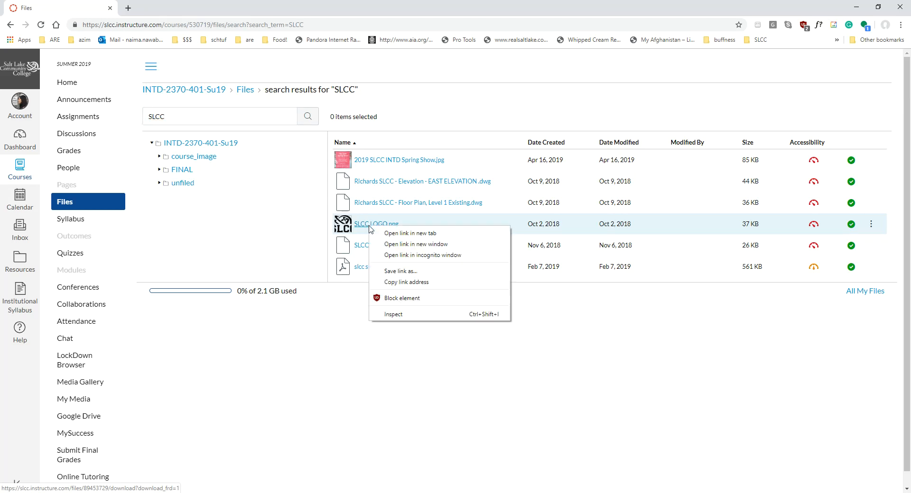
left_click(380, 224)
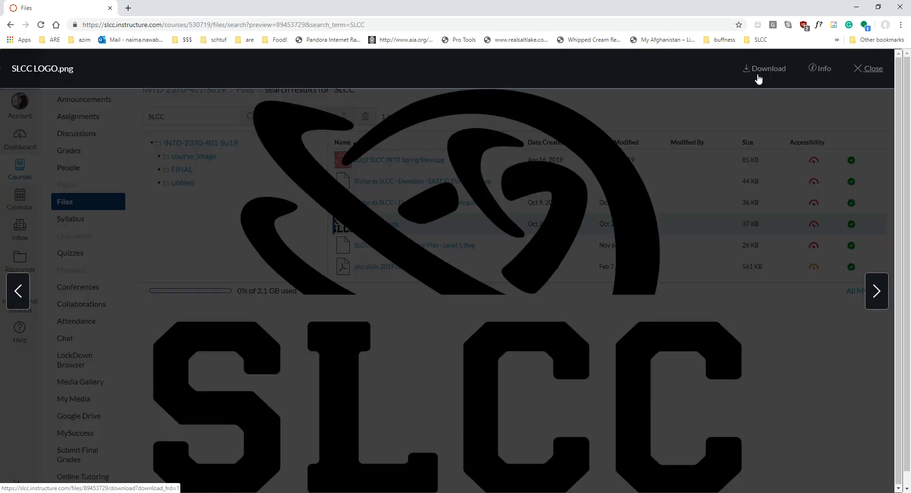
left_click(756, 75)
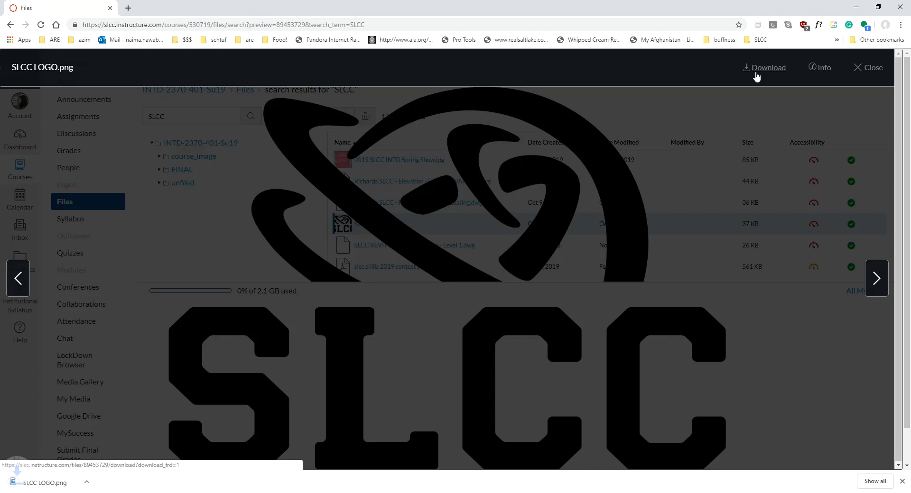
Step: Show the downloaded SLCC LOGO file in its folder and arrange the two Downloads windows side by side
left_click(98, 484)
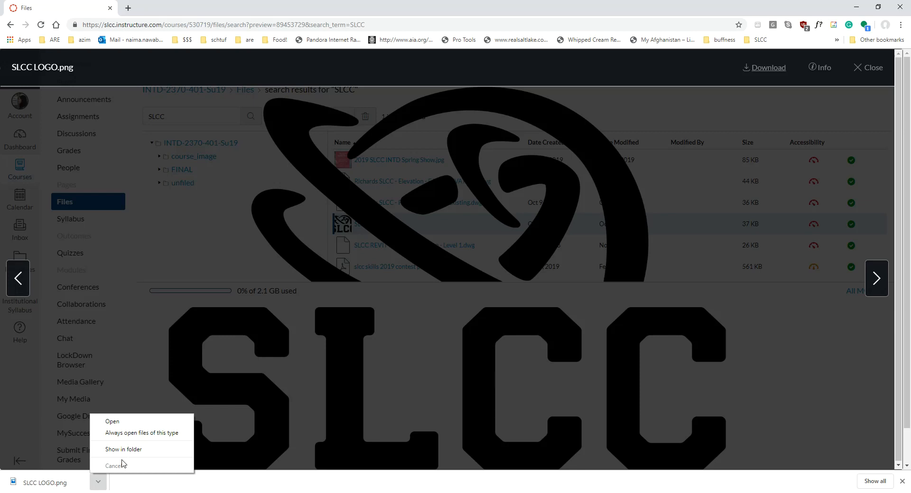
left_click(97, 483)
left_click(97, 484)
left_click(124, 450)
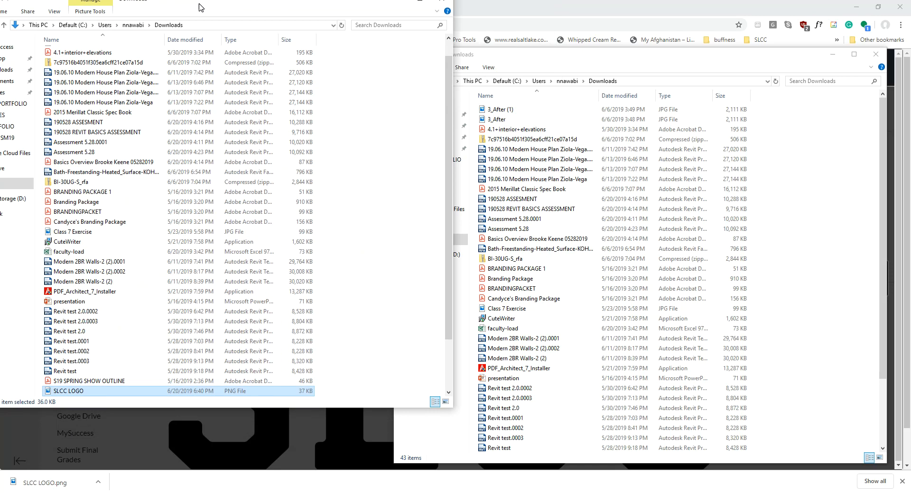
left_click_drag(199, 3, 232, 25)
left_click_drag(538, 56, 641, 60)
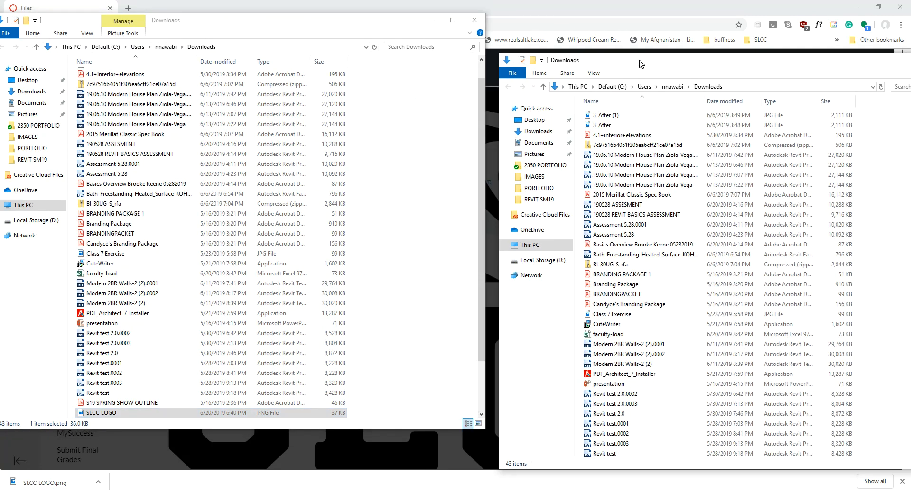
scroll(106, 124, "up", 1)
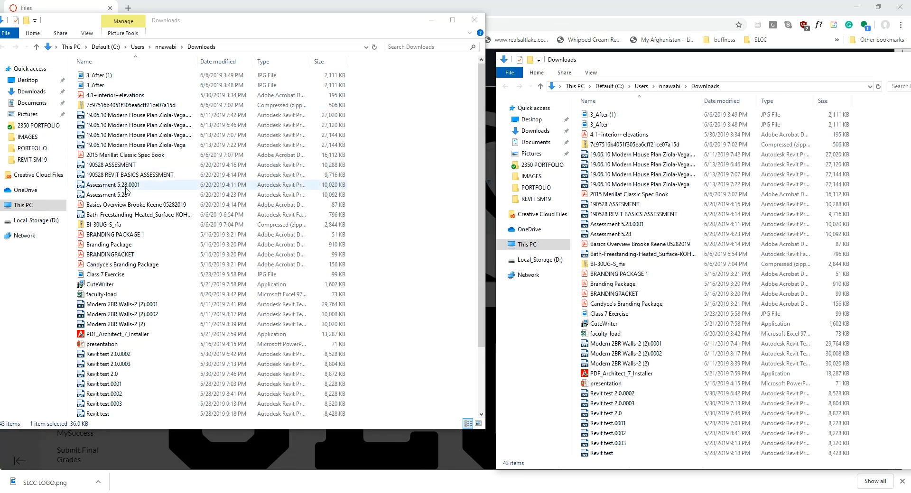
scroll(126, 185, "down", 1)
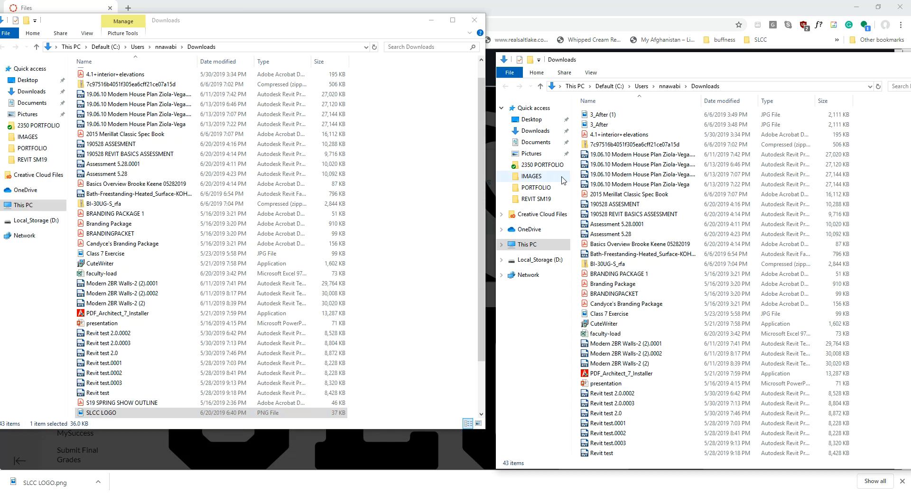
Step: Move SLCC LOGO from Downloads into the REVIT SM19 folder and minimize both folder windows
left_click(544, 199)
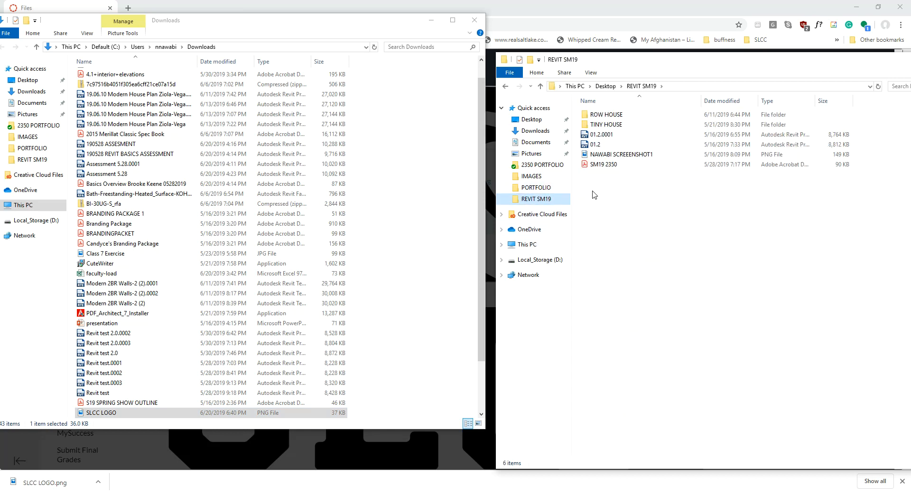
left_click_drag(113, 411, 662, 208)
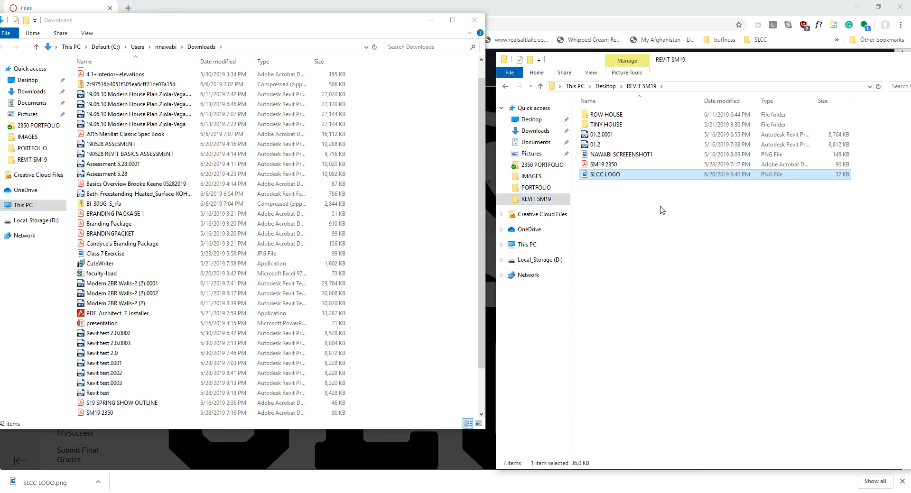
left_click(432, 22)
left_click_drag(762, 65, 531, 53)
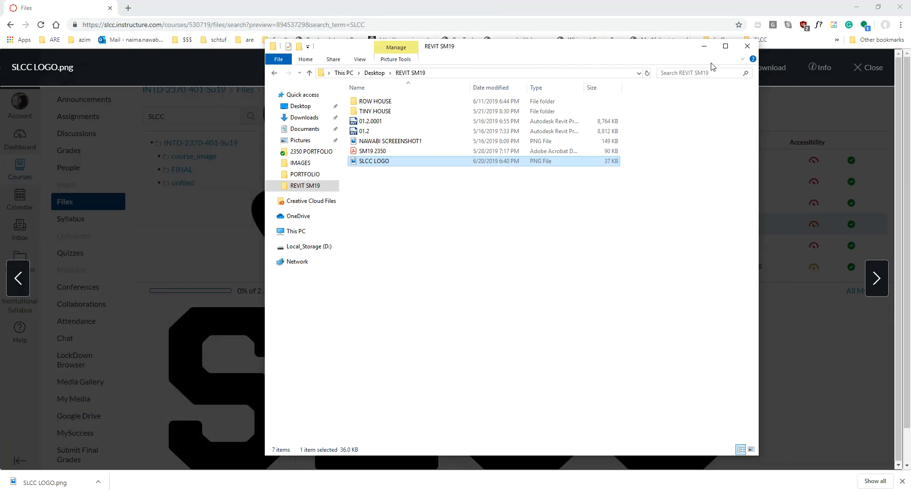
left_click(704, 47)
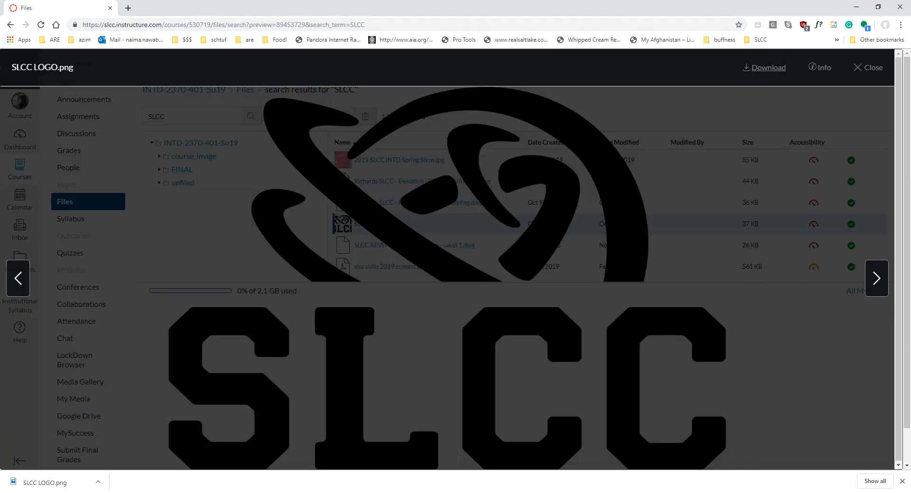
Step: Switch to Revit and open the D 22 x 34 Horizontal titleblock family on sheet I110 for editing
left_click(211, 492)
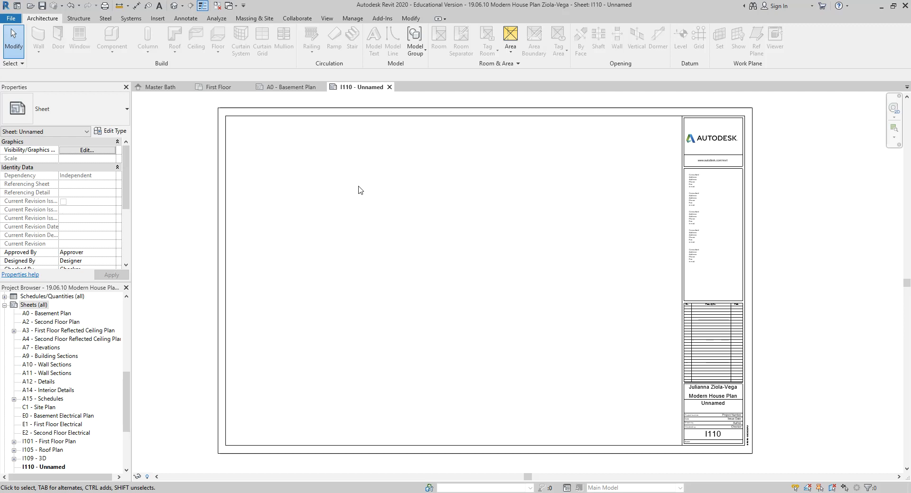
left_click(681, 122)
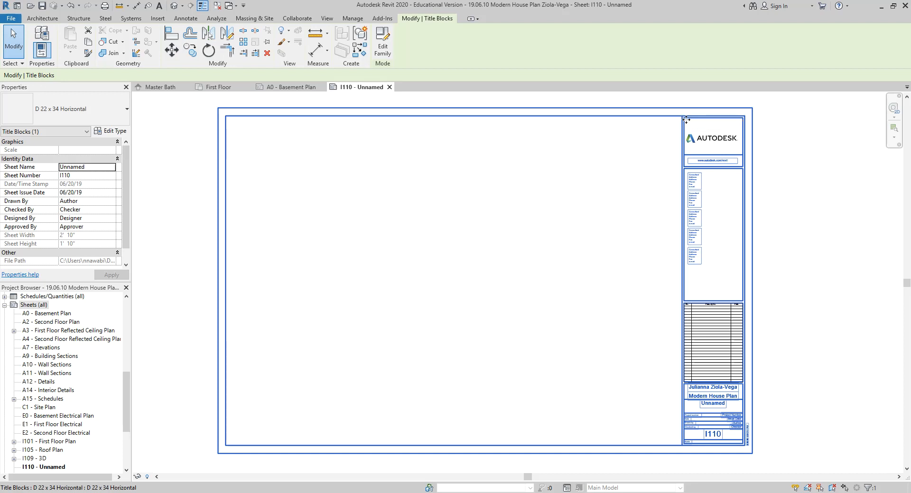
double_click(679, 116)
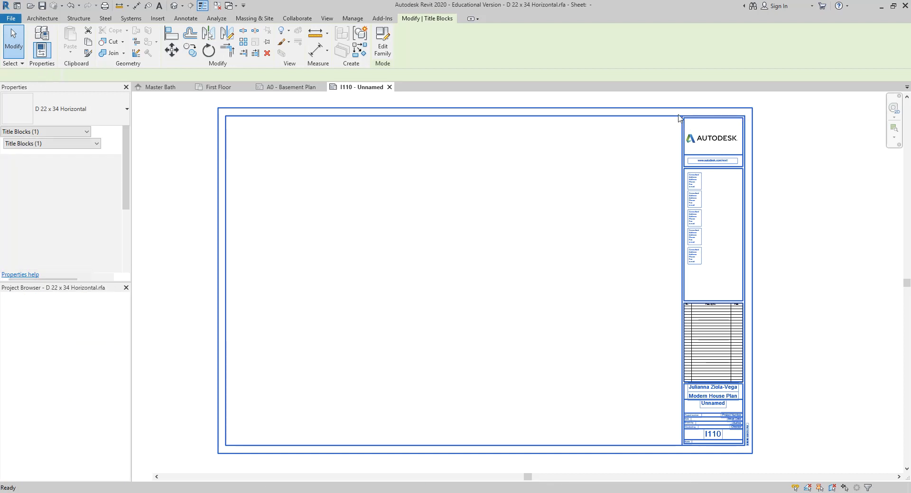
middle_click_drag(630, 167, 586, 158)
middle_click_drag(562, 199, 596, 203)
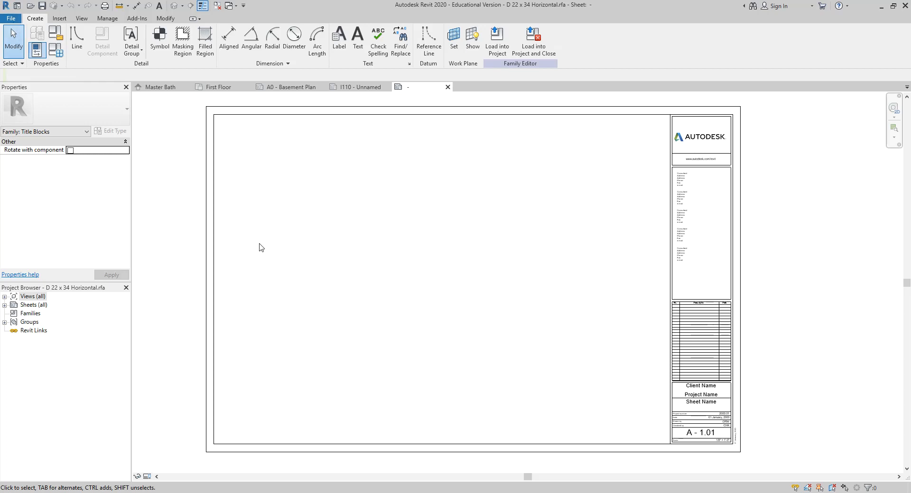
Step: Start saving the titleblock as a new family file in the US Imperial library's Titleblocks folder
left_click(11, 19)
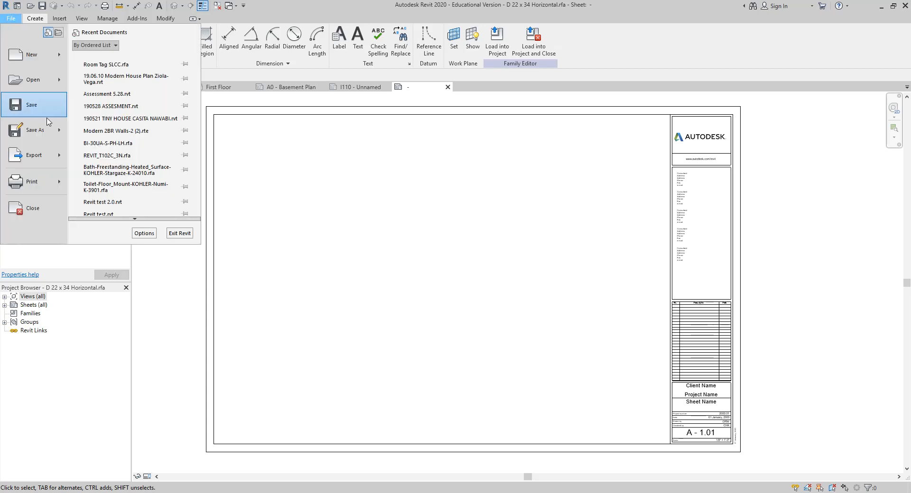
mouse_move(48, 123)
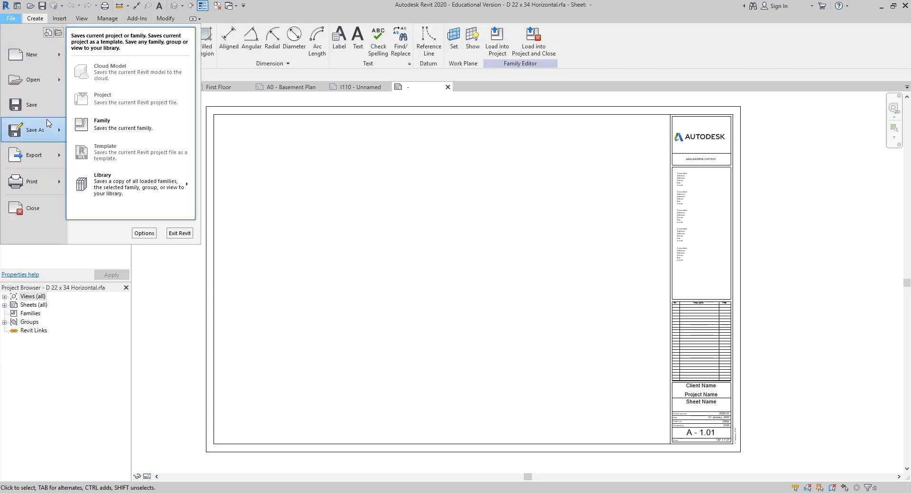
left_click(138, 131)
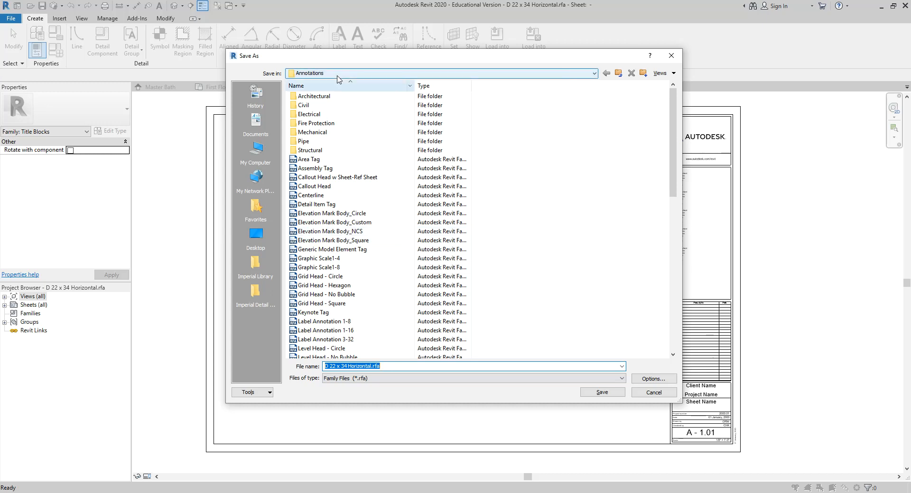
left_click(312, 74)
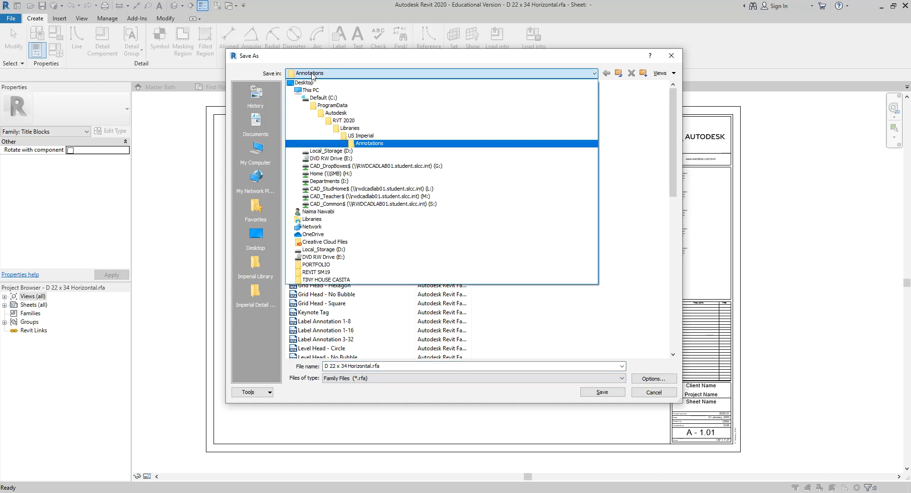
left_click(363, 137)
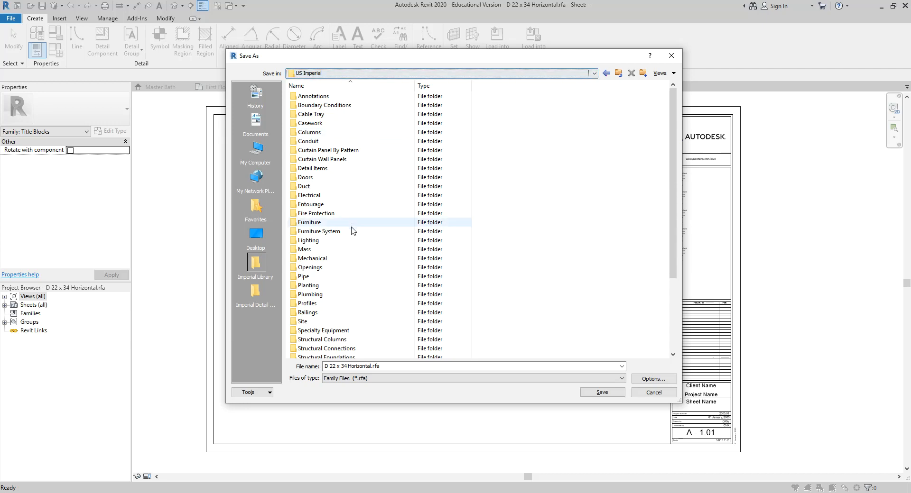
scroll(342, 297, "down", 2)
scroll(342, 297, "down", 2)
left_click(327, 339)
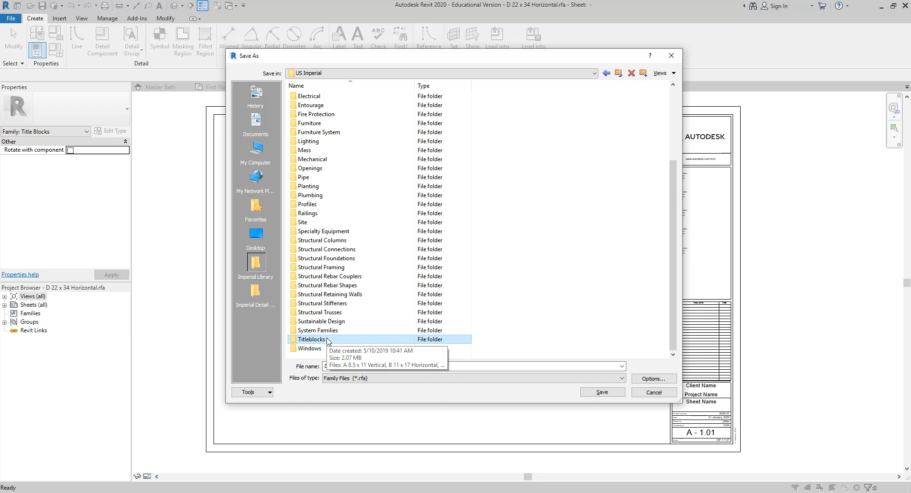
double_click(328, 340)
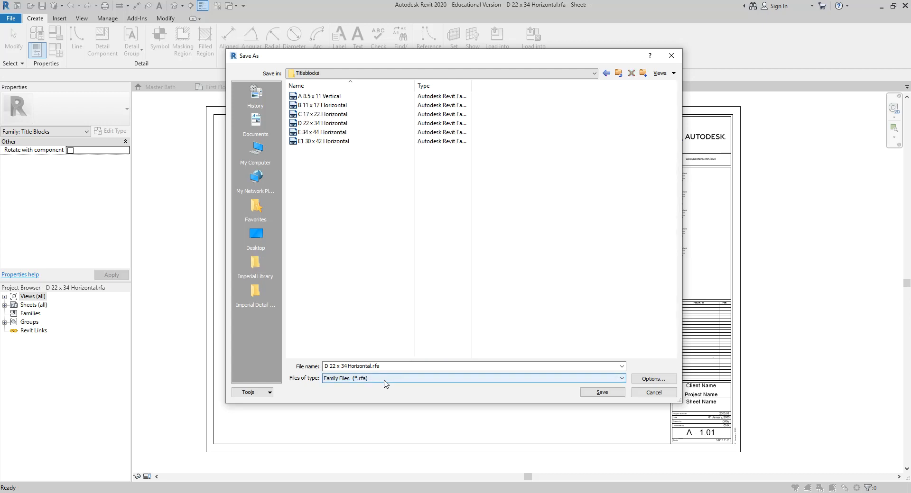
Step: Name the family file D SLCC 24 x 36 Horizontal and save it
left_click(329, 366)
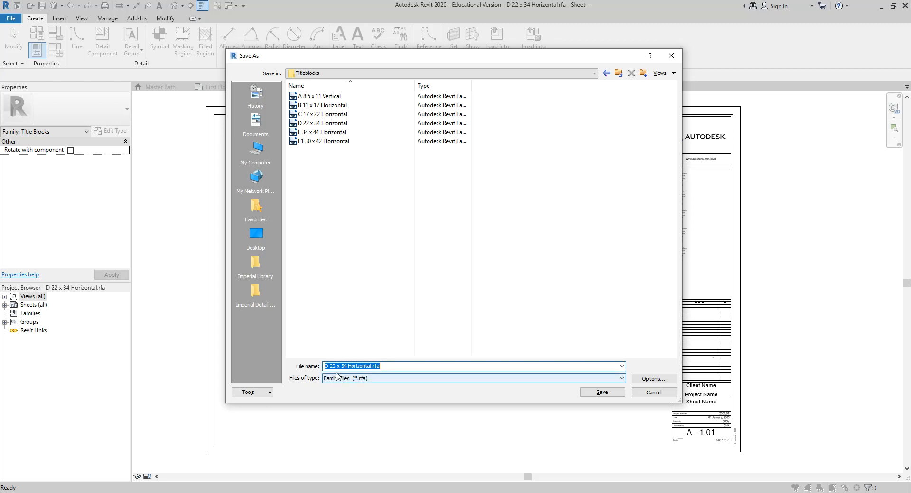
left_click(326, 367)
type("SLCC 24")
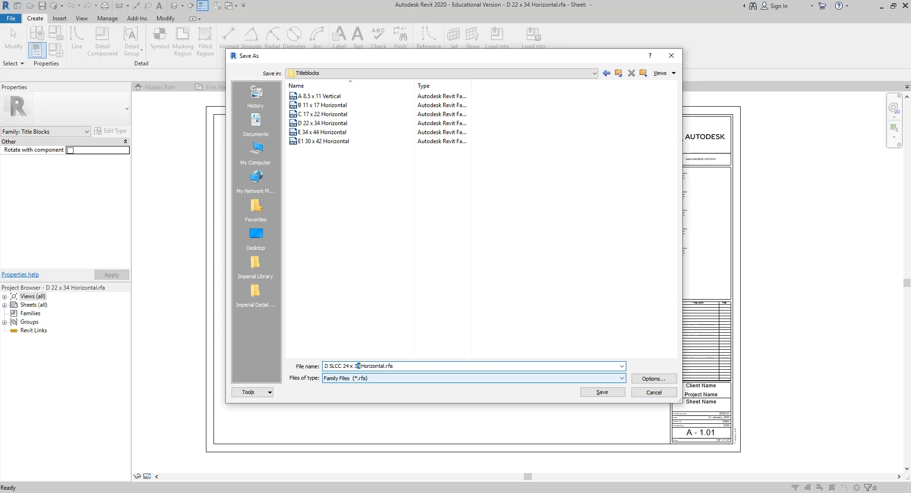
left_click_drag(355, 366, 360, 367)
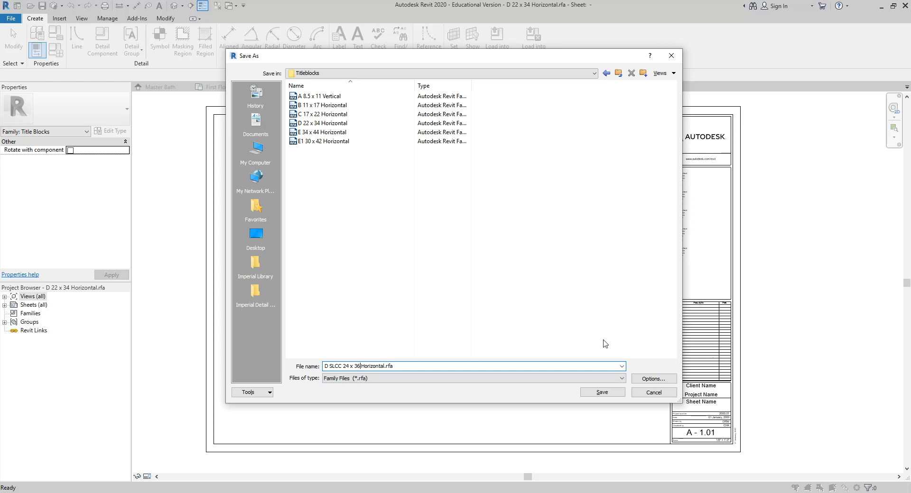
left_click(601, 393)
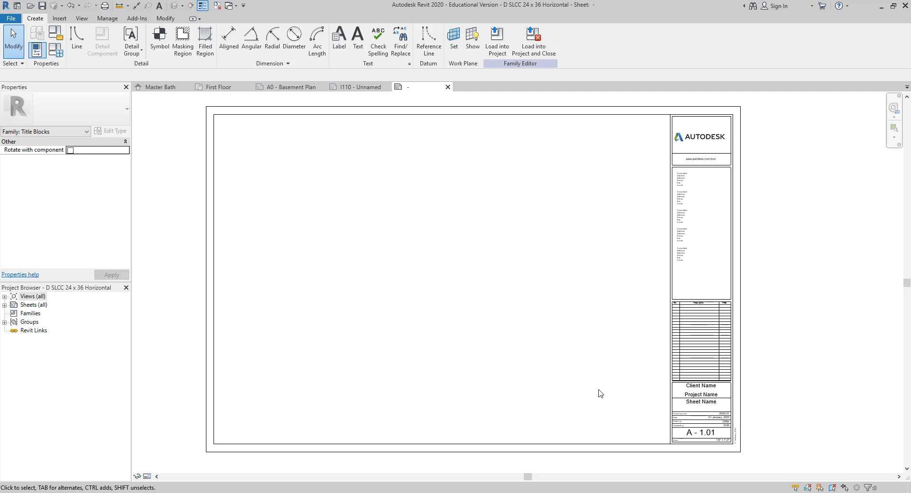
scroll(284, 237, "down", 2)
scroll(240, 240, "up", 1)
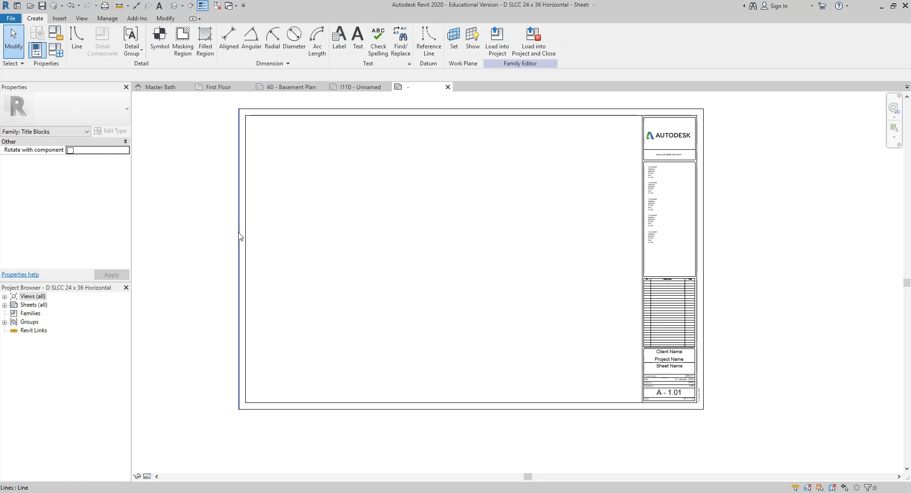
scroll(240, 237, "down", 1)
left_click(240, 237)
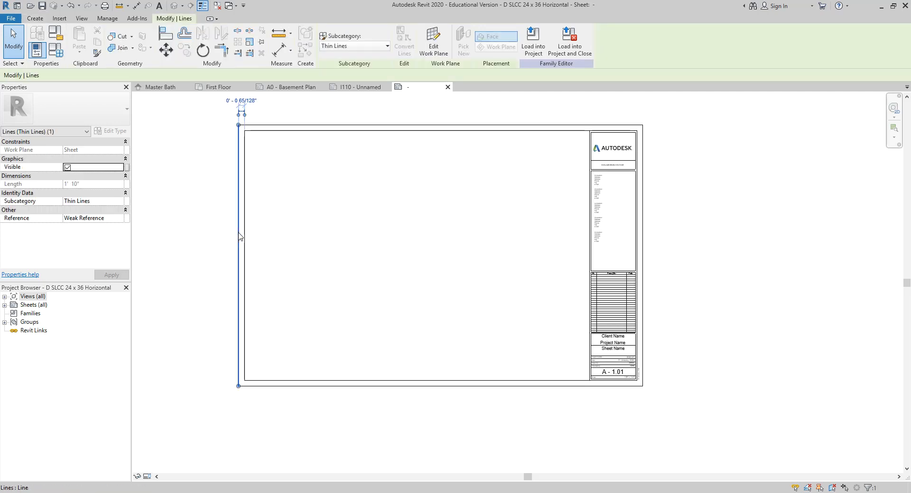
middle_click_drag(311, 220, 321, 268)
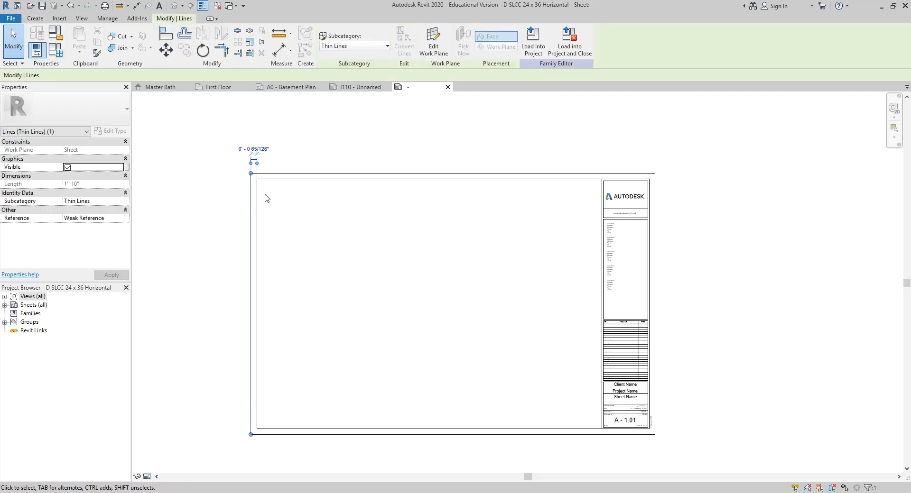
scroll(256, 159, "down", 1)
left_click(270, 170)
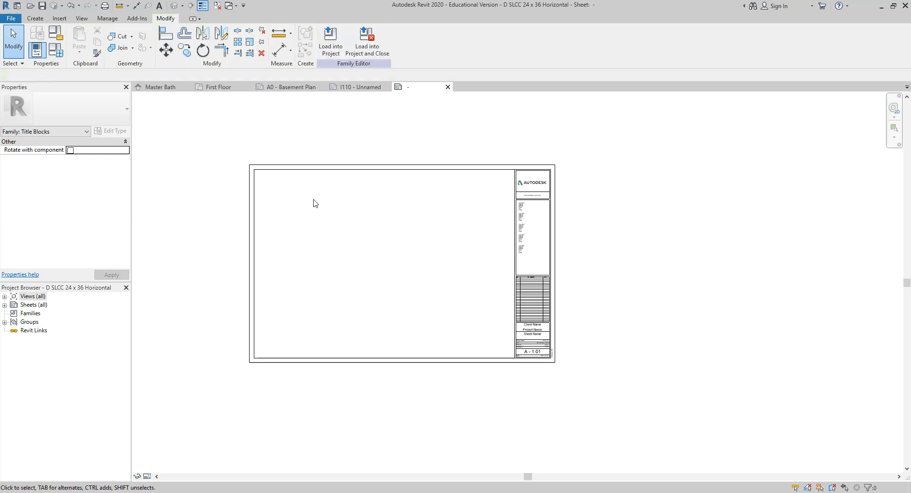
Step: Add aligned dimensions for the overall width and height of the titleblock's outer sheet boundary
key("d")
key("i")
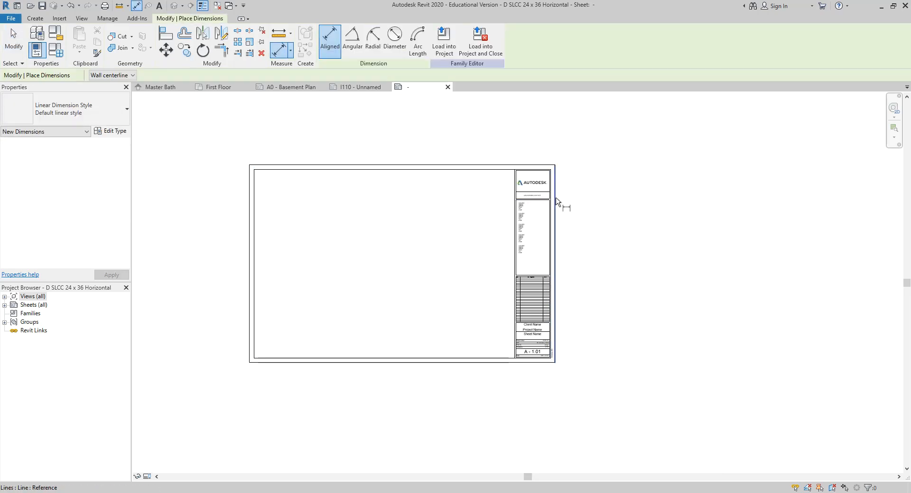
left_click(556, 202)
left_click(250, 187)
left_click(183, 140)
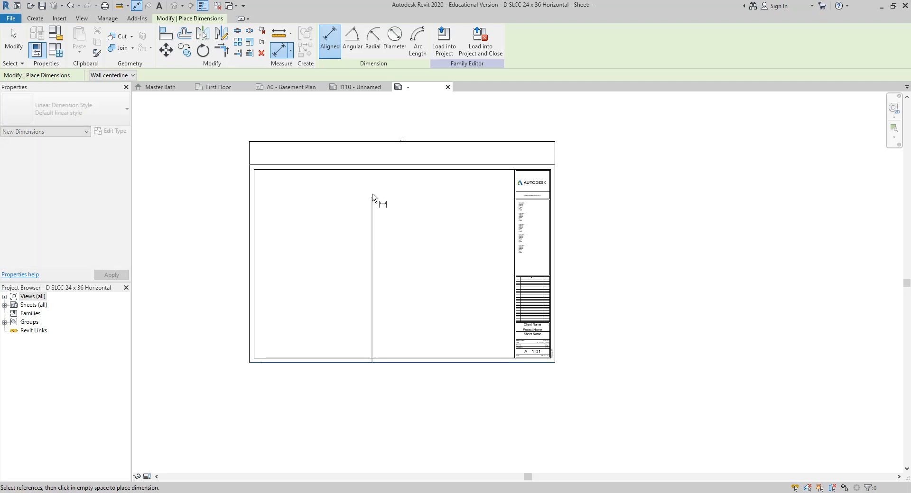
left_click(374, 167)
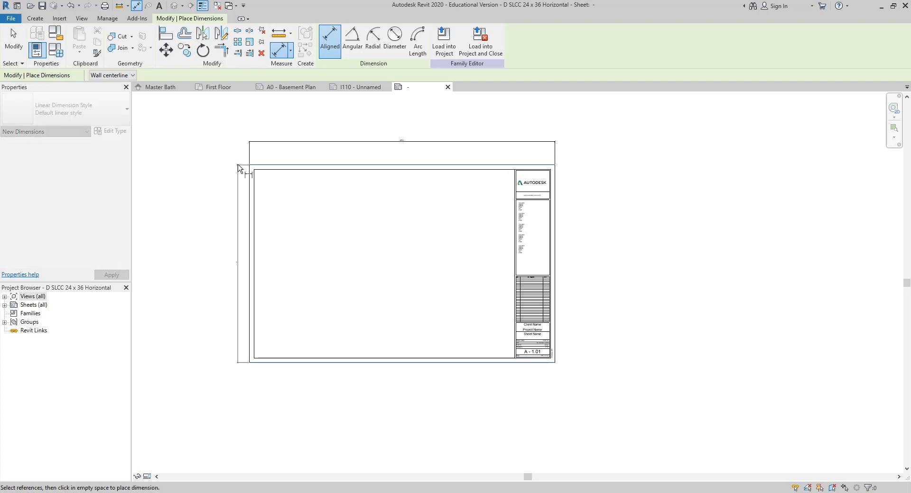
left_click(239, 170)
key("Escape")
key("Escape")
Step: Set the outer sheet boundary's height to 2' by moving its lower edge line
scroll(240, 284, "up", 5)
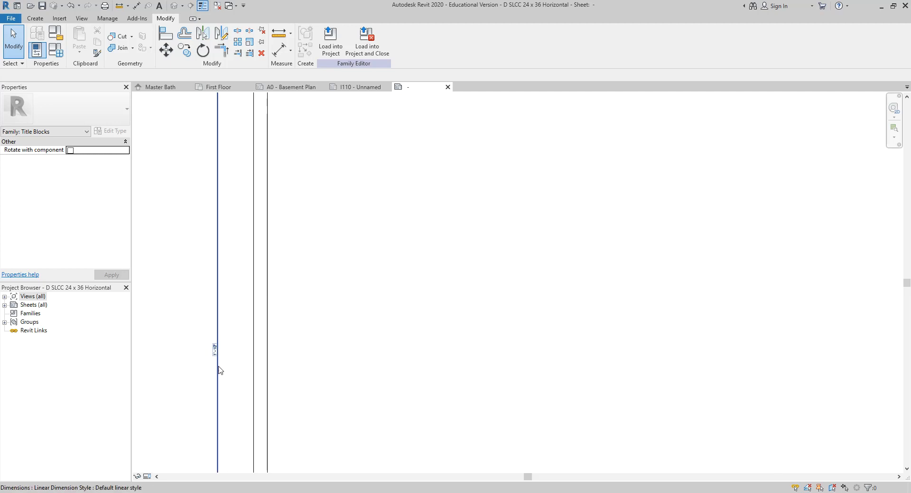
scroll(249, 366, "down", 5)
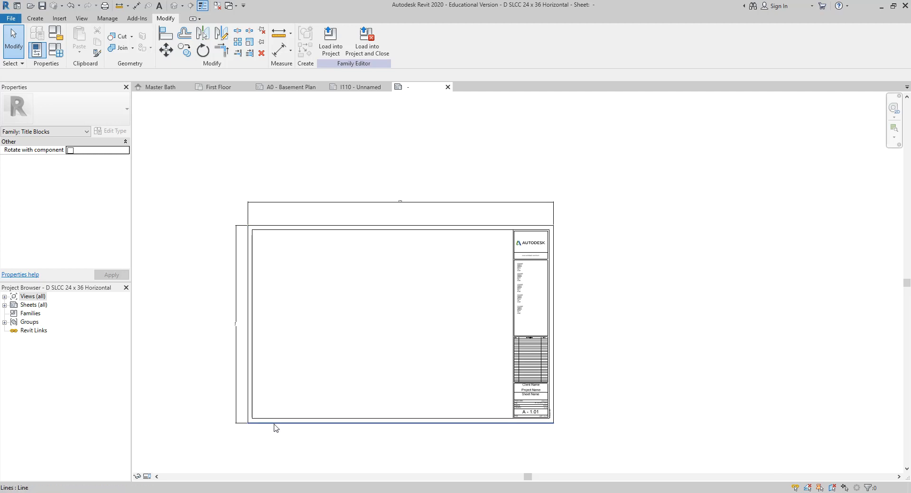
left_click(274, 424)
scroll(229, 319, "up", 4)
scroll(220, 319, "down", 1)
left_click(222, 324)
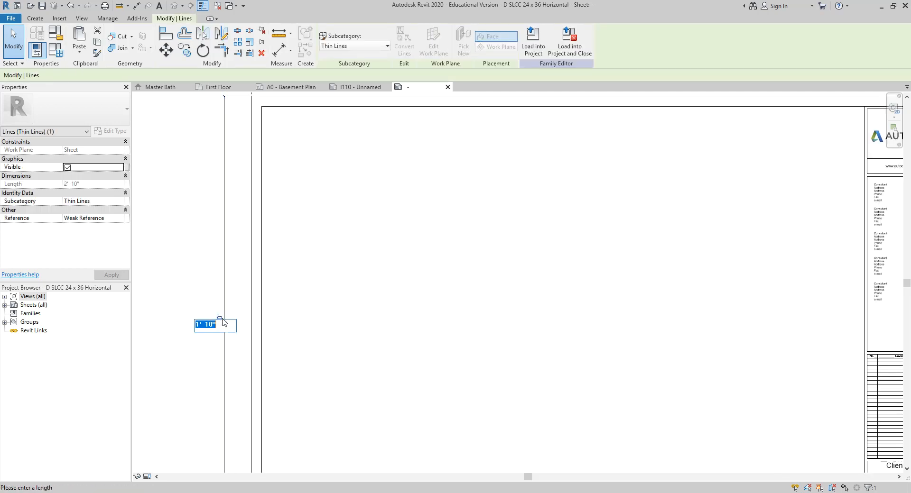
type("2")
key("Return")
scroll(390, 103, "down", 2)
left_click(471, 199)
middle_click_drag(424, 180, 414, 241)
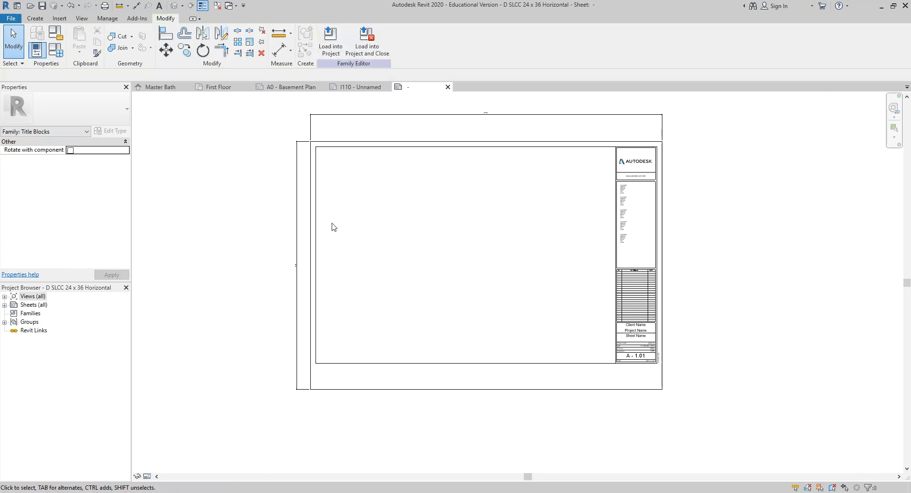
Step: Set the outer sheet boundary's width to 3' by moving its left edge line
left_click(310, 209)
scroll(488, 115, "up", 1)
left_click(487, 114)
type("3")
key("Return")
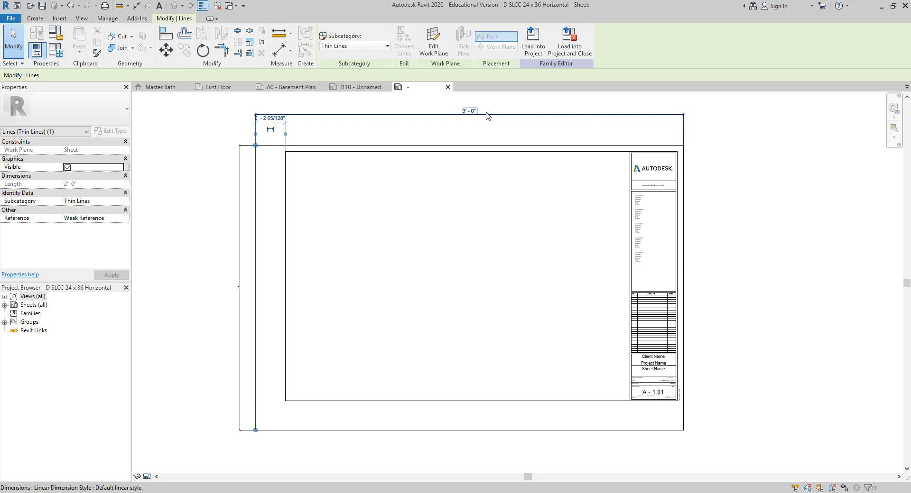
left_click(429, 224)
scroll(358, 211, "down", 1)
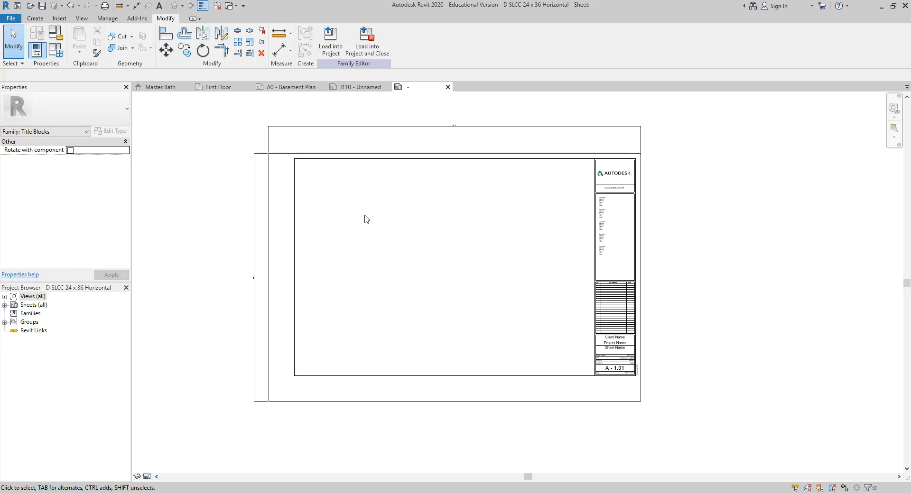
Step: Examine the overall width dimension above the resized sheet boundary
scroll(280, 197, "up", 1)
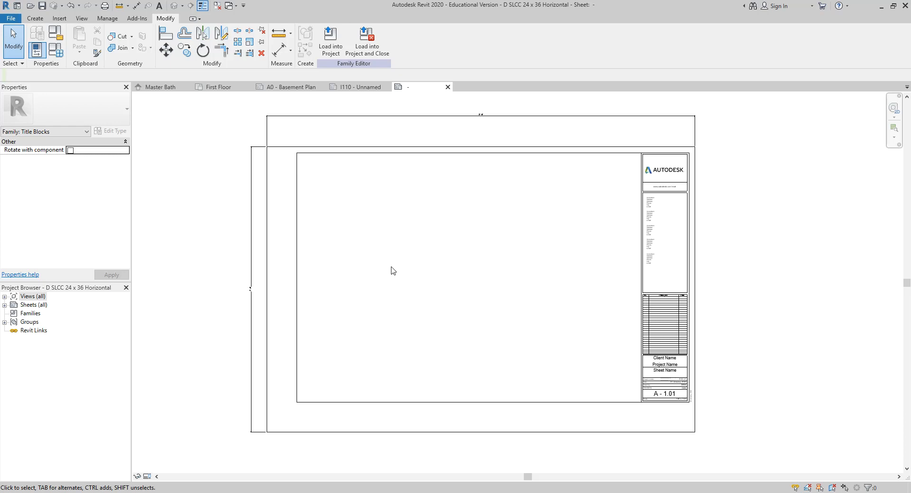
scroll(427, 137, "up", 2)
scroll(552, 137, "up", 2)
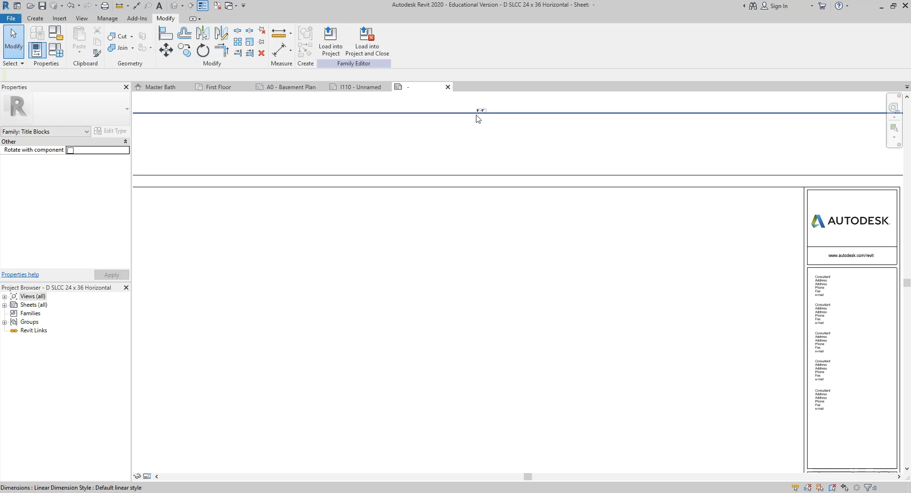
middle_click_drag(480, 131, 499, 190)
right_click(499, 191)
left_click(502, 165)
scroll(503, 164, "up", 2)
scroll(502, 186, "up", 2)
scroll(532, 185, "down", 8)
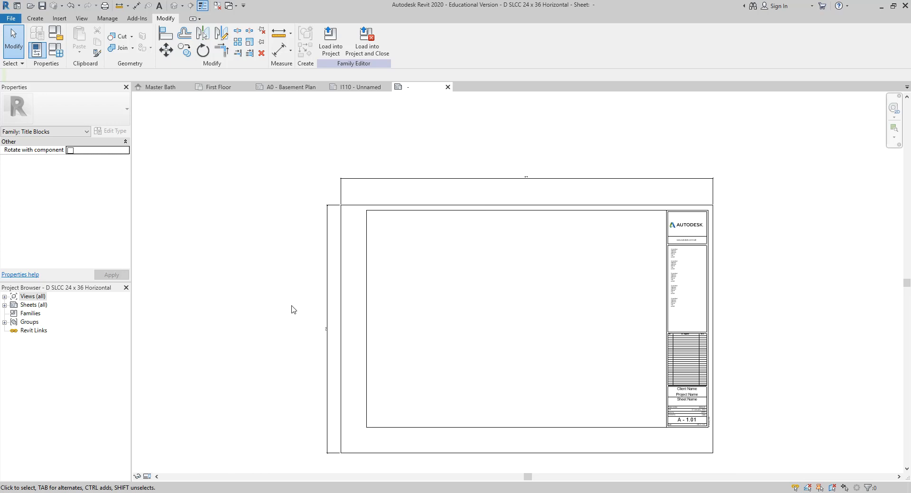
Step: Delete the overall height and width dimensions from the titleblock
left_click(330, 285)
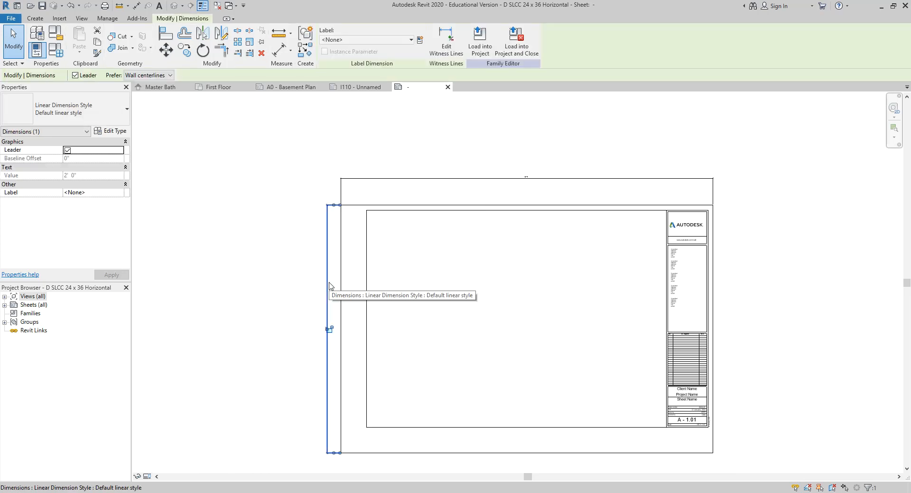
key("Delete")
left_click(371, 182)
key("Delete")
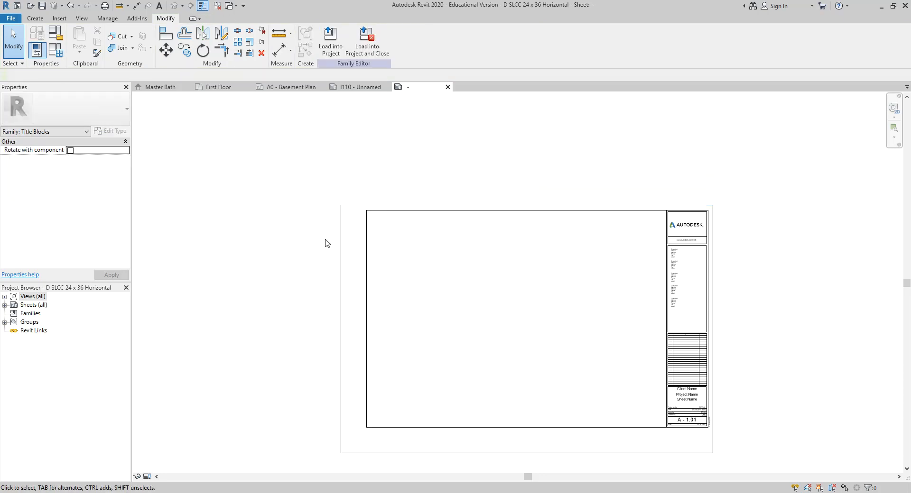
Step: Check the sheet's overall width by moving the left edge's temporary dimension witness line to the right sheet edge
left_click(341, 242)
scroll(349, 213, "up", 3)
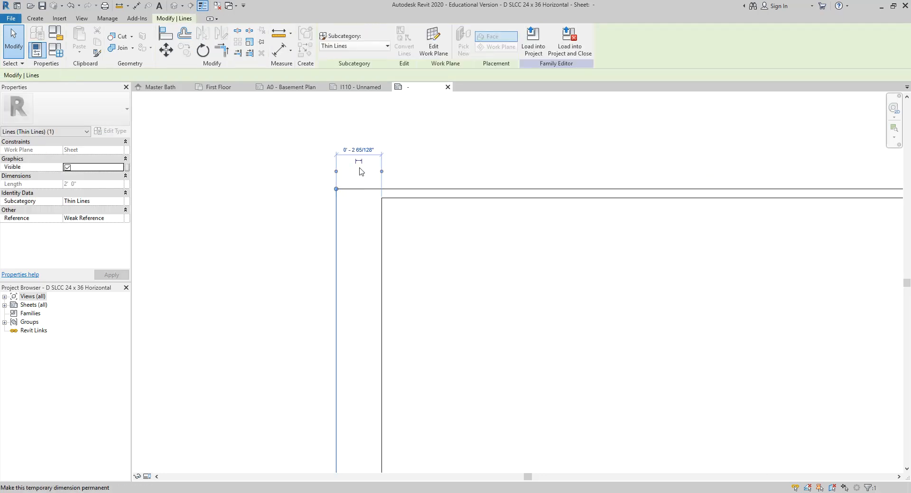
scroll(360, 171, "down", 2)
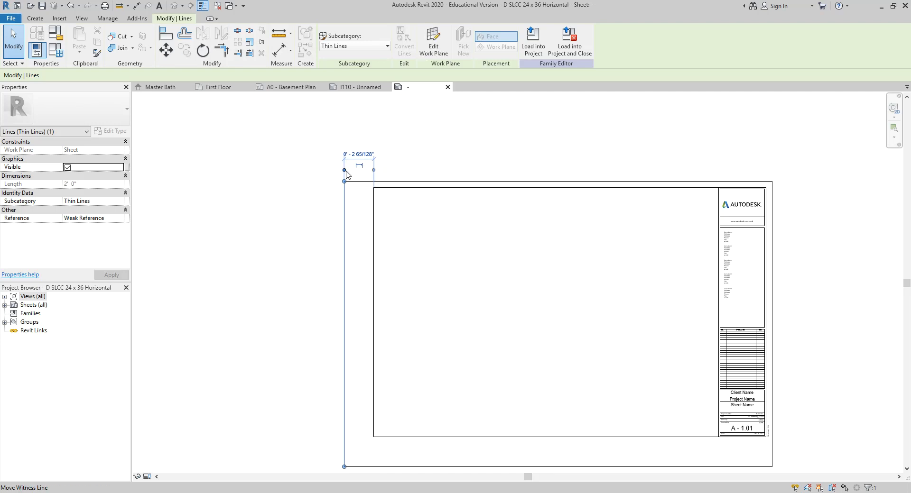
left_click_drag(375, 171, 775, 203)
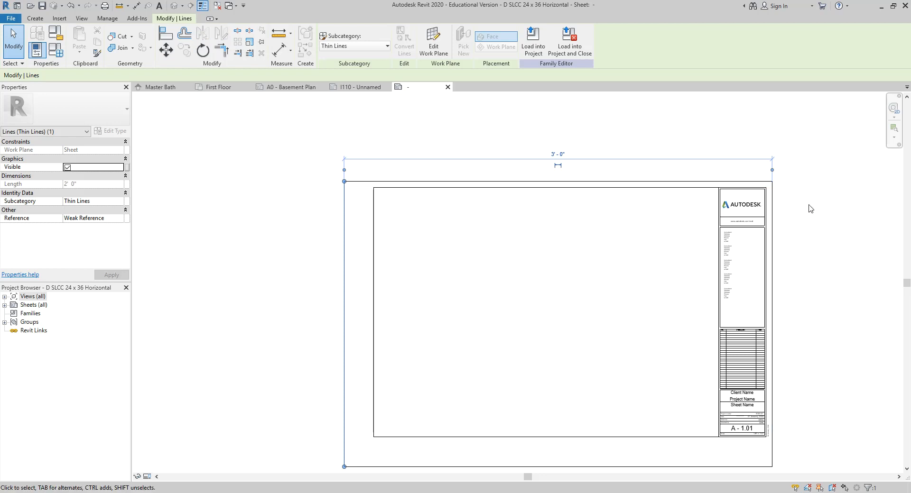
Step: Undo the last dimension deletion and delete the restored overall width dimension again
key("ctrl+z")
left_click(639, 180)
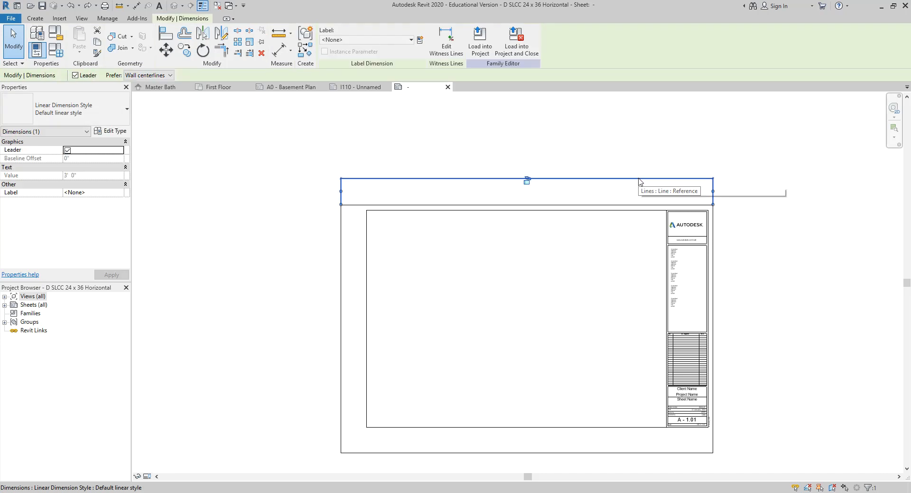
key("Delete")
middle_click_drag(547, 183, 520, 143)
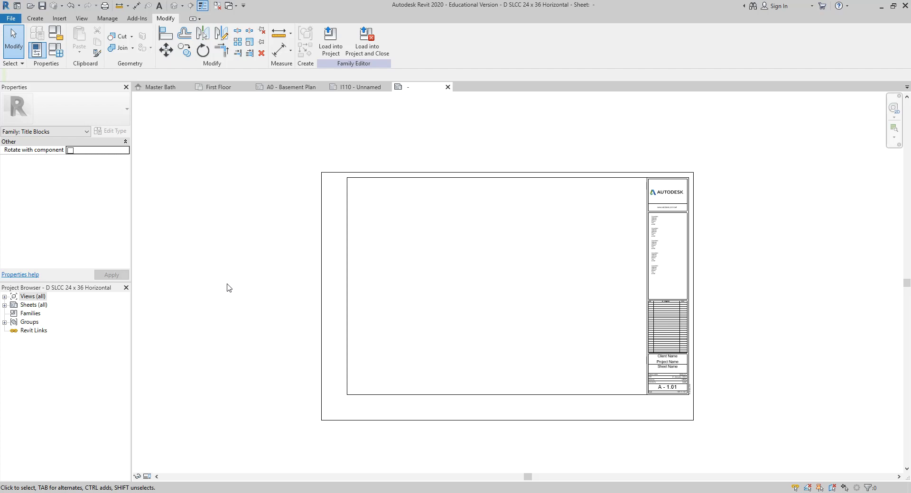
Step: Check the spacing between the inner border lines and the sheet edges at the left and upper sides
scroll(369, 198, "up", 1)
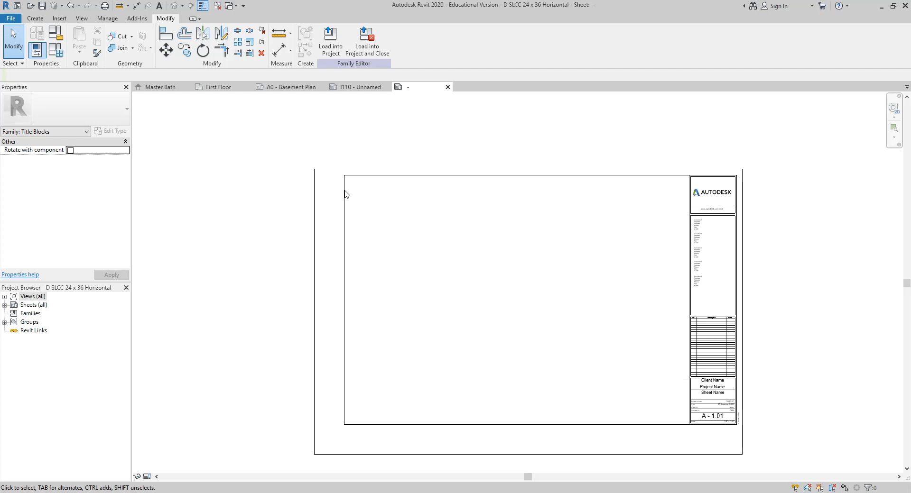
left_click(345, 194)
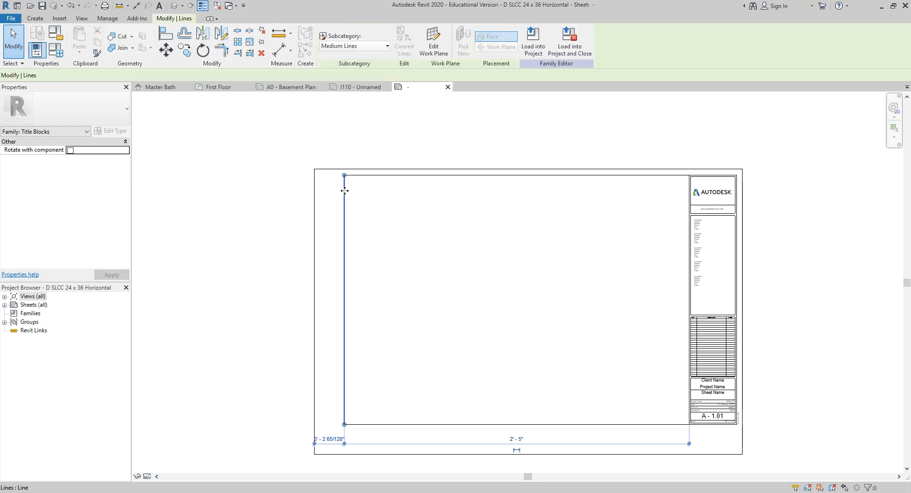
left_click(378, 210)
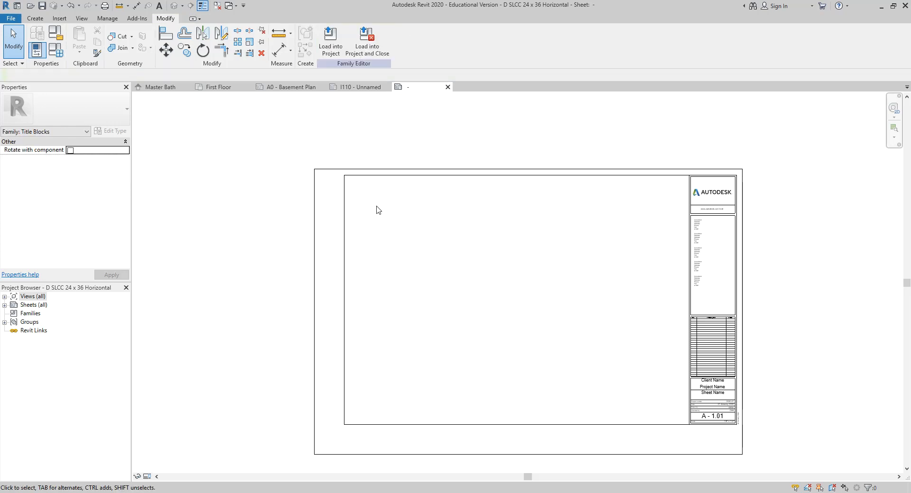
scroll(387, 177, "up", 4)
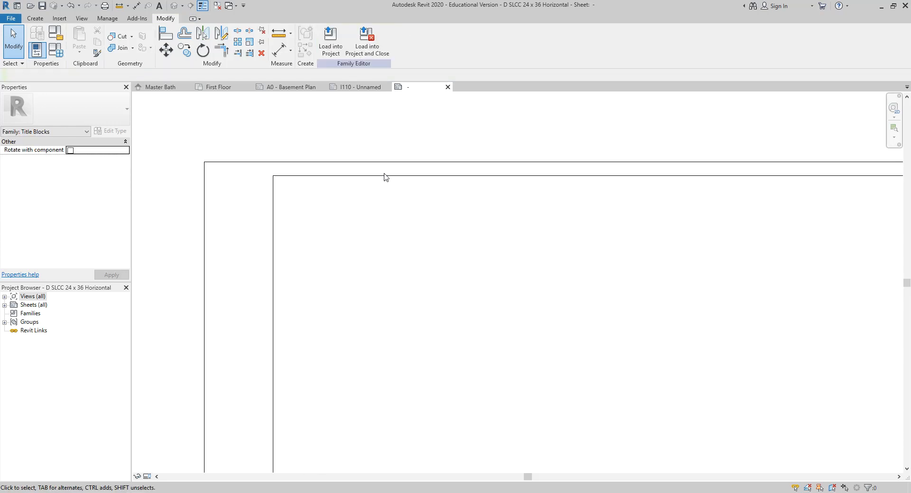
left_click(386, 176)
scroll(211, 154, "up", 3)
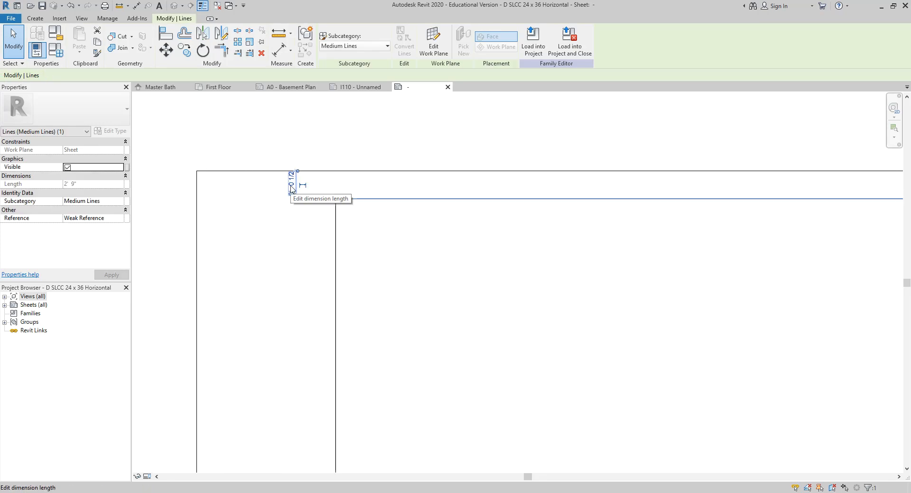
Step: Set the left inner border line's distance from the left sheet edge to 1/2"
left_click(337, 252)
scroll(318, 242, "down", 1)
scroll(319, 241, "down", 3)
scroll(323, 361, "up", 3)
left_click(326, 348)
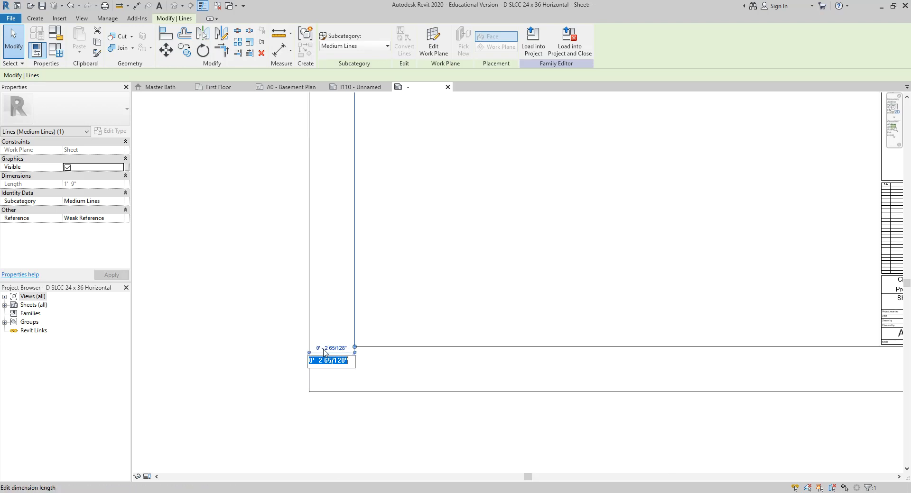
type("1/2")
key("Return")
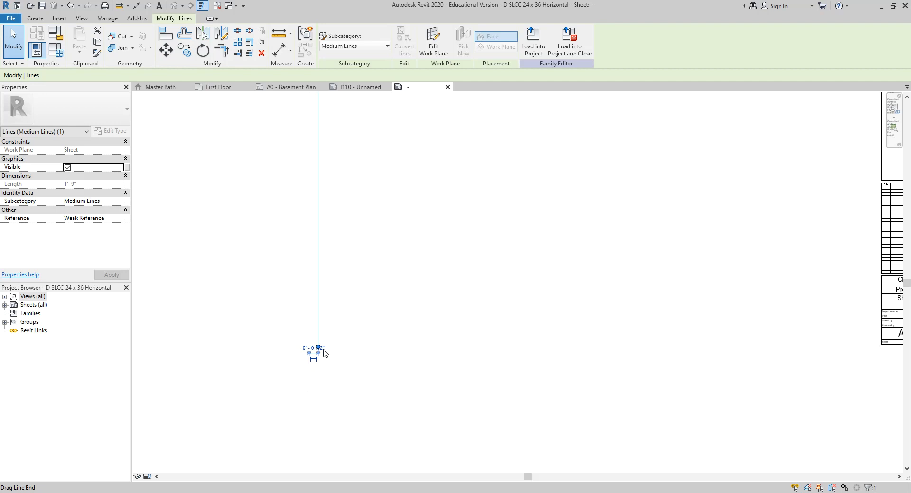
left_click(379, 302)
Step: Offset a copy of the lower sheet edge line 1/2" inward
scroll(377, 307, "down", 3)
scroll(472, 341, "up", 2)
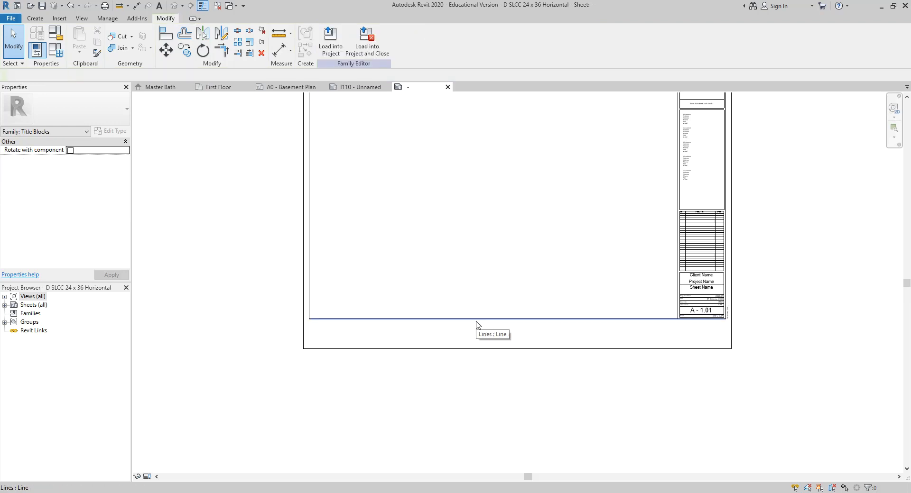
scroll(469, 349, "up", 1)
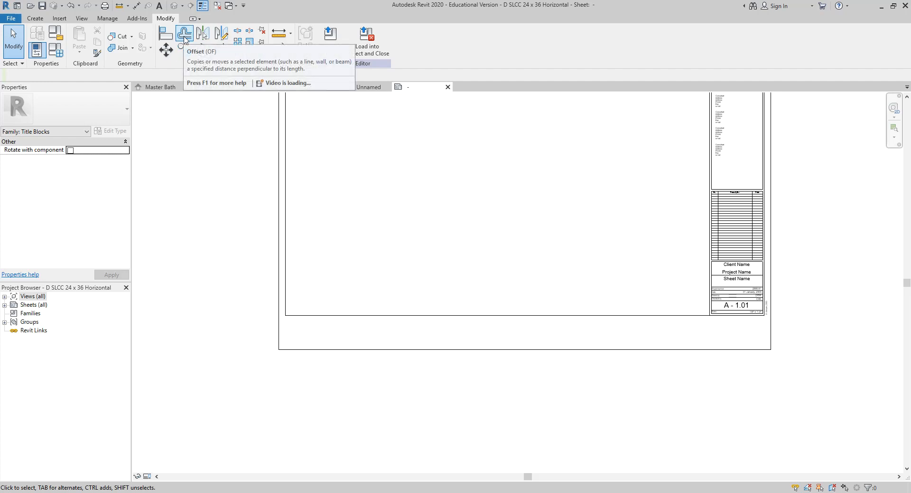
left_click(184, 39)
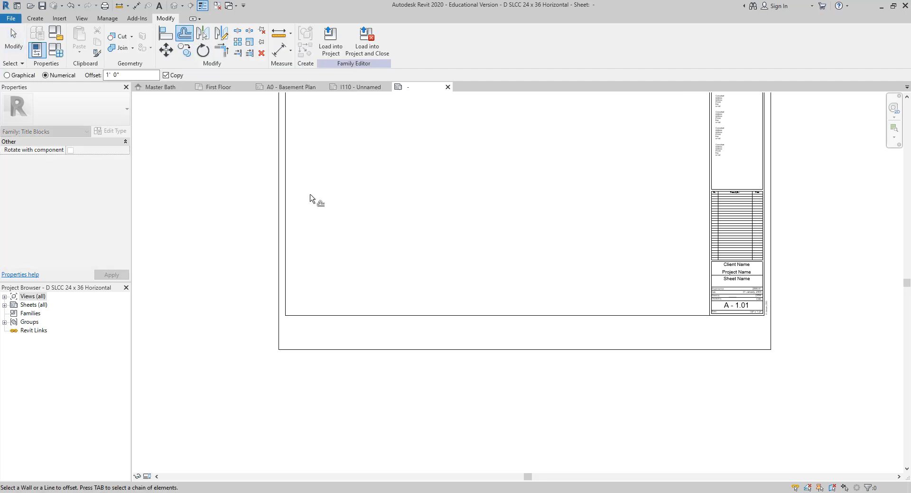
double_click(122, 74)
type("0 .5")
key("Return")
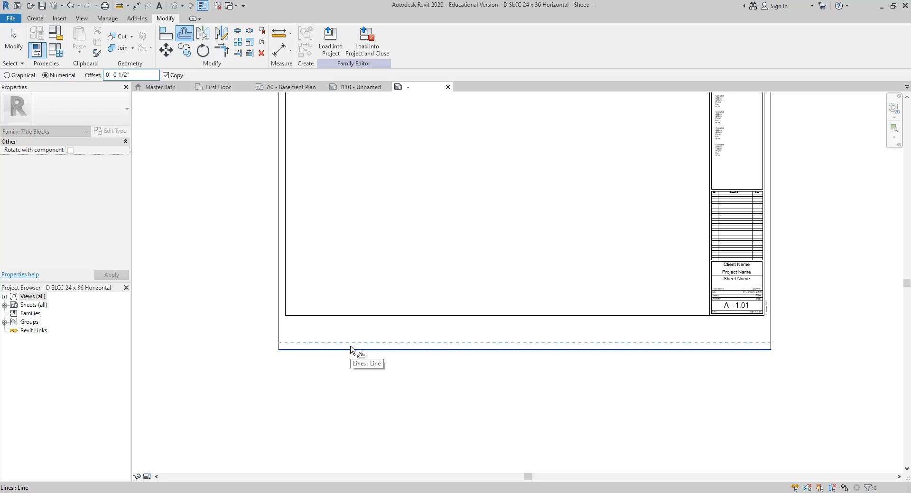
scroll(351, 354, "up", 2)
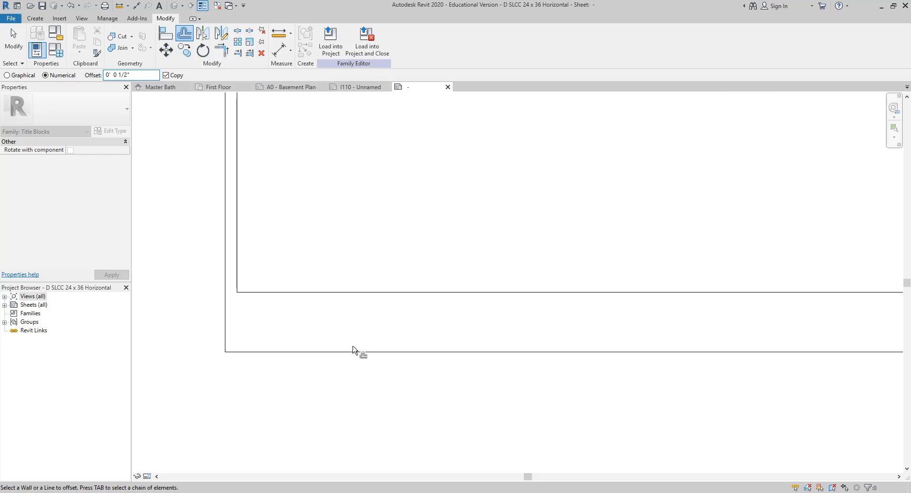
left_click(354, 351)
scroll(347, 315, "down", 2)
key("Escape")
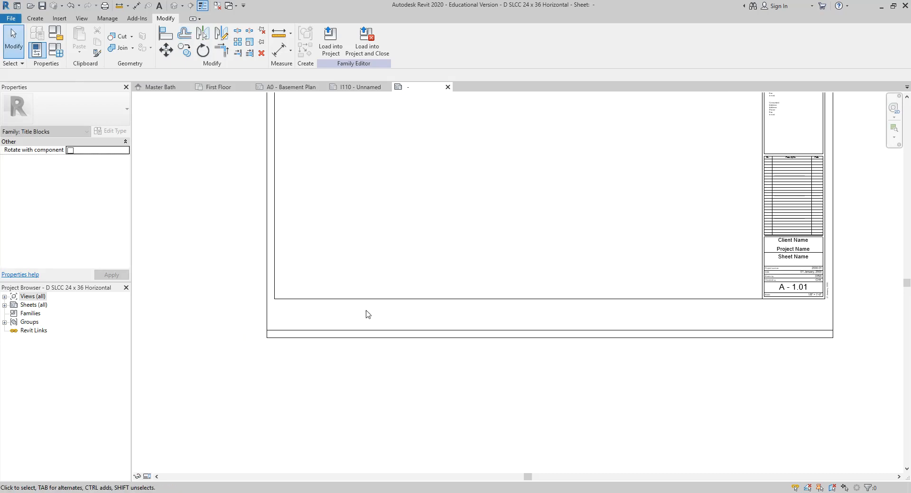
Step: Trim/extend the new lower border line to corners with the left and right inner border lines
middle_click_drag(399, 305, 248, 334)
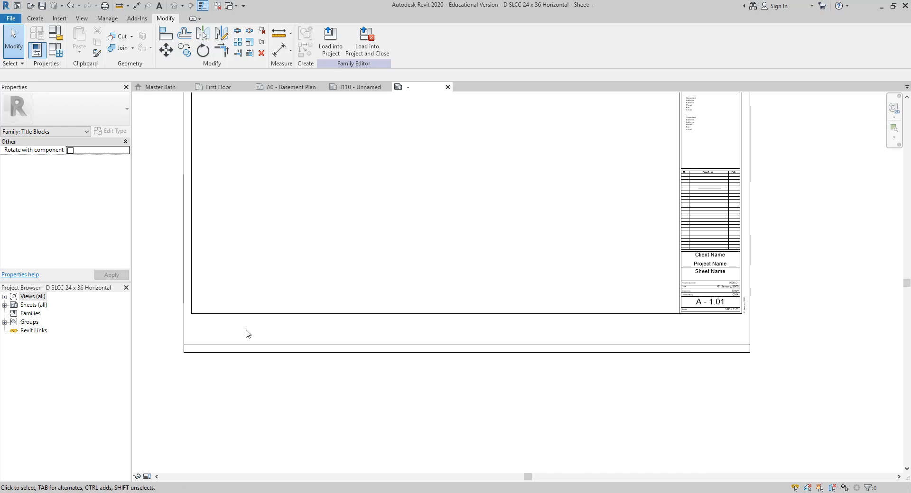
key("t")
key("r")
left_click(231, 345)
left_click(193, 298)
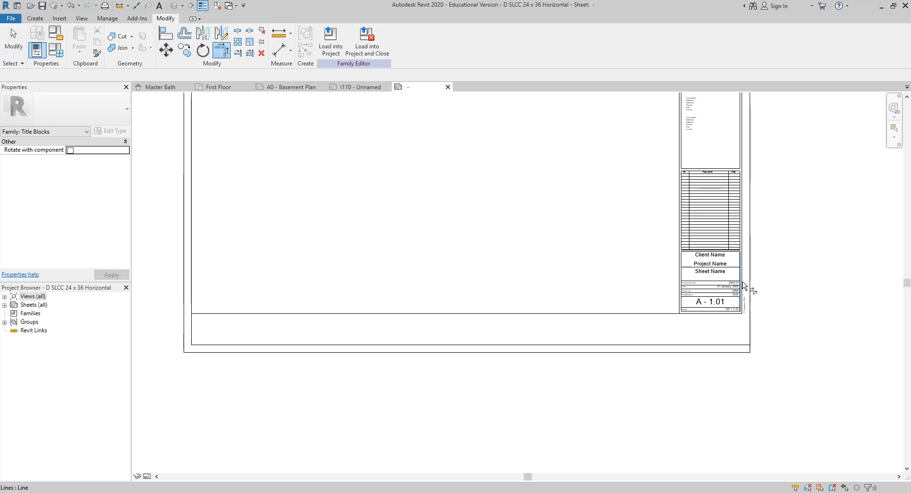
scroll(744, 260, "up", 3)
left_click(742, 259)
left_click(709, 435)
scroll(691, 412, "down", 2)
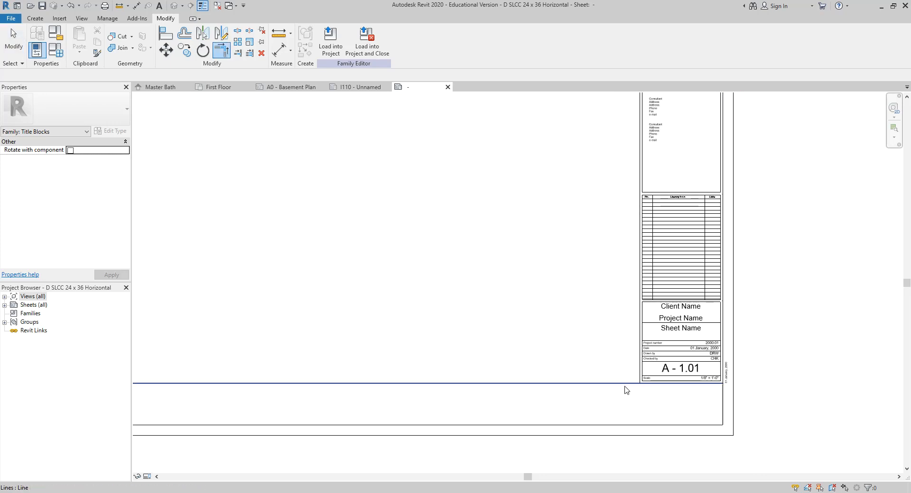
key("Escape")
left_click(620, 384)
scroll(622, 390, "down", 2)
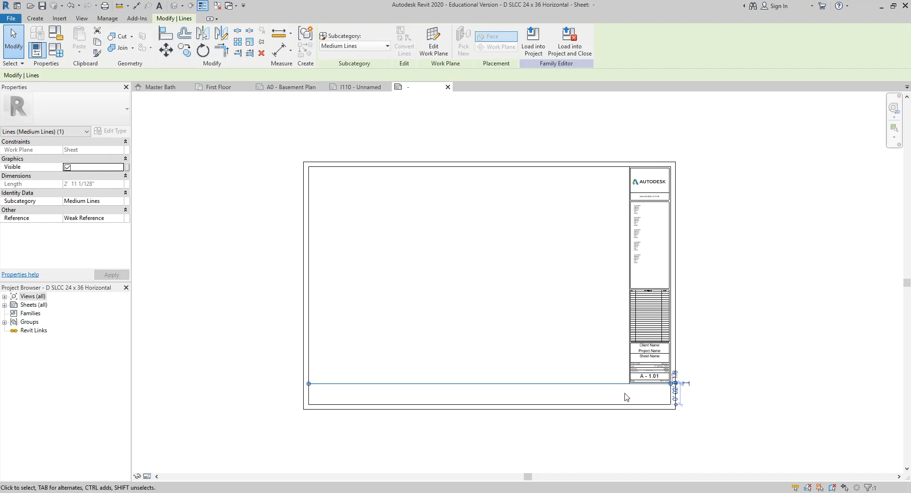
scroll(631, 398, "up", 1)
key("Escape")
scroll(644, 387, "up", 1)
key("t")
key("r")
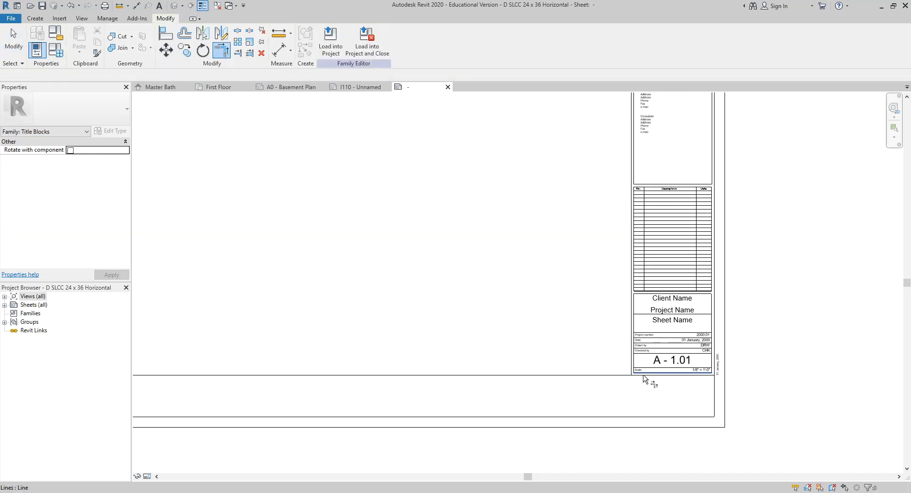
left_click(641, 375)
scroll(641, 376, "up", 2)
key("Escape")
key("Escape")
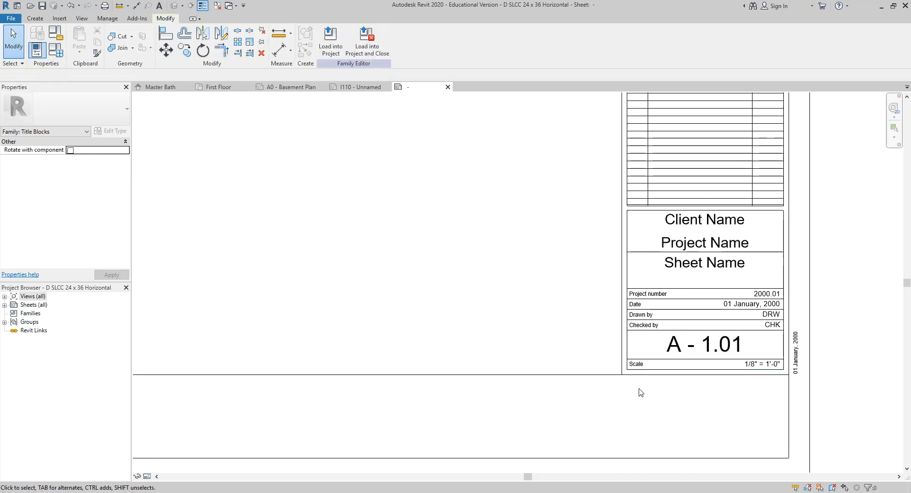
Step: Trim the old lower border line to a corner with the title strip's left vertical line
key("t")
key("r")
left_click(631, 375)
left_click(622, 356)
scroll(604, 407, "down", 4)
key("Escape")
scroll(666, 420, "up", 3)
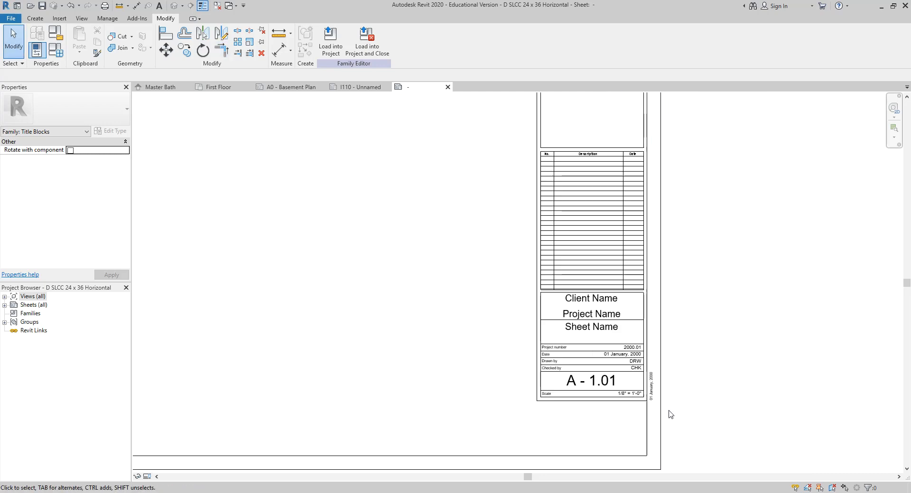
scroll(653, 393, "down", 3)
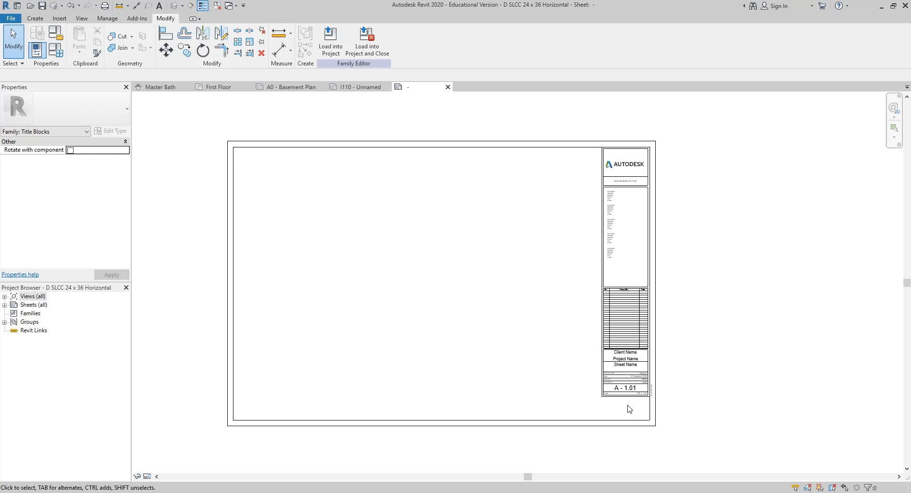
Step: Move the lower end of the title strip, with the sheet number and scale row, down onto the new lower border line
scroll(626, 409, "up", 2)
scroll(637, 408, "up", 1)
left_click_drag(658, 399, 544, 364)
scroll(588, 389, "up", 1)
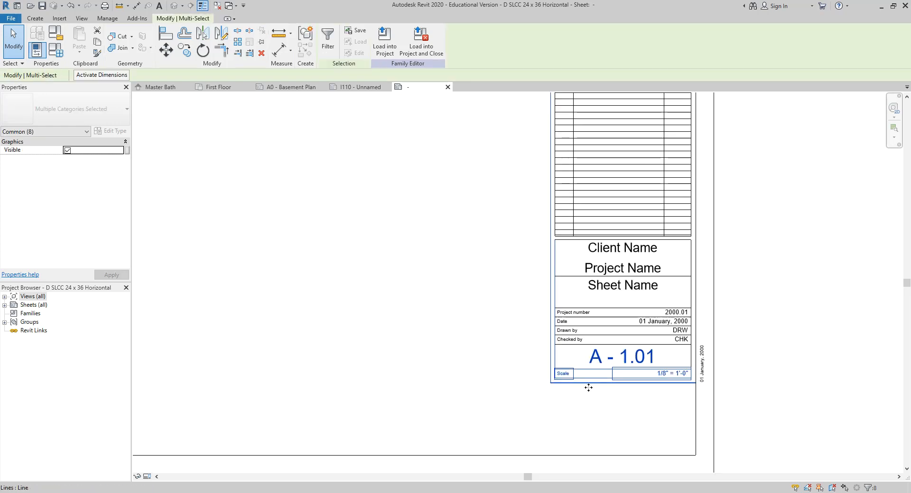
middle_click_drag(616, 419, 613, 385)
key("v")
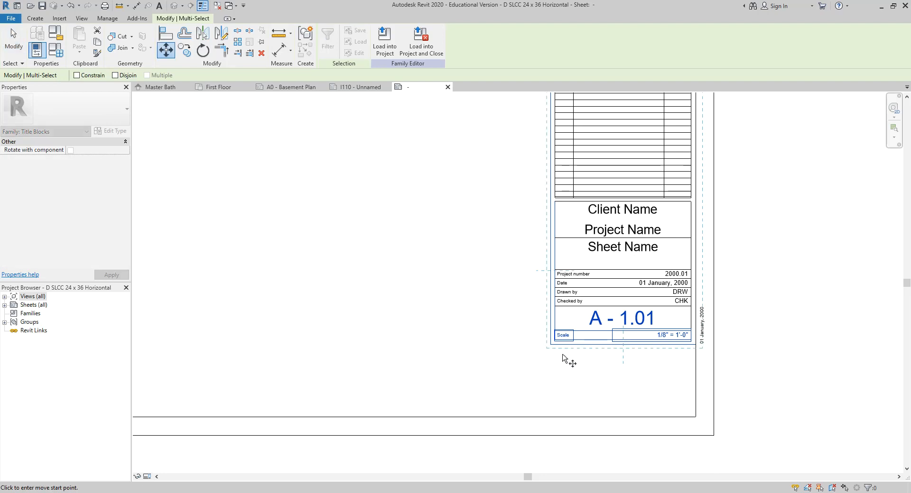
left_click(552, 345)
left_click(550, 417)
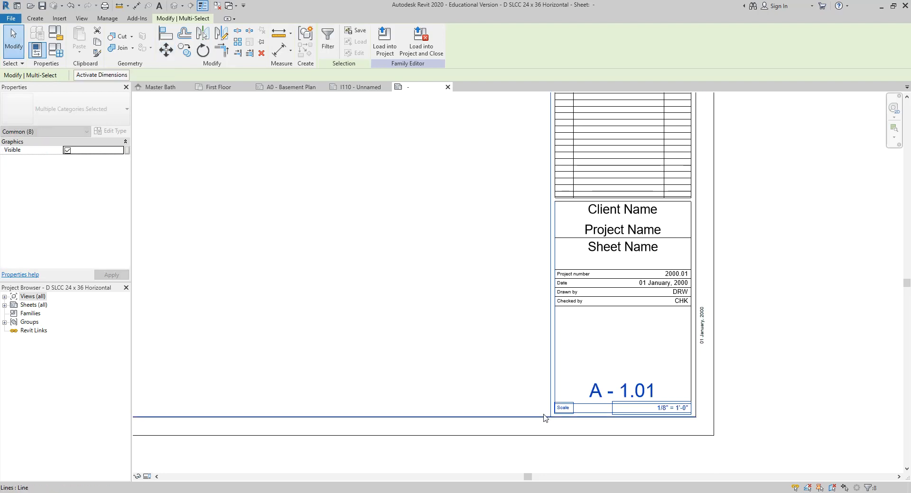
key("Escape")
scroll(484, 365, "down", 5)
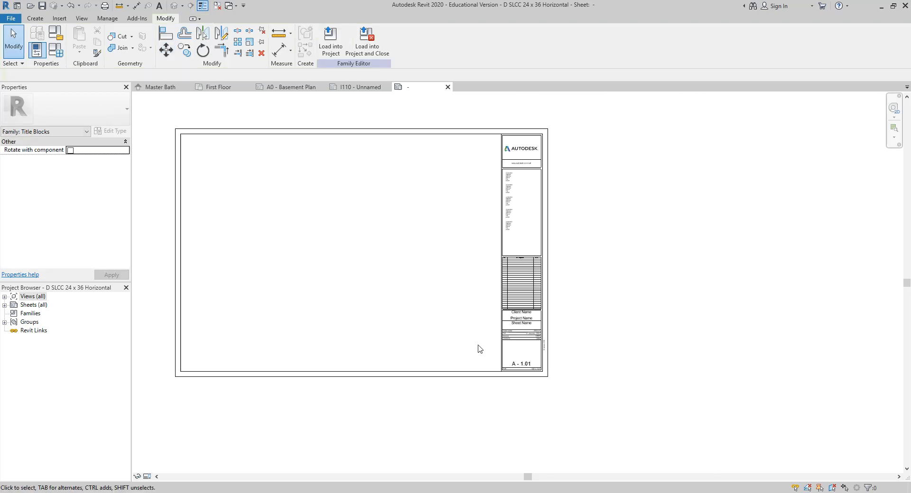
Step: Move the vertical date label down beside the lower end of the title strip, between border and sheet edge
scroll(559, 363, "up", 5)
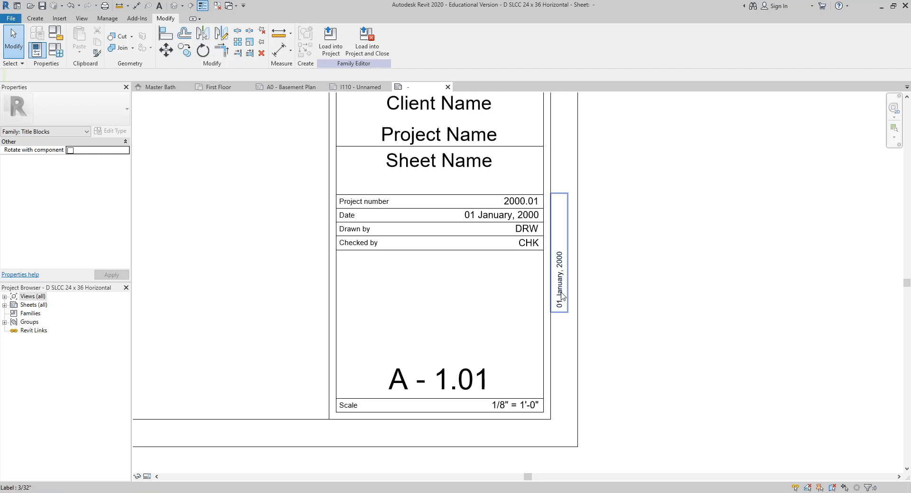
left_click(559, 288)
left_click_drag(560, 288, 562, 386)
left_click(661, 386)
scroll(662, 387, "down", 5)
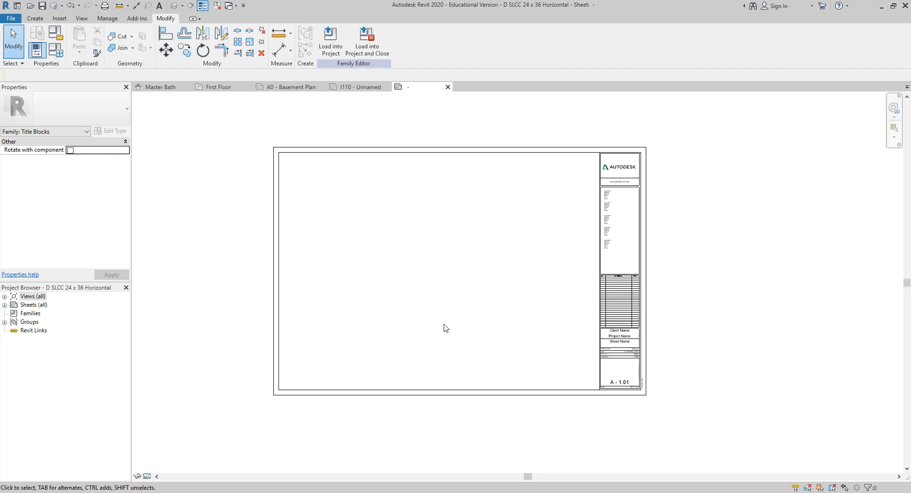
Step: Set the left inner border line's distance from the left sheet edge to 1"
scroll(280, 249, "up", 2)
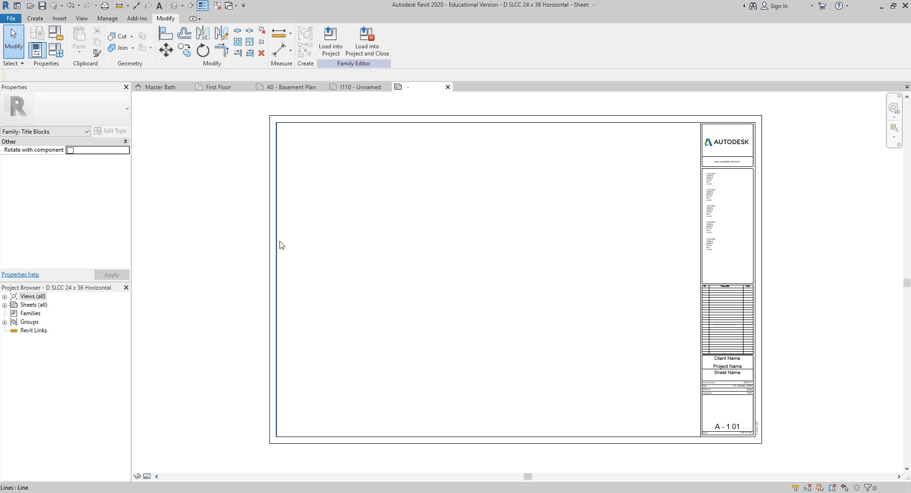
left_click(276, 248)
scroll(273, 457, "up", 2)
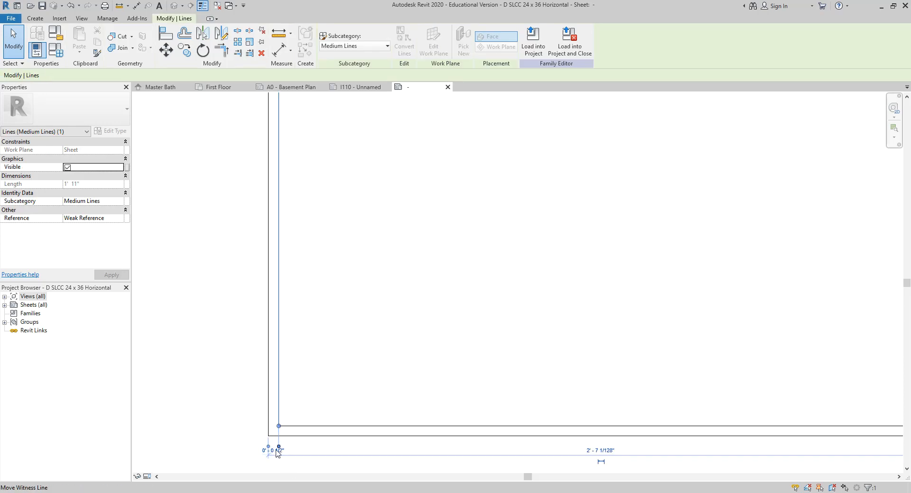
scroll(272, 455, "up", 1)
left_click(275, 459)
type("0 1")
key("Return")
left_click(427, 161)
scroll(389, 242, "down", 3)
scroll(401, 157, "up", 2)
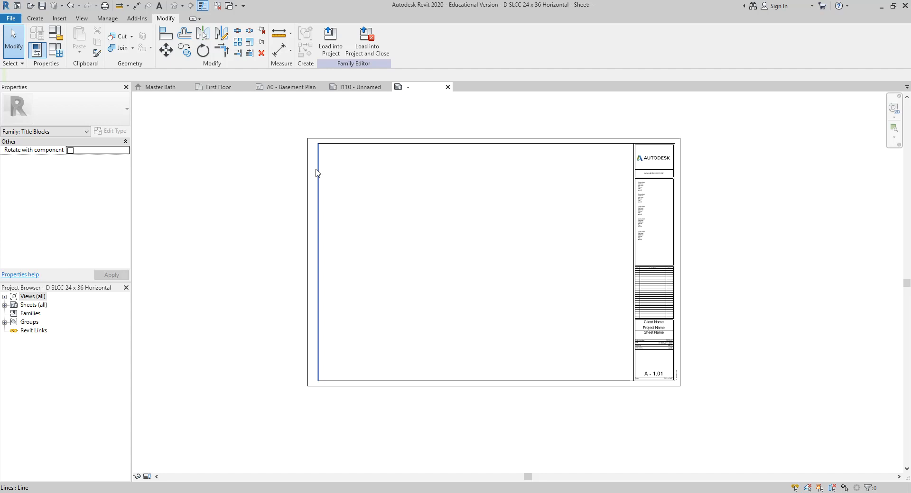
scroll(401, 208, "up", 1)
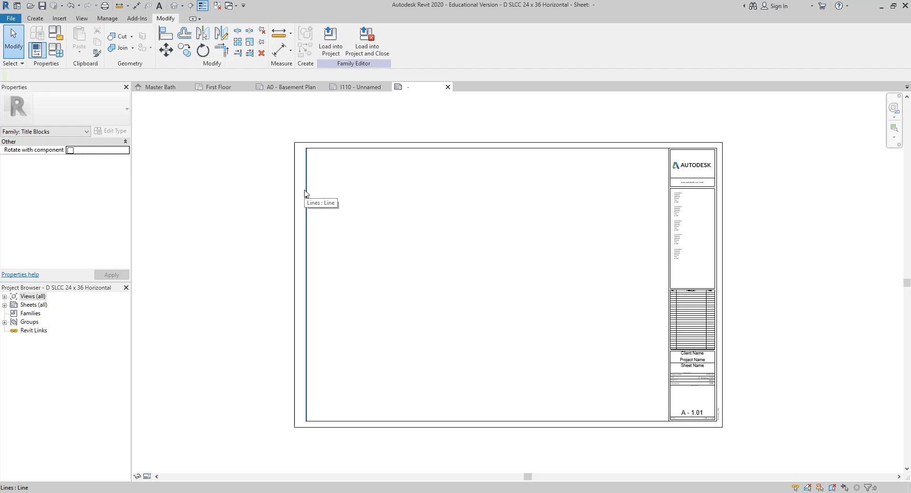
middle_click_drag(390, 230, 366, 227)
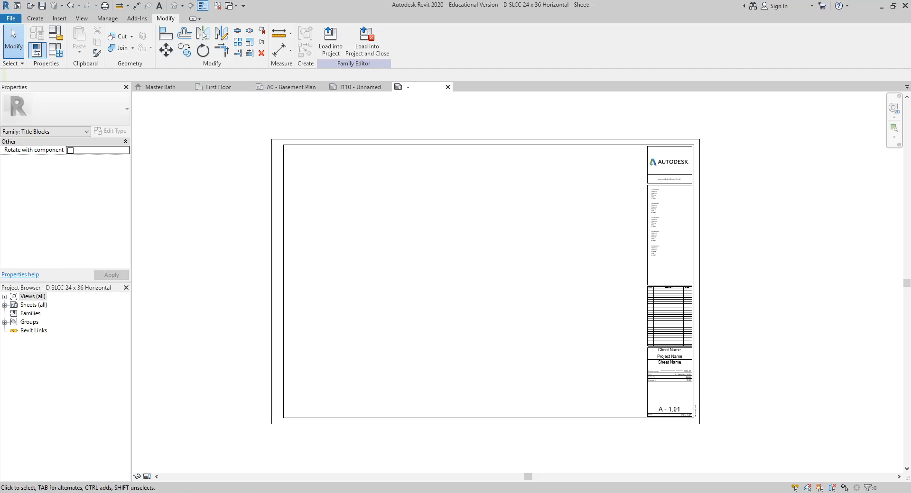
scroll(851, 303, "up", 1)
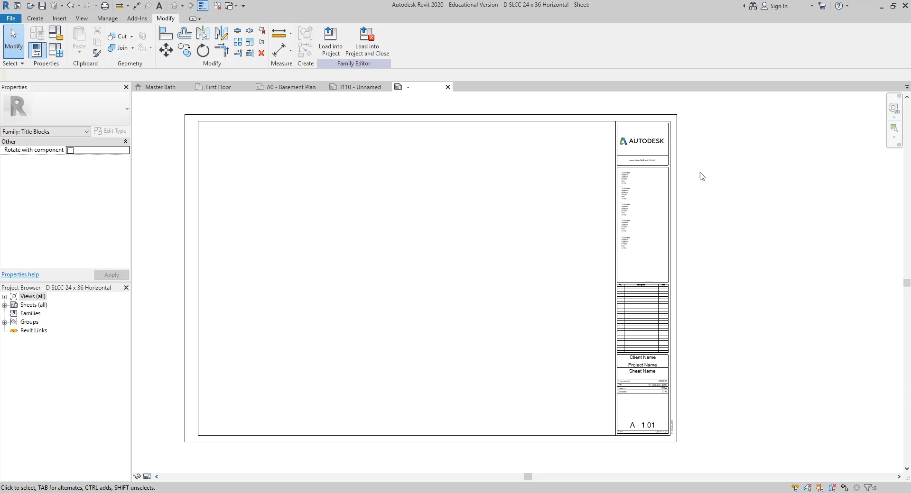
scroll(638, 164, "up", 5)
scroll(682, 212, "down", 6)
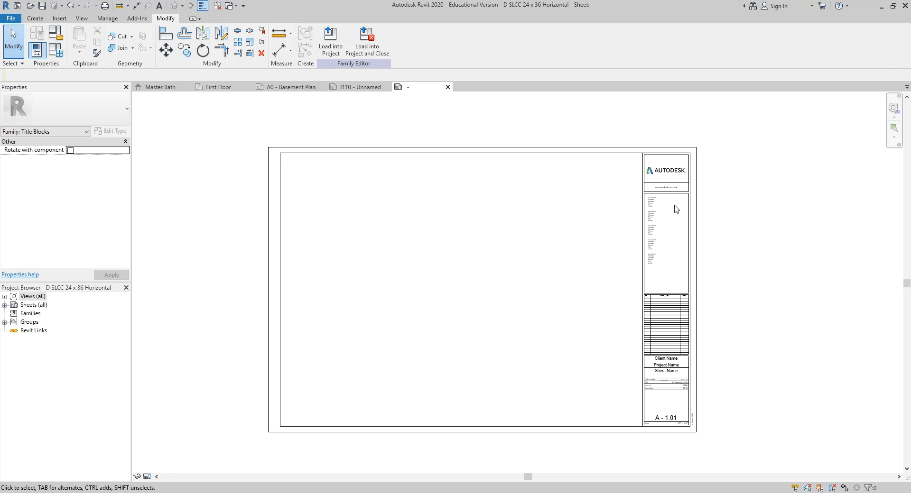
Step: Delete the Autodesk logo and the web address with its dividing line from the uppermost cell of the title strip
scroll(679, 178, "up", 3)
middle_click_drag(593, 254, 377, 416)
left_click(444, 328)
key("Delete")
left_click(446, 372)
key("Delete")
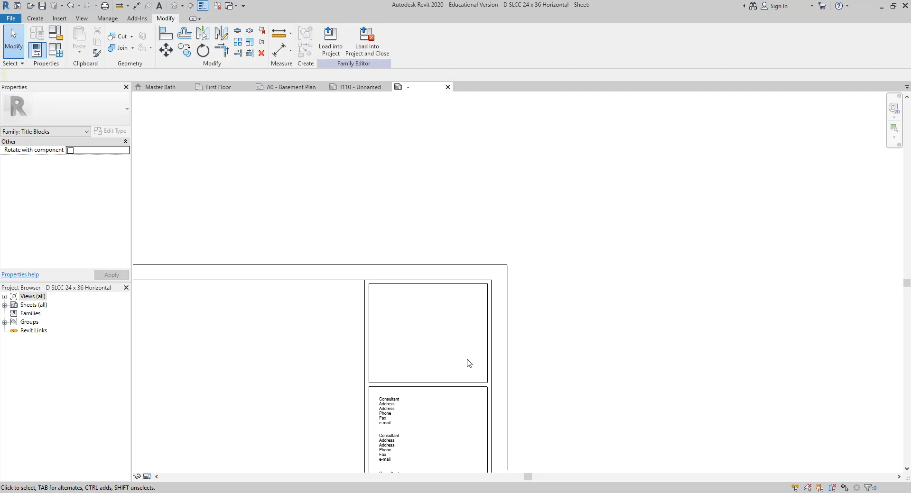
Step: Import the image SLCC LOGO.png from the REVIT SM19 folder on the Desktop
middle_click_drag(469, 343, 534, 179)
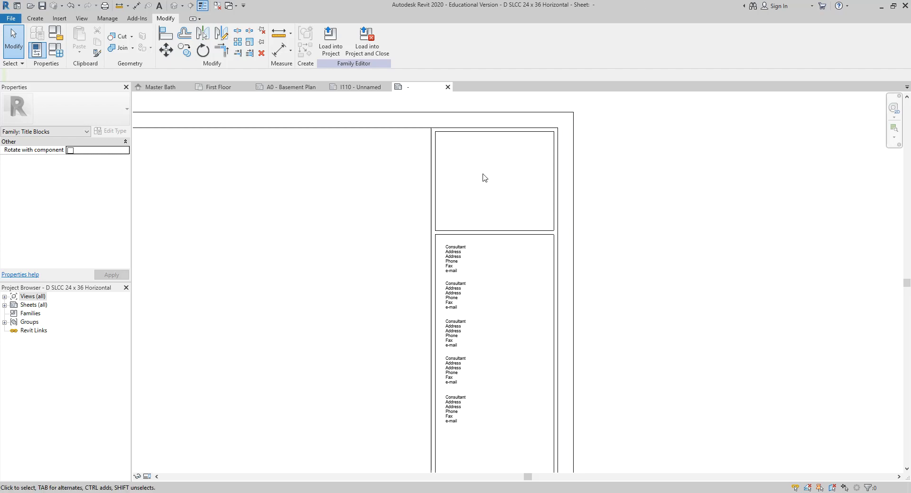
middle_click_drag(492, 177, 491, 209)
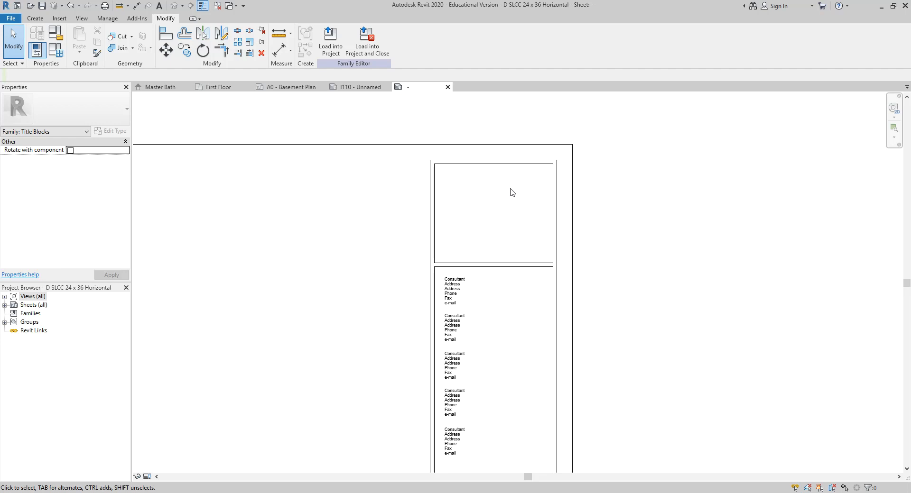
left_click(59, 19)
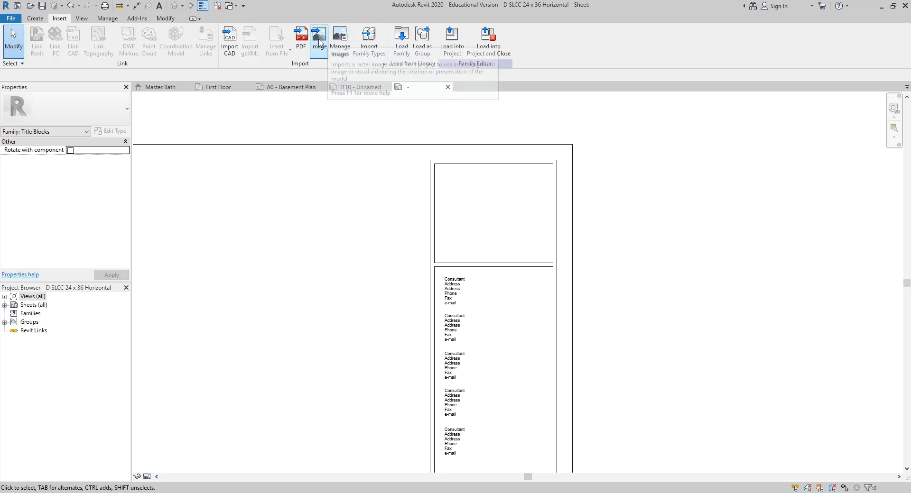
left_click(320, 42)
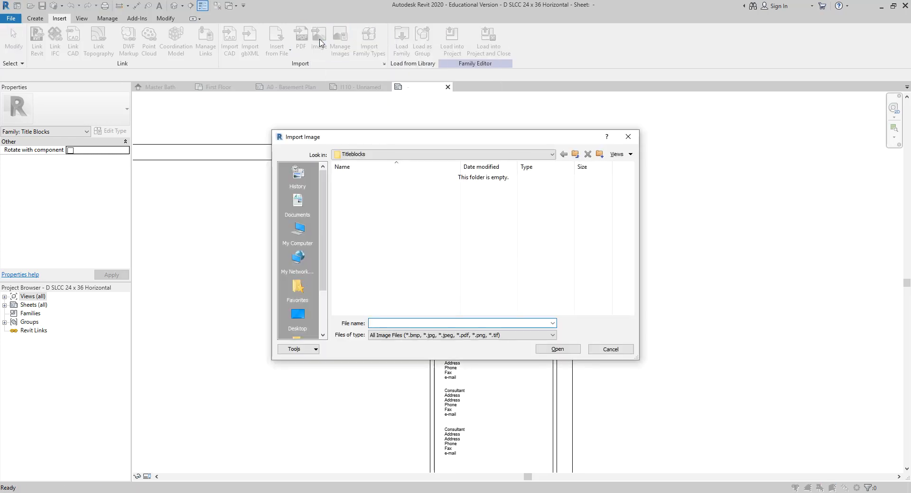
left_click(379, 156)
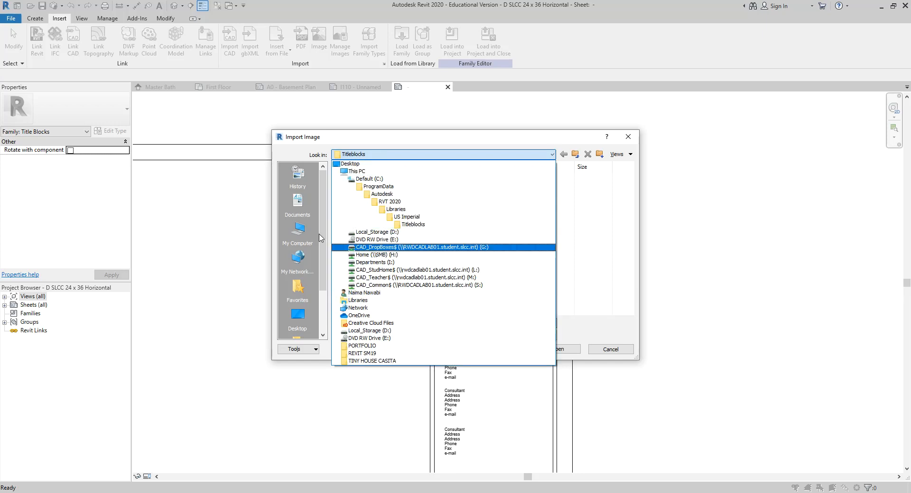
scroll(295, 244, "down", 2)
left_click(302, 261)
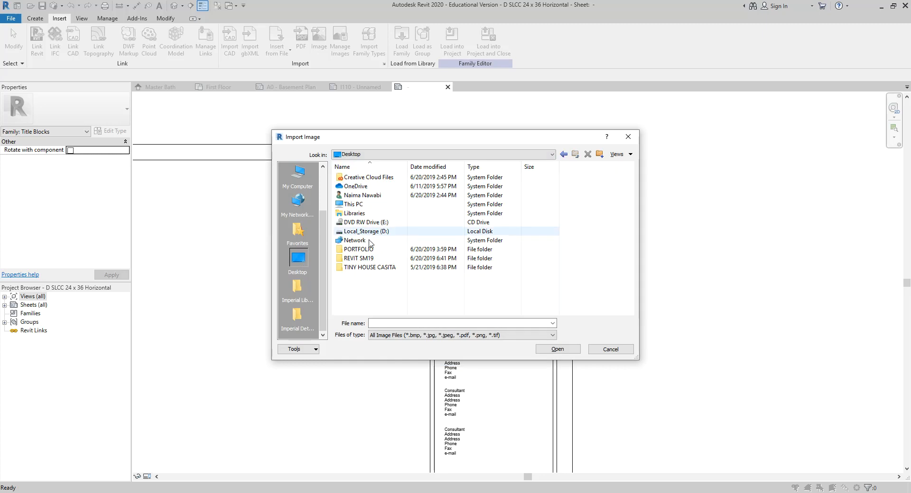
double_click(369, 260)
left_click(368, 205)
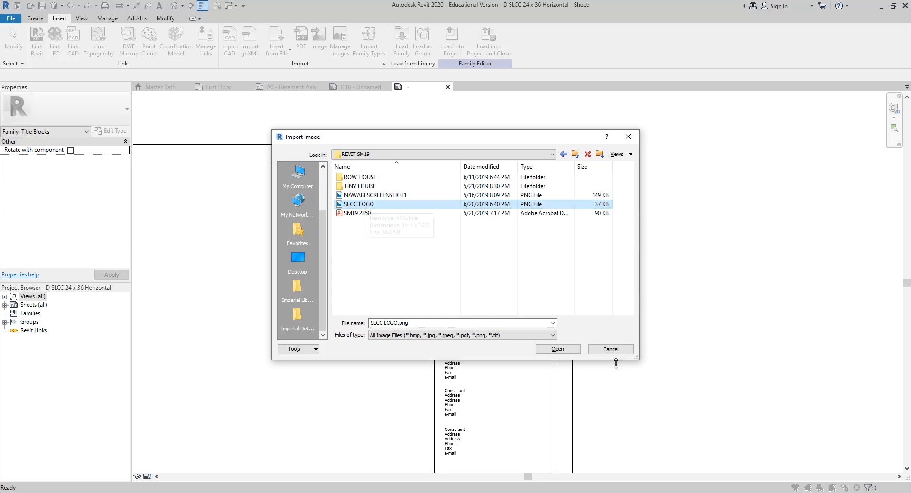
left_click(554, 349)
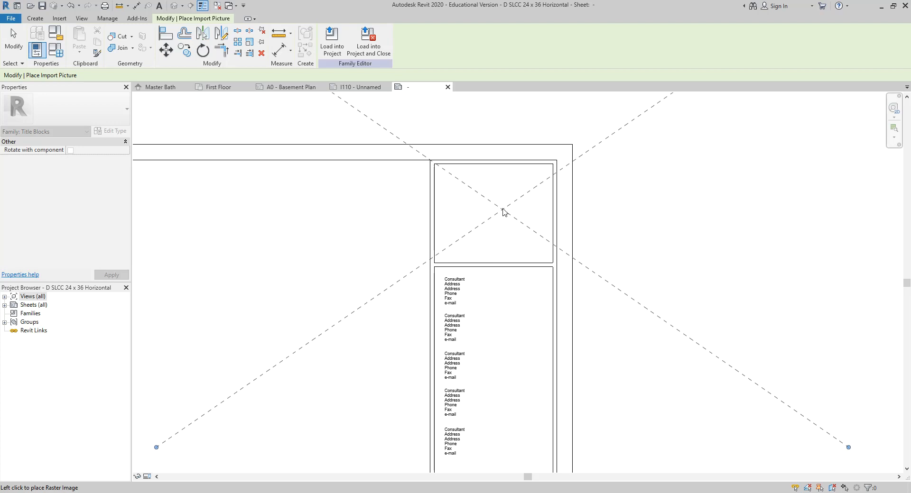
Step: Place the SLCC logo over the title strip and move its upper-left corner into the empty logo cell
scroll(500, 213, "down", 2)
scroll(500, 213, "down", 2)
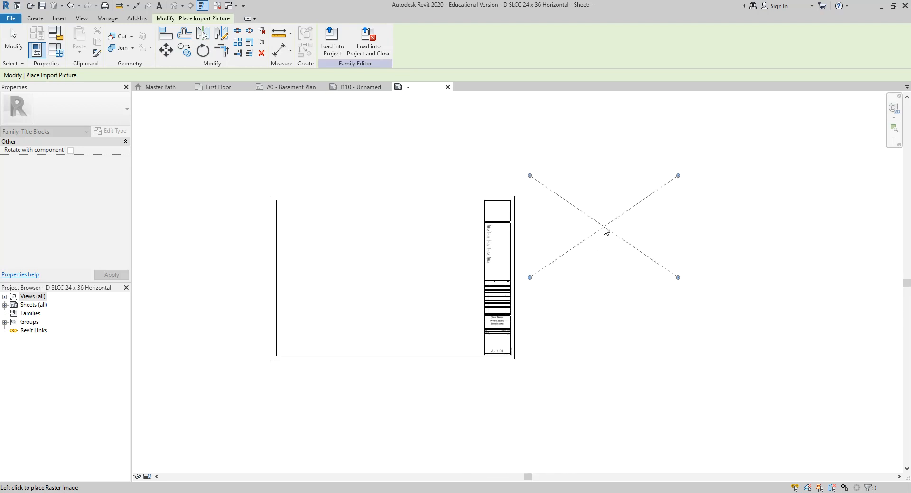
scroll(559, 197, "up", 3)
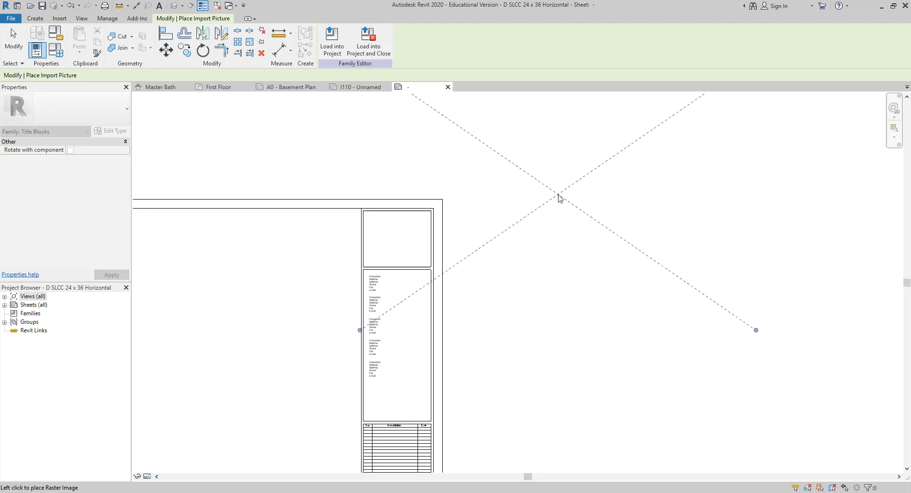
left_click(397, 244)
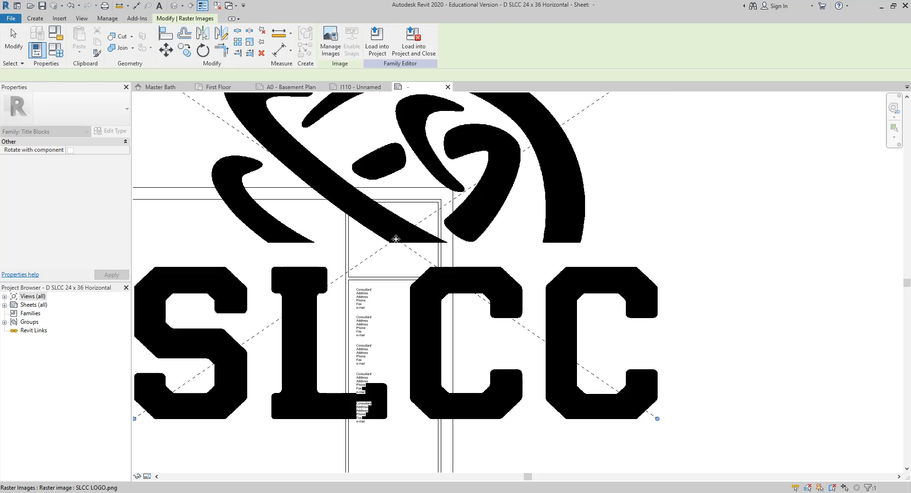
scroll(464, 315, "down", 3)
left_click_drag(322, 204, 399, 269)
scroll(414, 282, "up", 3)
scroll(394, 241, "down", 3)
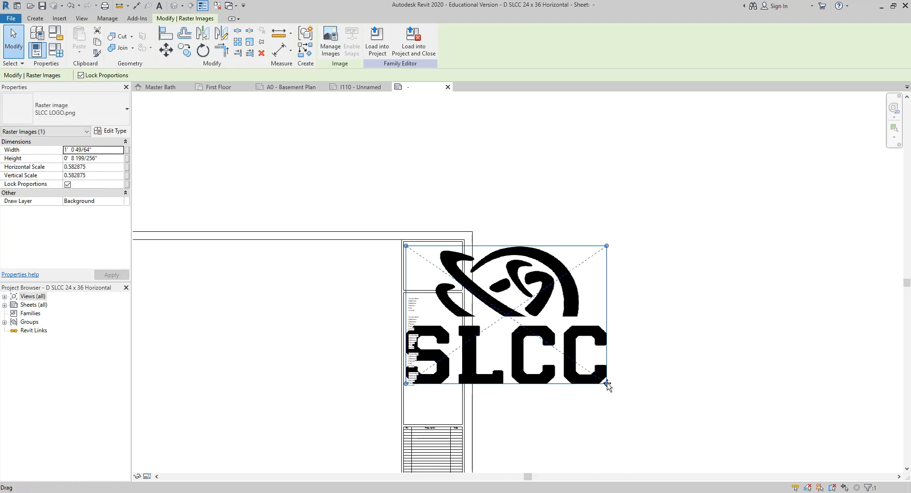
Step: Scale the SLCC logo down proportionally to about 3 15/32" wide and center it within the uppermost title strip cell
left_click_drag(607, 384, 473, 269)
scroll(472, 269, "up", 2)
scroll(478, 274, "up", 2)
left_click(525, 287)
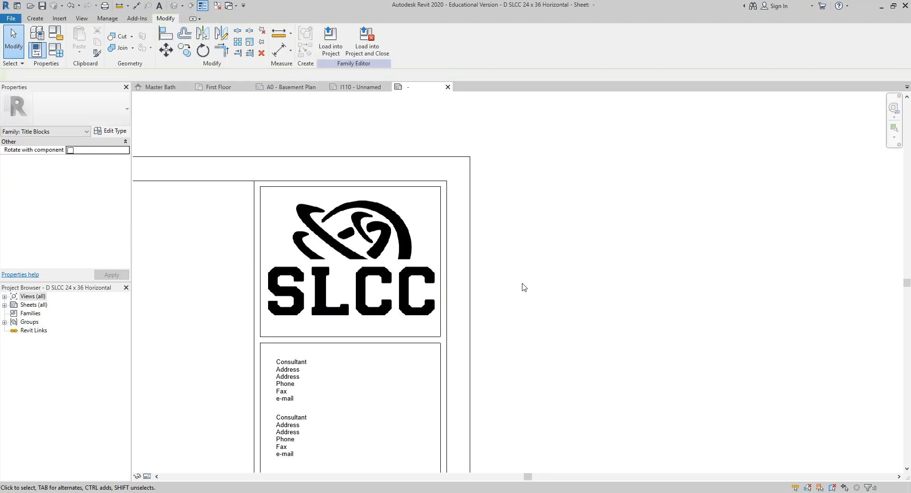
left_click(374, 261)
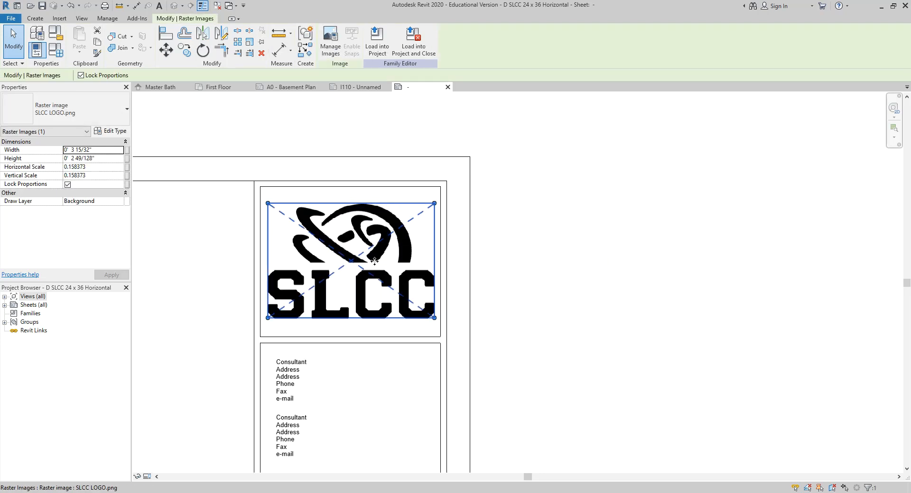
left_click(569, 267)
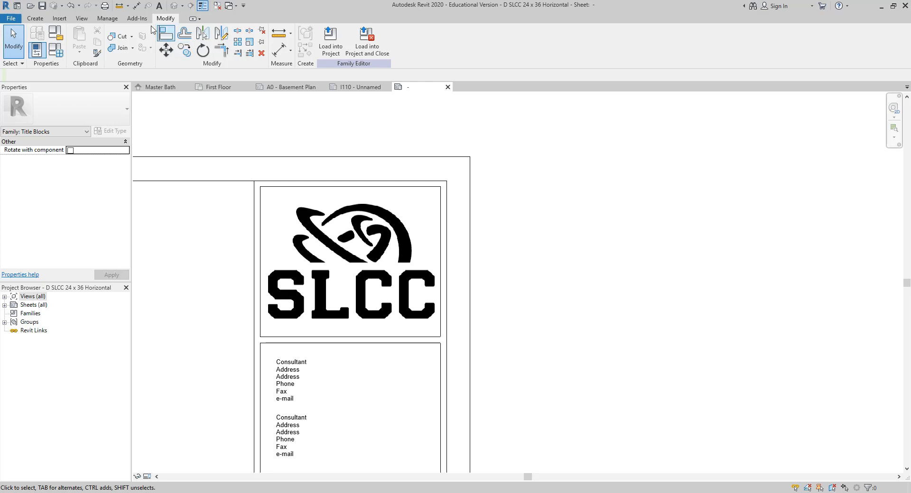
left_click(59, 19)
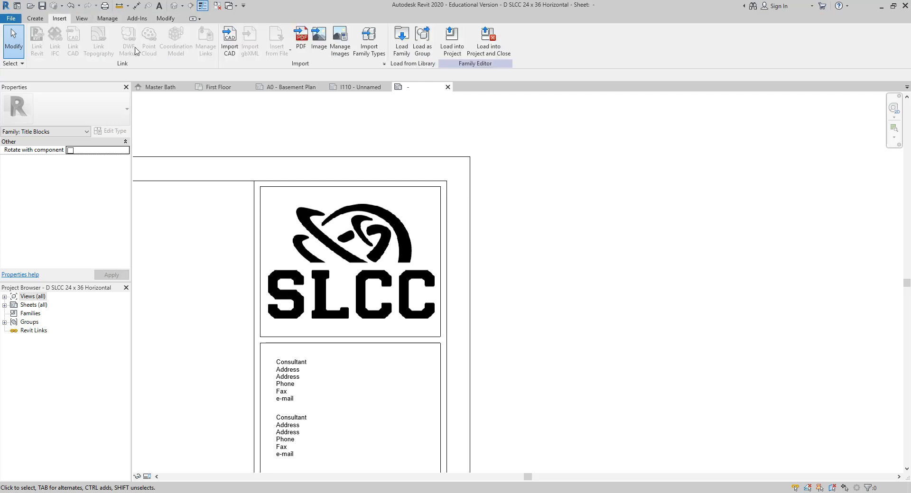
Step: Delete all the Consultant address text notes from the cell below the SLCC logo
left_click(319, 39)
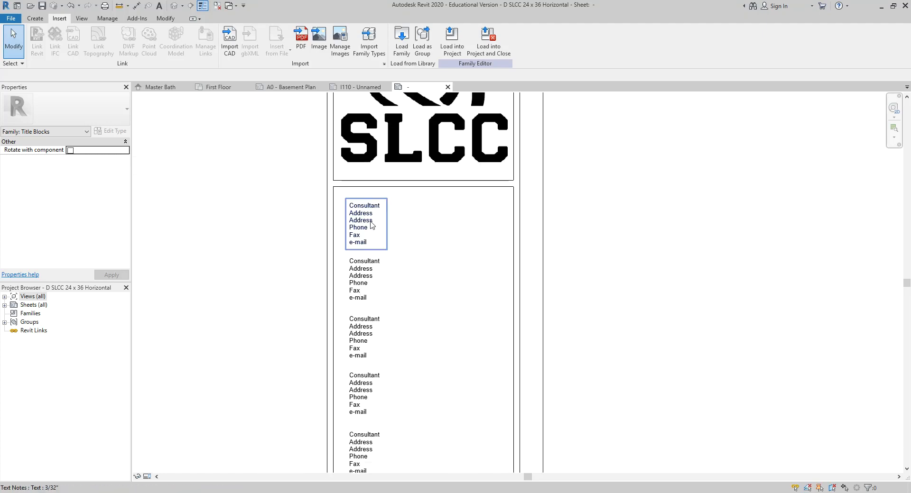
left_click(372, 226)
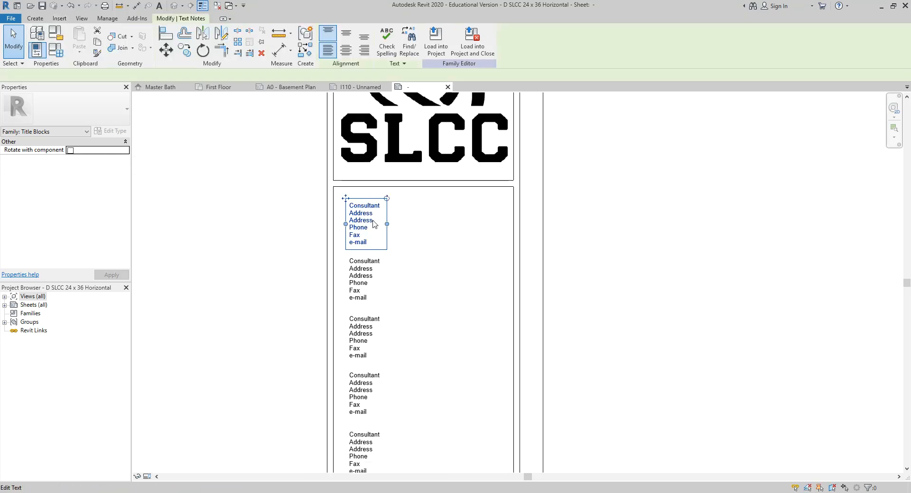
scroll(376, 272, "down", 2)
key("Delete")
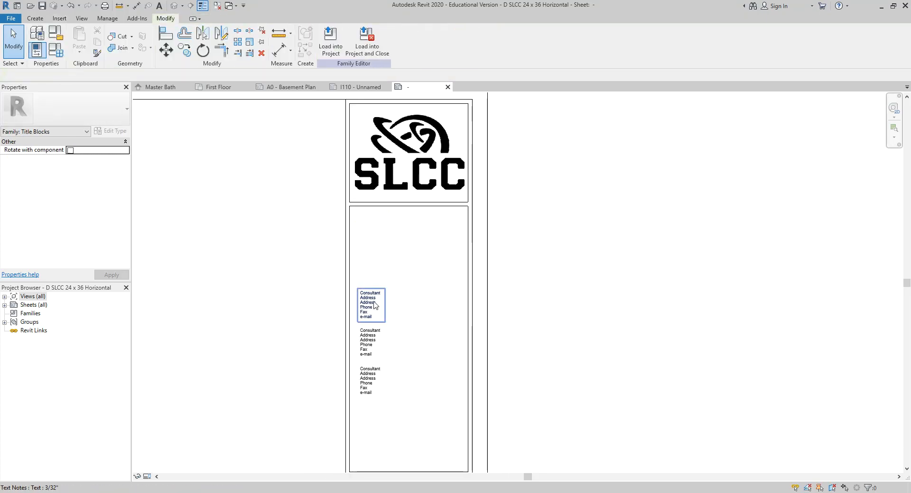
left_click(373, 304)
key("Delete")
left_click(372, 342)
key("Delete")
left_click(372, 379)
key("Delete")
scroll(439, 272, "down", 1)
middle_click_drag(438, 272, 454, 217)
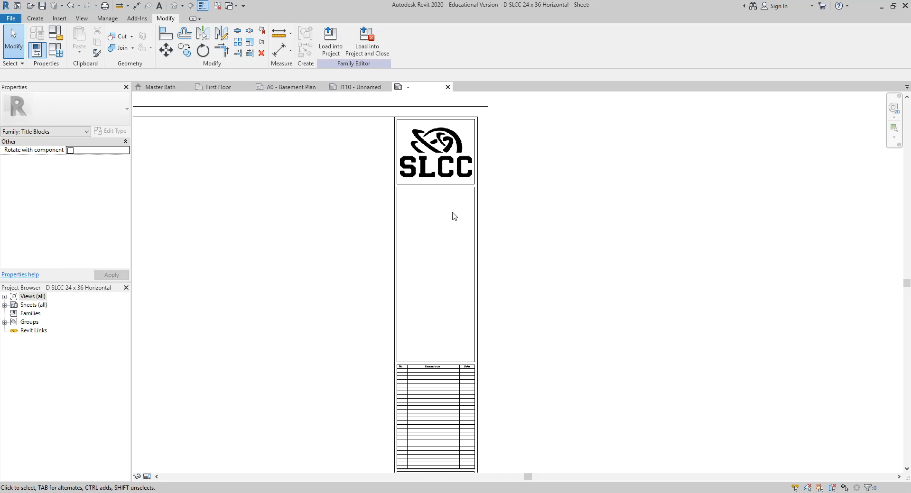
Step: Delete the revision schedule with the No., Description and Date columns from the title strip
scroll(439, 394, "up", 3)
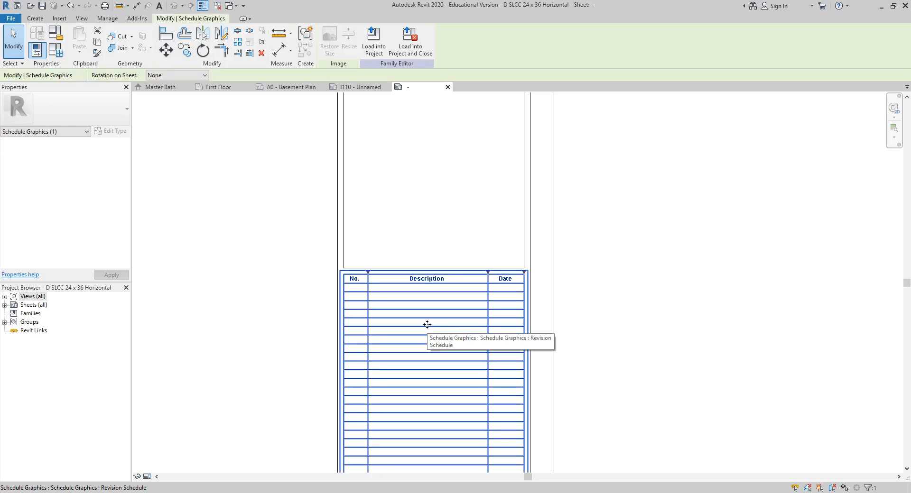
scroll(451, 306, "down", 2)
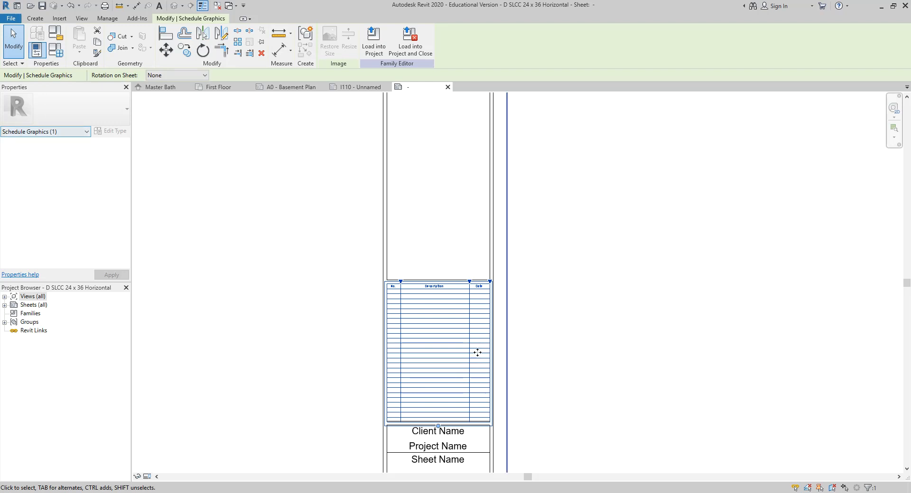
scroll(478, 356, "up", 2)
scroll(494, 283, "up", 2)
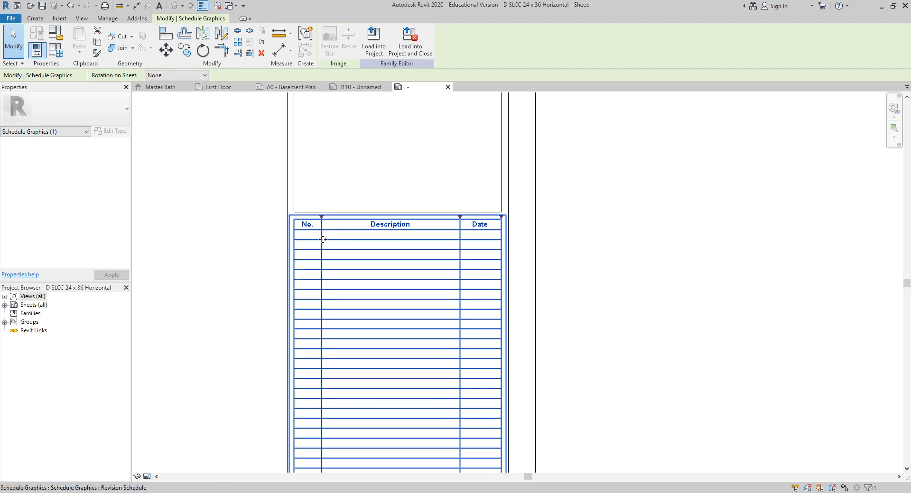
key("Delete")
Step: Delete the two horizontal lines separating the consultant and revision cells, plus both side lines of the revision cell
scroll(399, 233, "down", 3)
left_click_drag(402, 239, 372, 199)
scroll(372, 200, "up", 3)
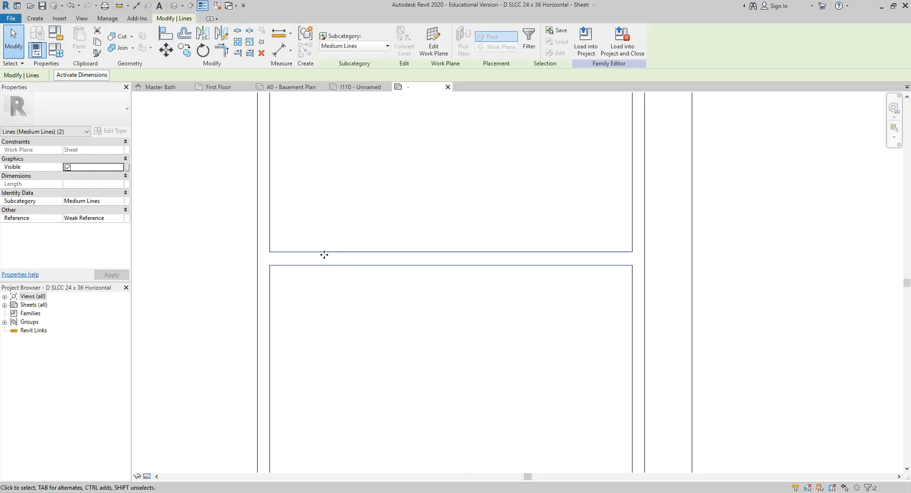
key("Delete")
left_click(271, 283)
key("Delete")
left_click(633, 284)
key("Delete")
Step: Join the consultant cell's side lines to the former revision cell's lower line with Trim/Extend to Corner, forming one tall cell
scroll(453, 310, "down", 3)
middle_click_drag(451, 315, 358, 239)
key("t")
key("r")
left_click(323, 369)
left_click(279, 146)
left_click(434, 151)
left_click(401, 369)
scroll(474, 357, "down", 3)
key("Escape")
scroll(442, 404, "up", 3)
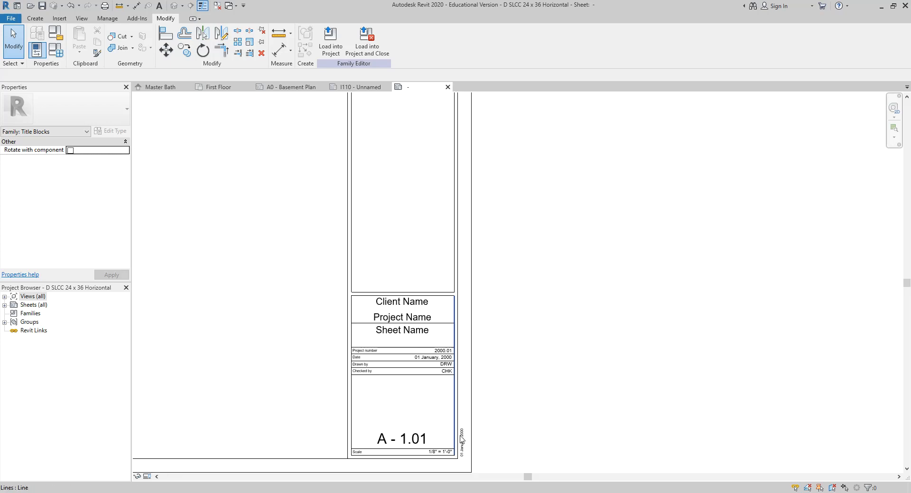
Step: Move the client, project and sheet name block with its project data rows down to just above the sheet number A - 1.01
scroll(537, 307, "down", 3)
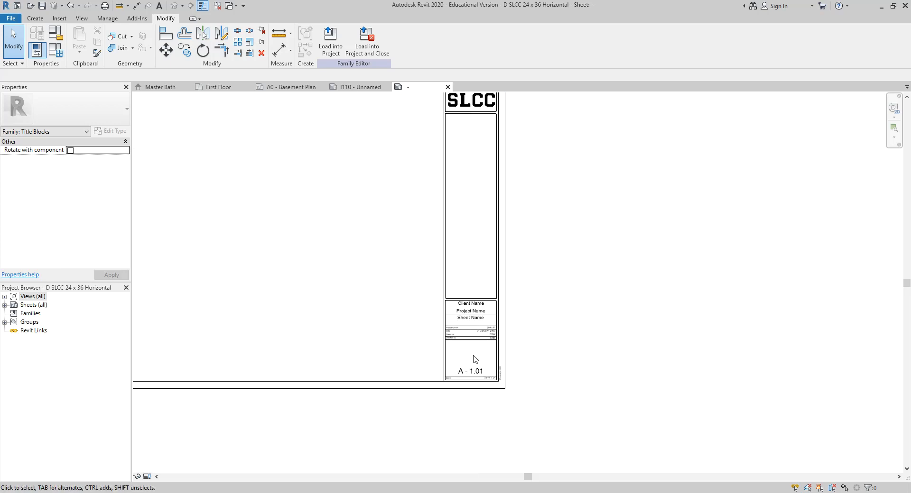
scroll(473, 356, "up", 3)
left_click_drag(382, 219, 600, 359)
scroll(490, 254, "up", 2)
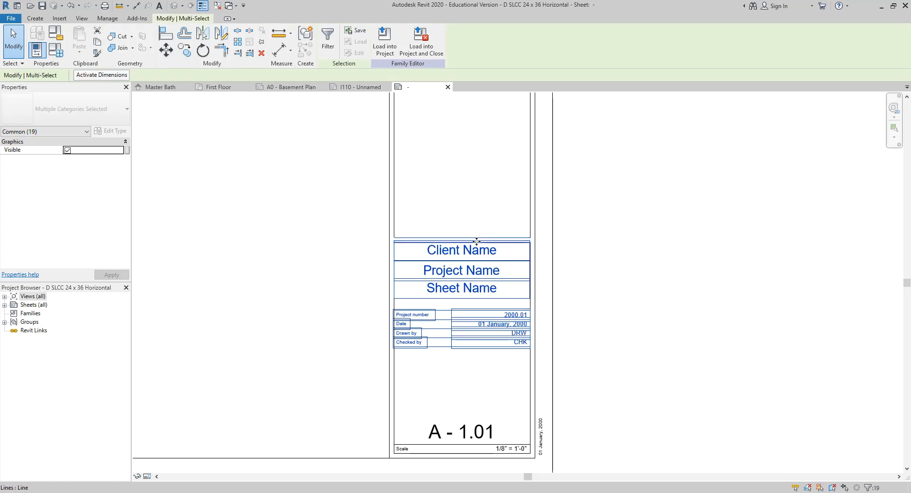
left_click_drag(477, 246, 481, 312)
left_click(597, 280)
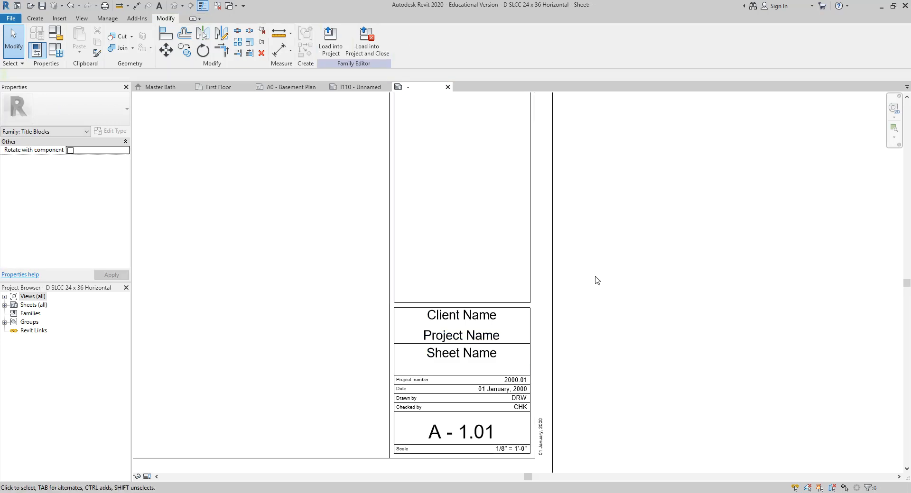
scroll(627, 309, "down", 3)
middle_click_drag(564, 215, 571, 285)
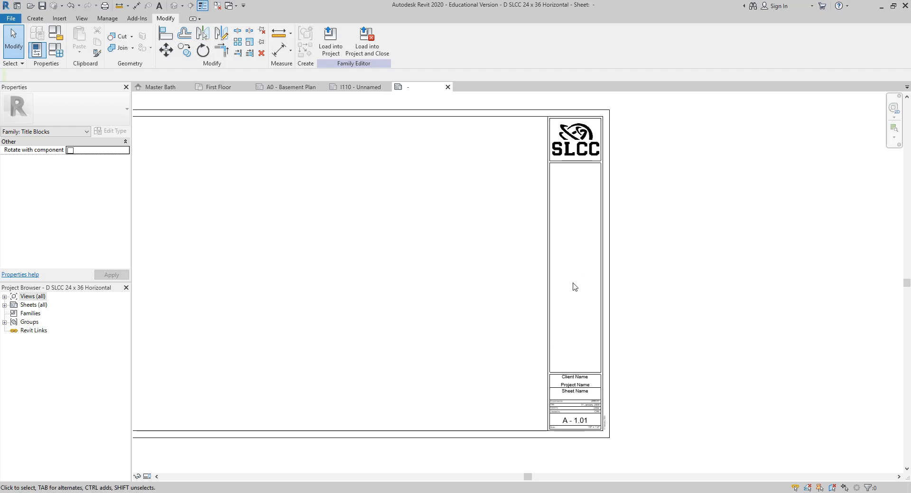
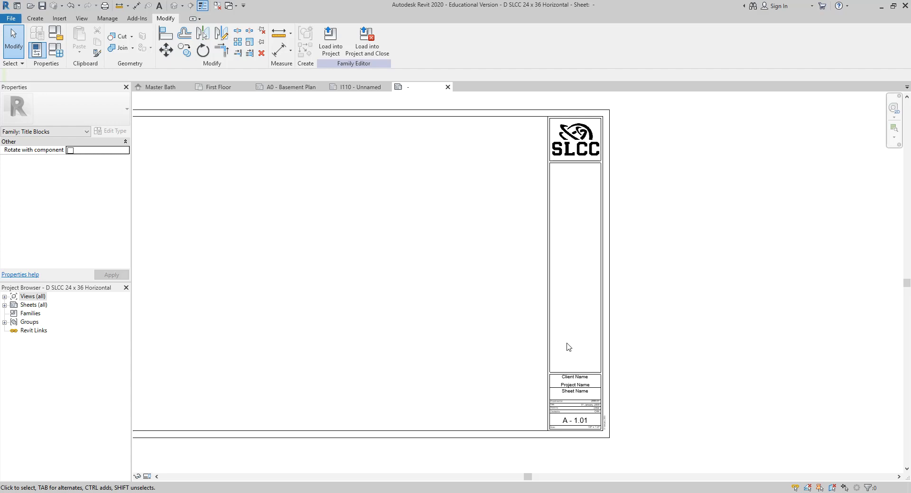
Step: Examine the label types and properties of the client name, vertical date, sheet number and scale fields, and the available label and text tools
middle_click_drag(569, 347, 581, 279)
scroll(593, 331, "up", 3)
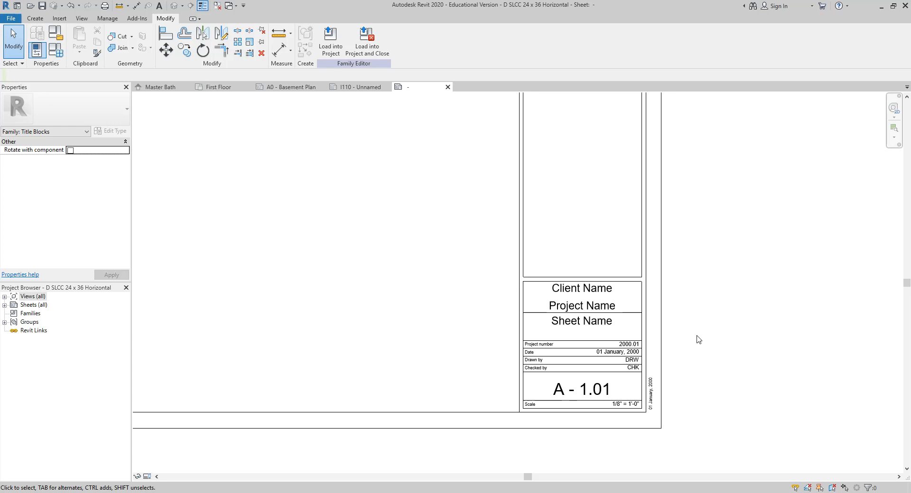
scroll(627, 354, "up", 3)
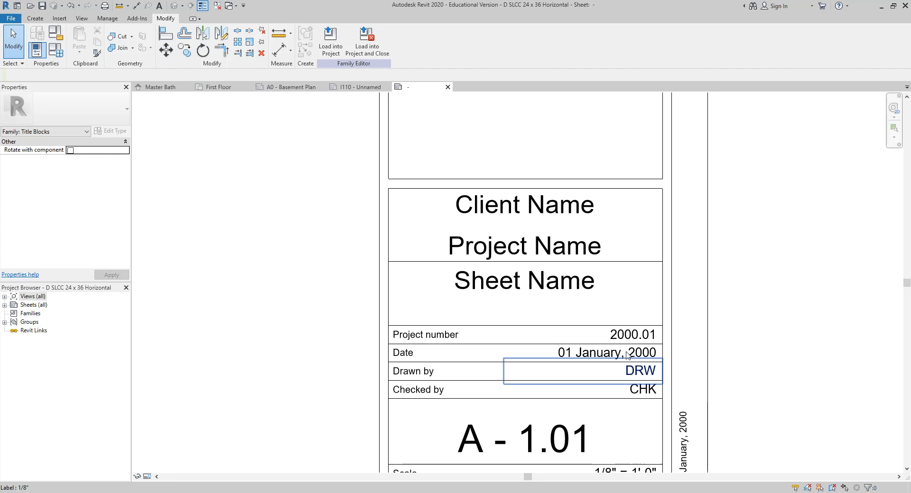
left_click(57, 20)
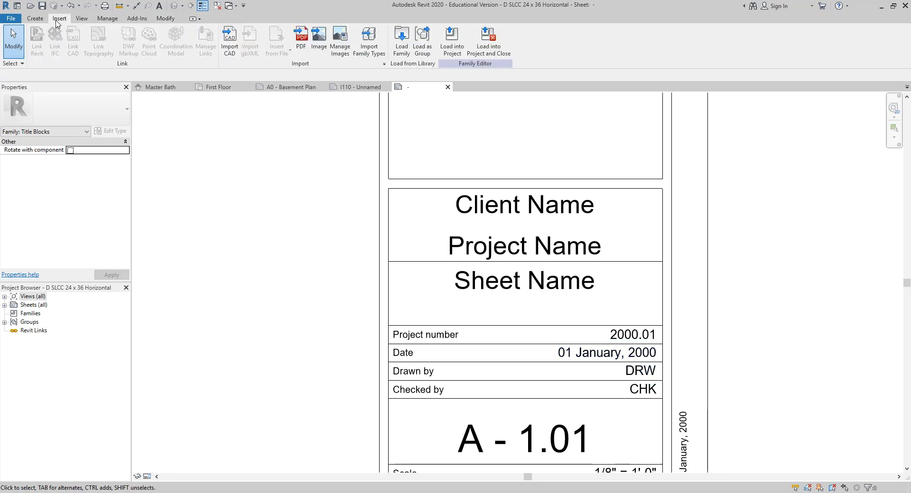
left_click(41, 21)
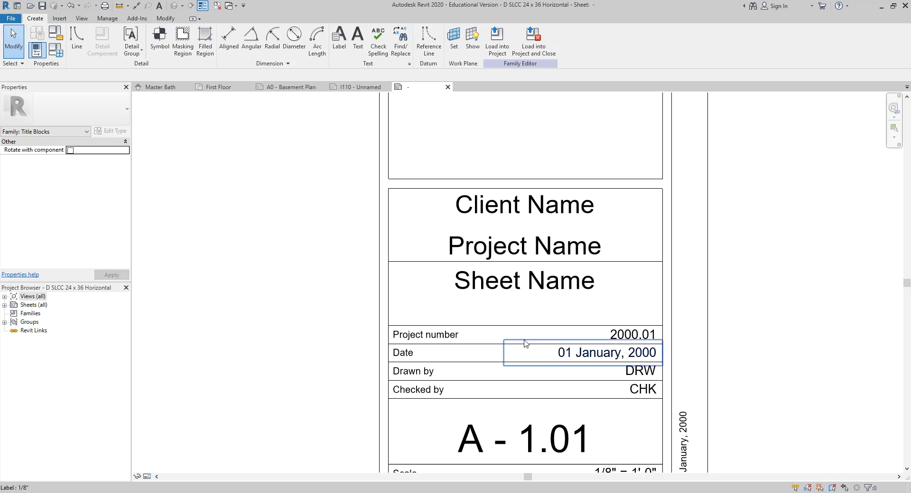
middle_click_drag(271, 189, 167, 164)
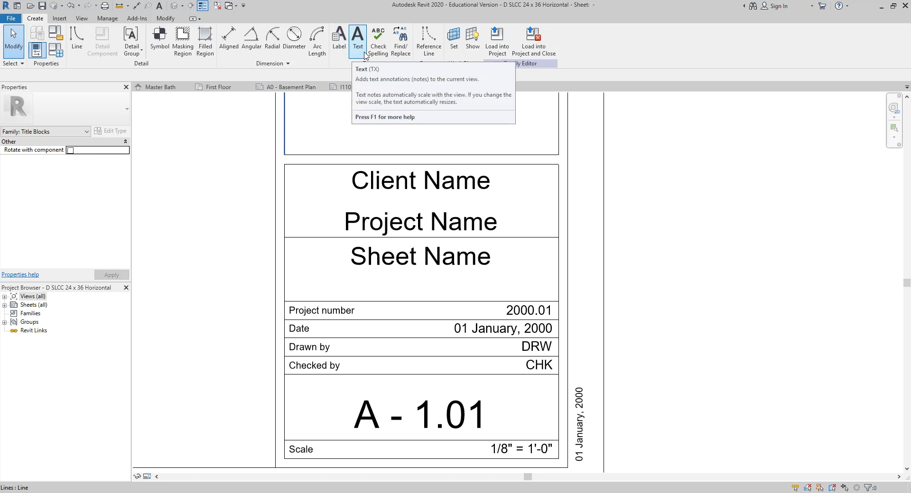
left_click(396, 188)
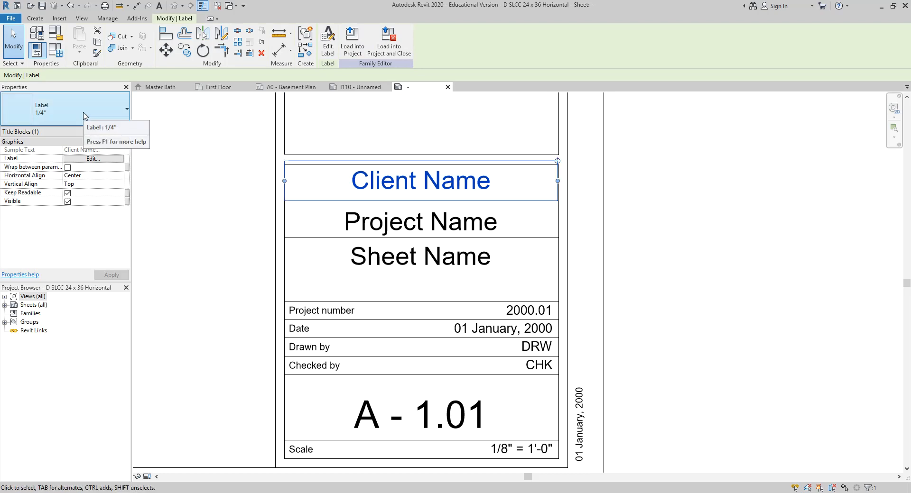
middle_click_drag(643, 361, 627, 255)
left_click(556, 308)
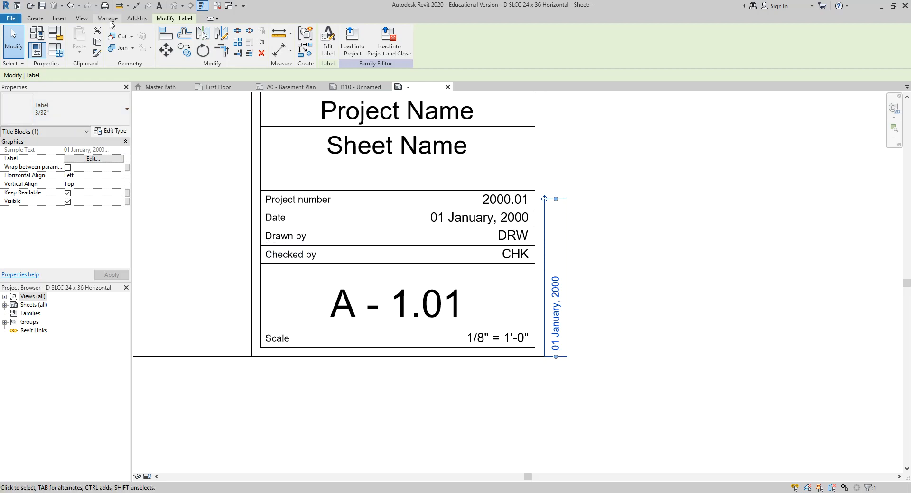
left_click(341, 304)
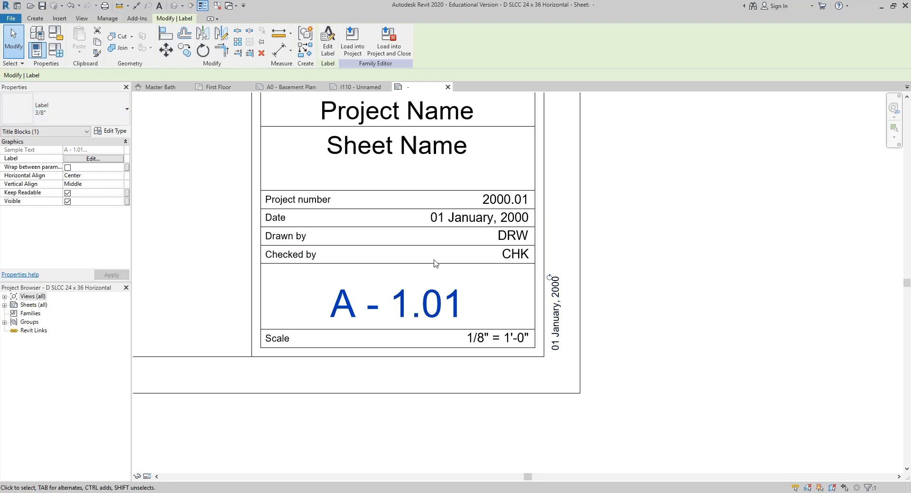
scroll(434, 260, "down", 1)
scroll(469, 329, "up", 2)
left_click(470, 318)
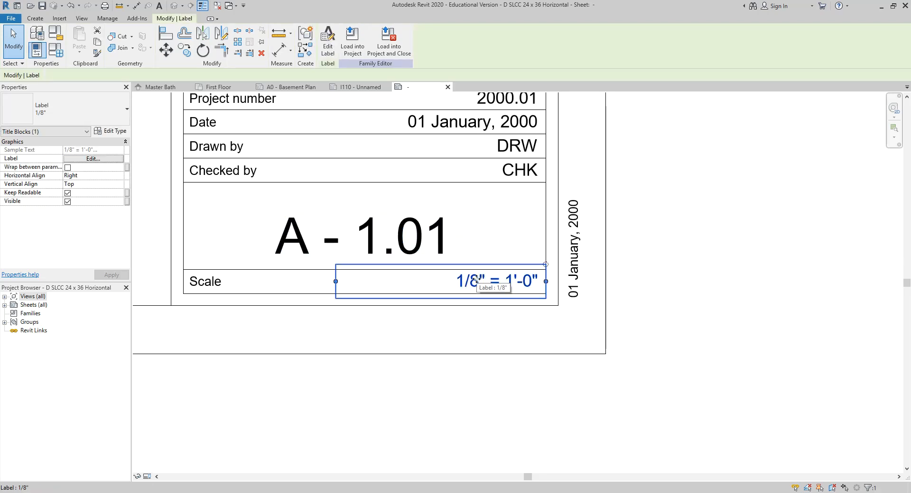
left_click(665, 327)
scroll(664, 328, "down", 1)
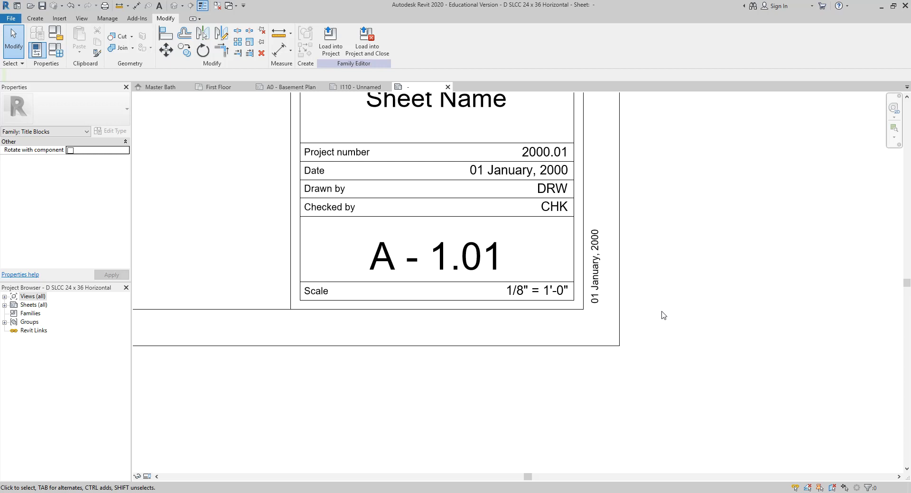
left_click(513, 292)
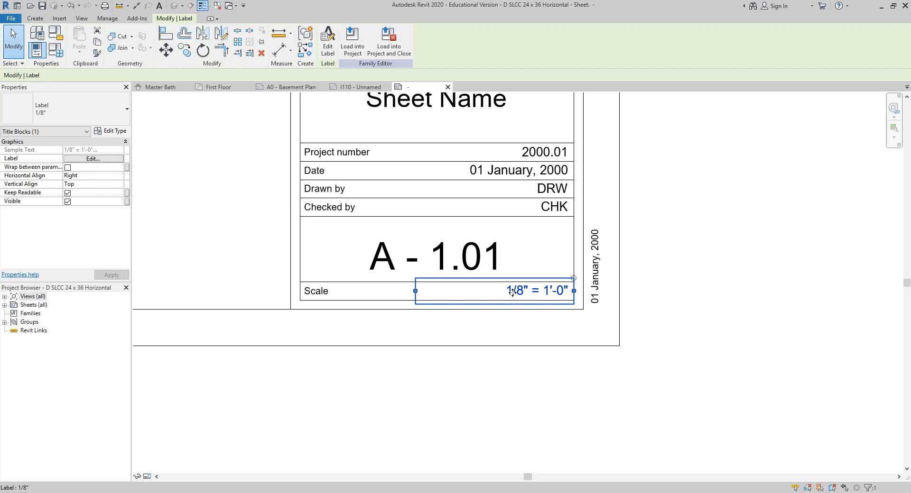
left_click(656, 238)
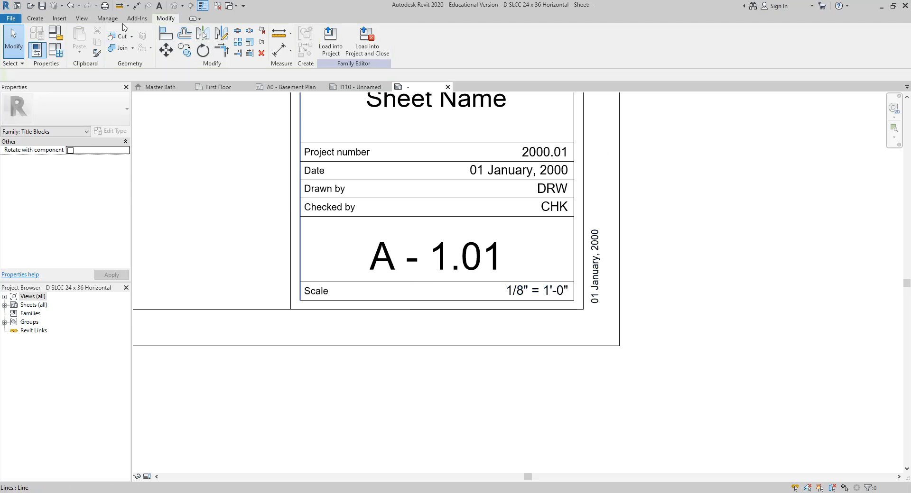
left_click(39, 19)
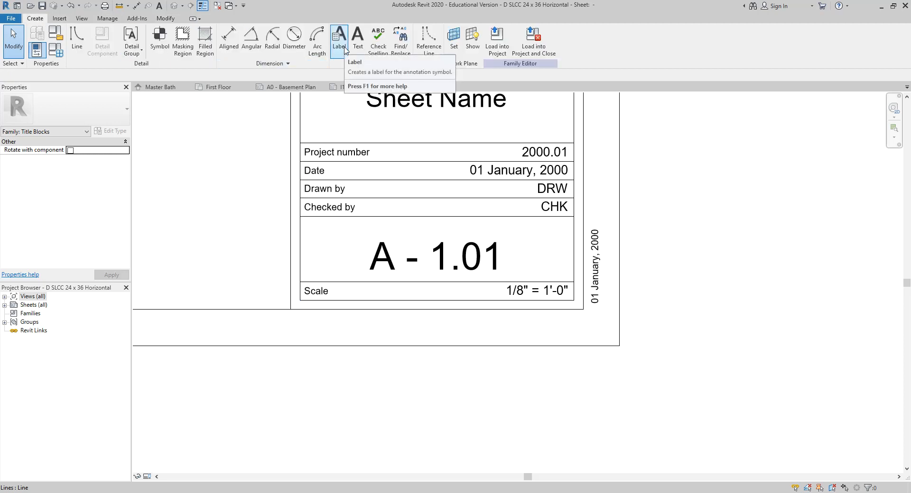
Step: Delete the 1/8" = 1'-0" scale value label from the Scale row, keeping the Scale caption
scroll(543, 290, "up", 1)
left_click(541, 292)
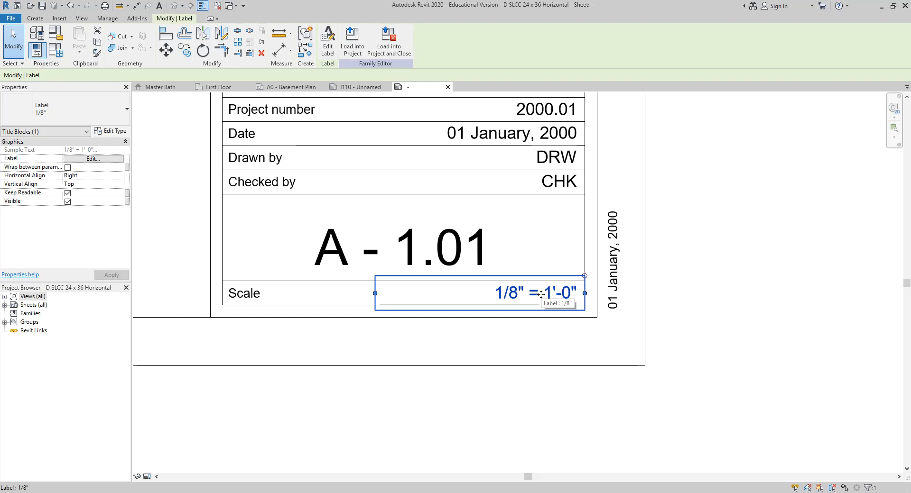
key("Delete")
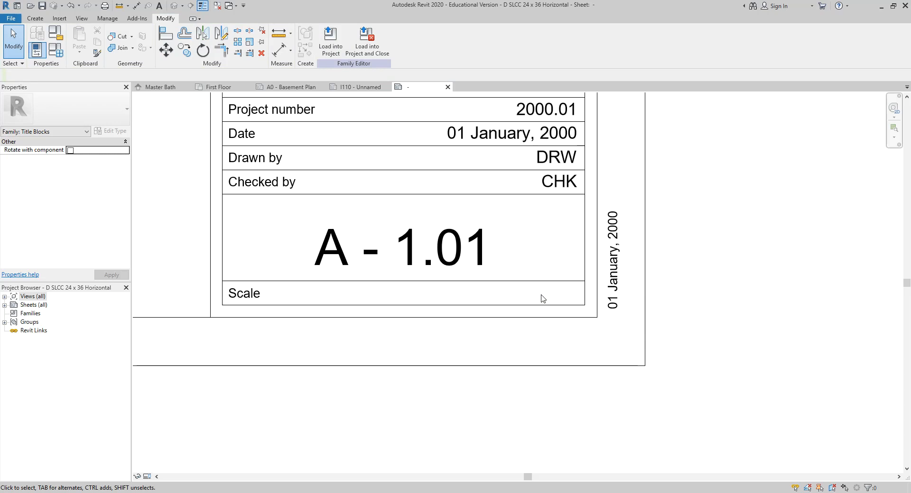
left_click(252, 297)
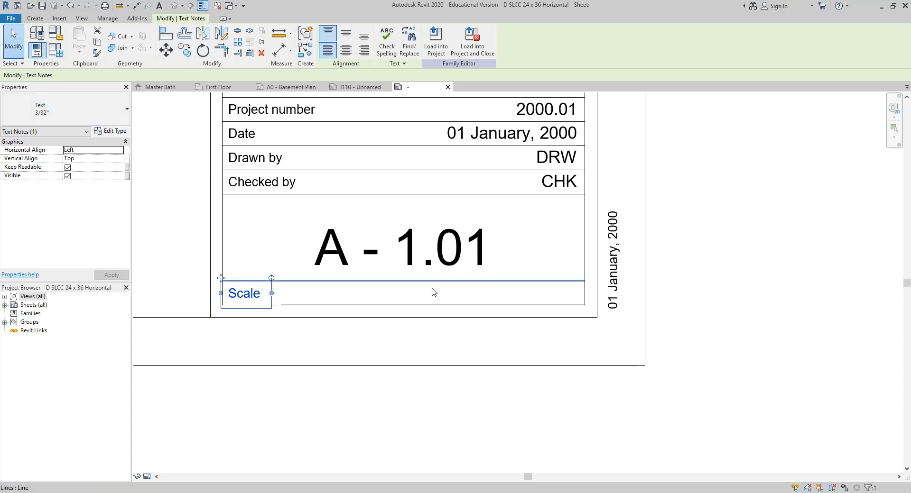
left_click(422, 293)
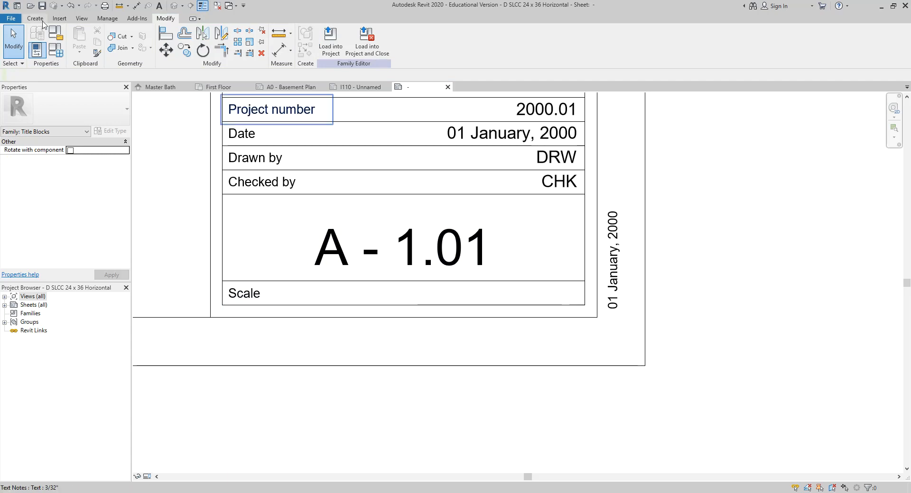
Step: Place a new label of type 1/8" containing the Scale parameter at the Scale row below the sheet number
left_click(39, 21)
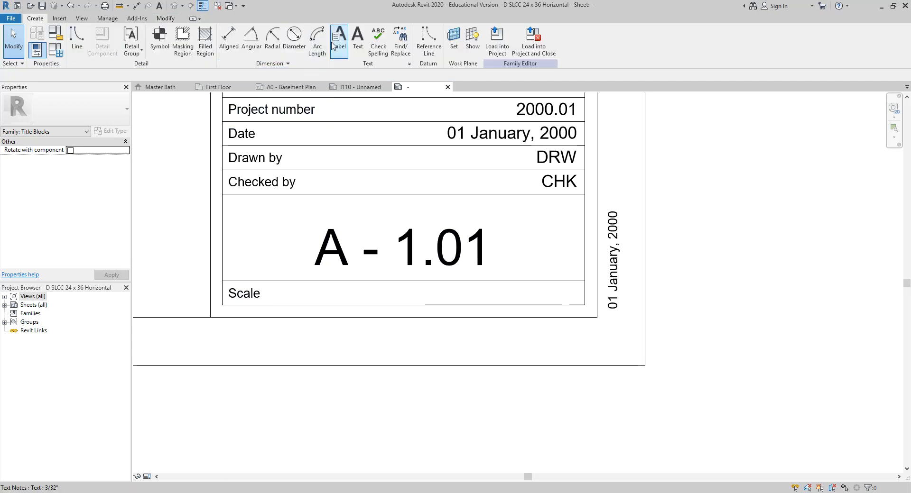
left_click(339, 43)
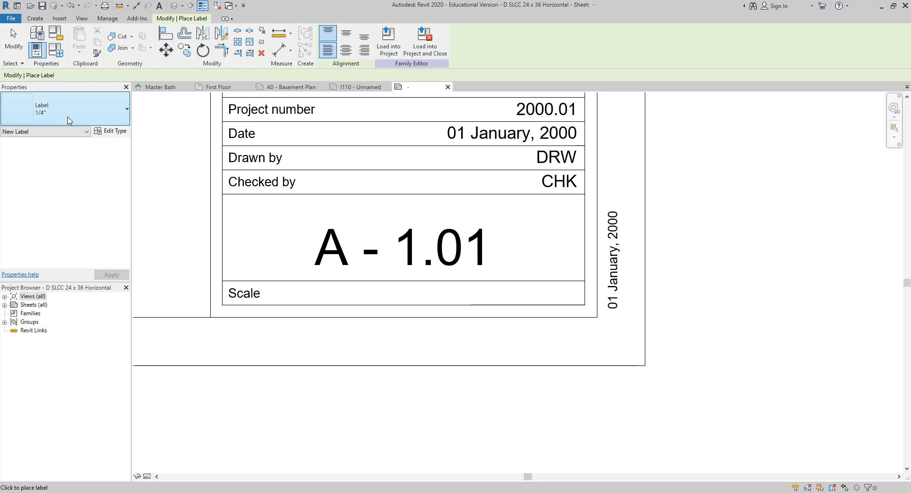
left_click(67, 118)
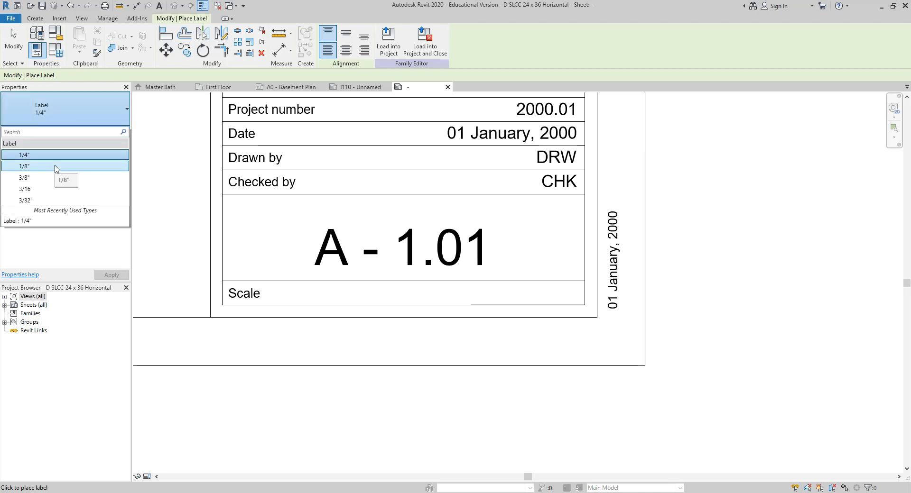
left_click(56, 167)
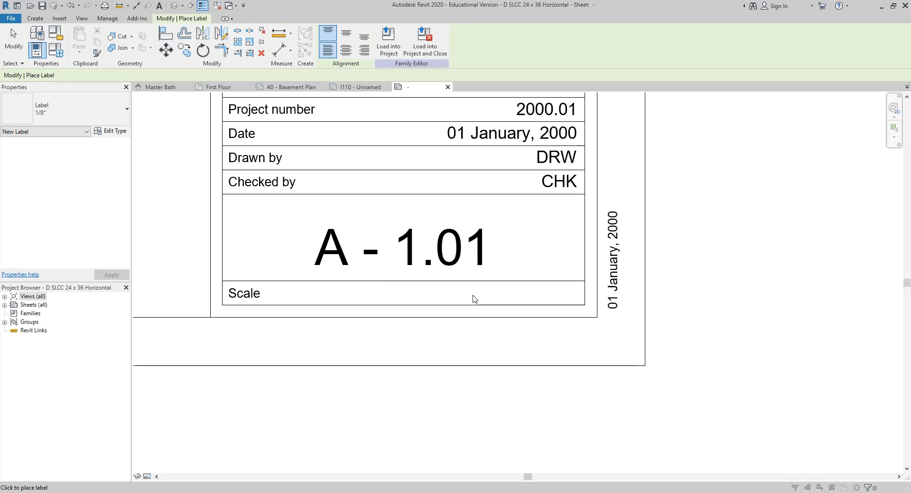
left_click(474, 300)
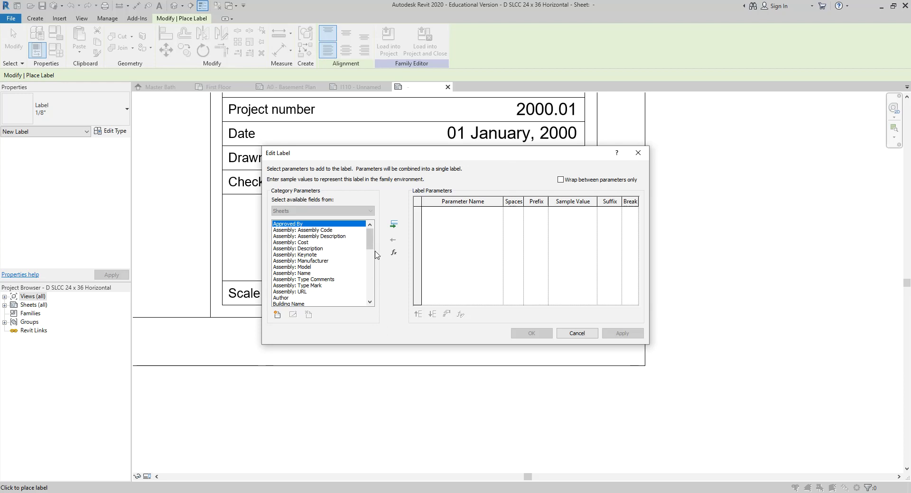
scroll(298, 245, "down", 2)
scroll(298, 245, "down", 8)
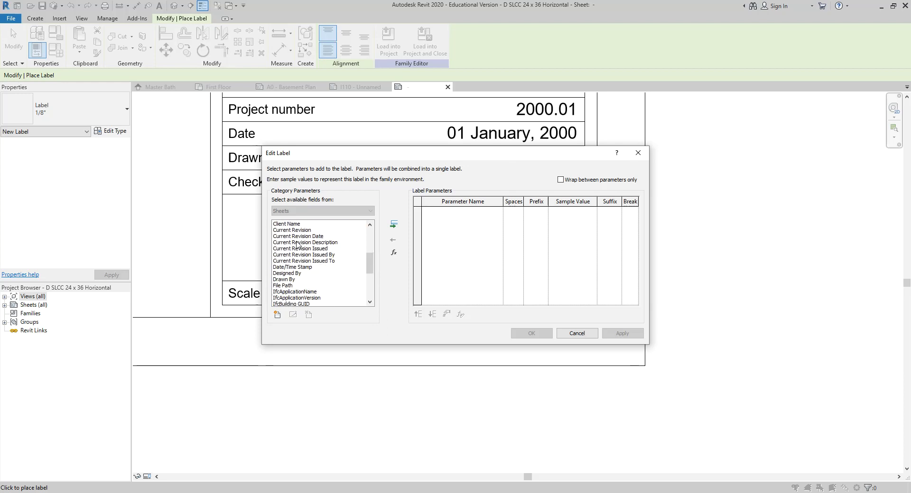
scroll(298, 245, "down", 1)
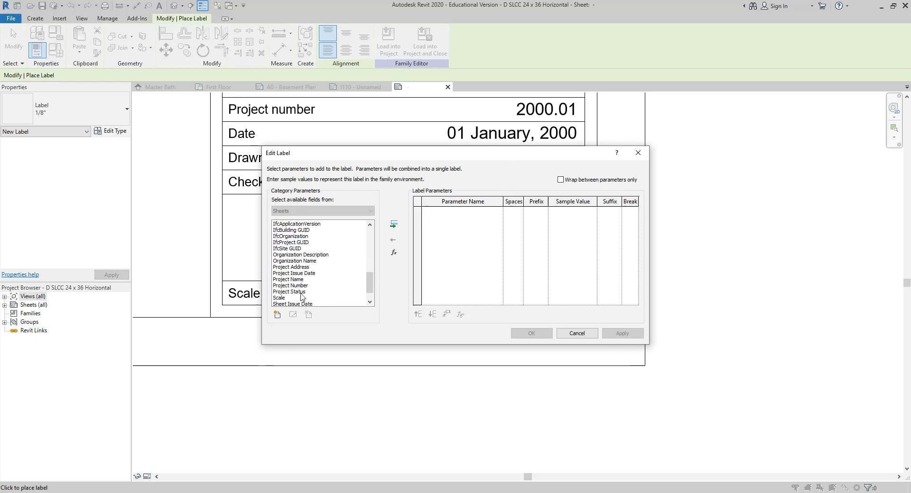
left_click(303, 286)
scroll(296, 300, "down", 1)
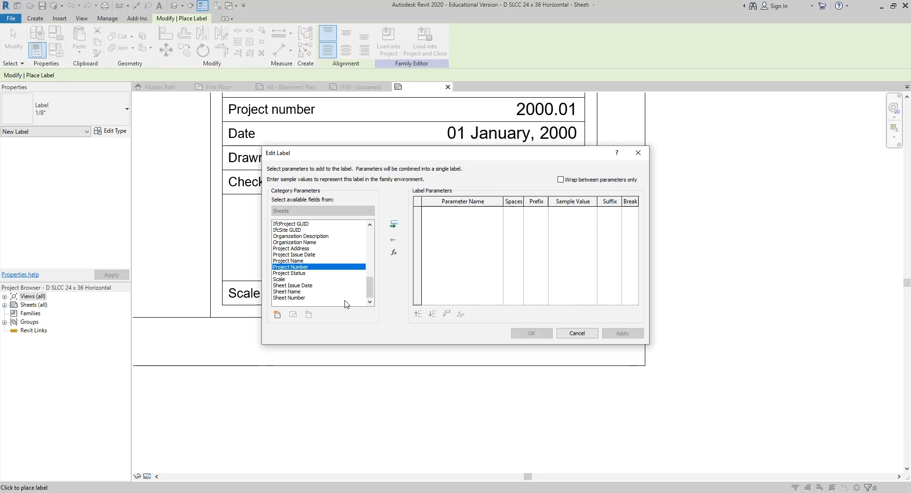
left_click(304, 281)
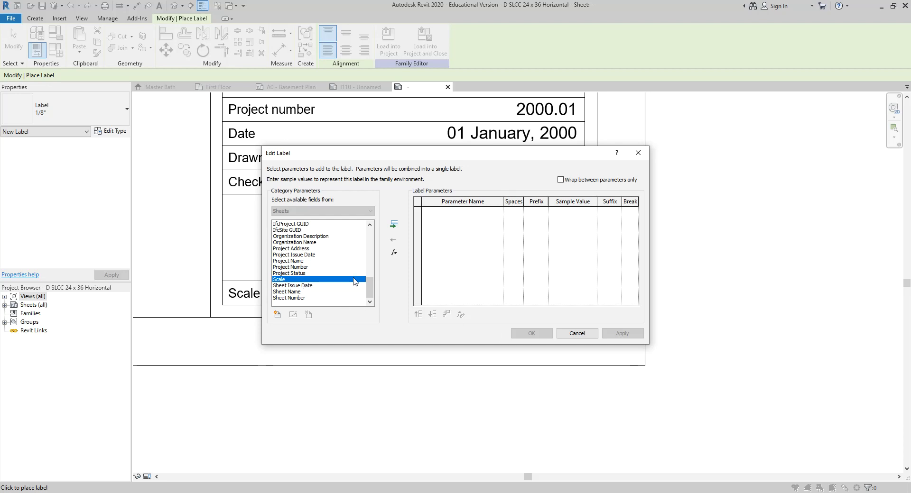
left_click(394, 225)
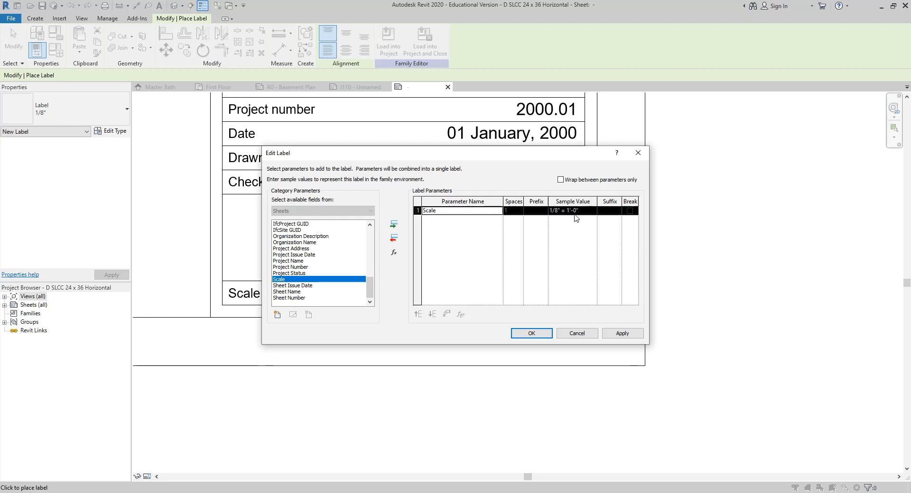
left_click(530, 334)
scroll(514, 306, "up", 3)
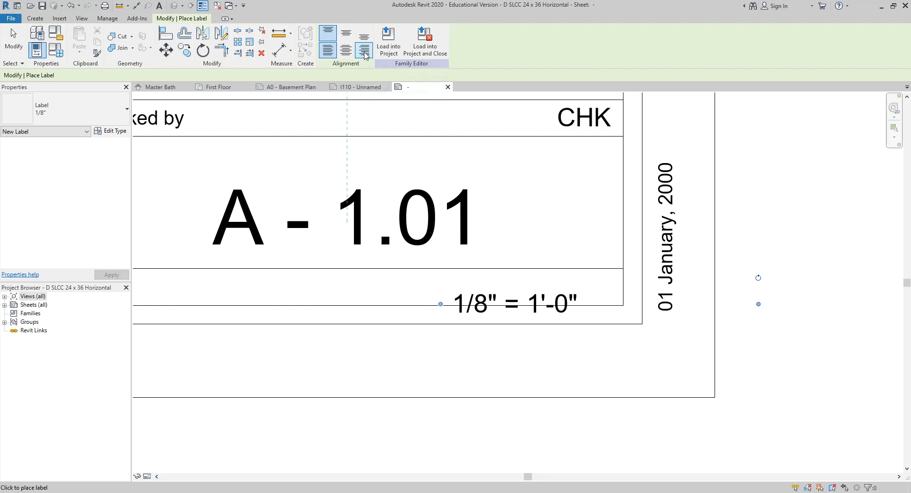
left_click(365, 51)
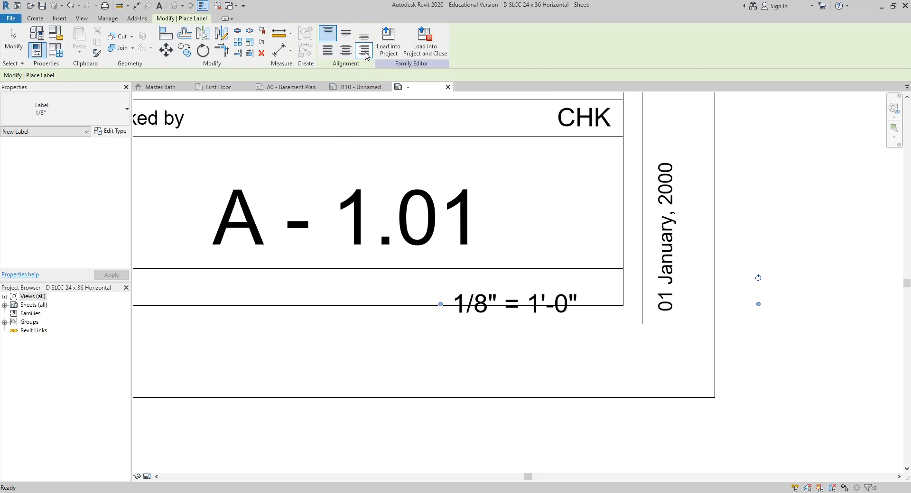
left_click(564, 302)
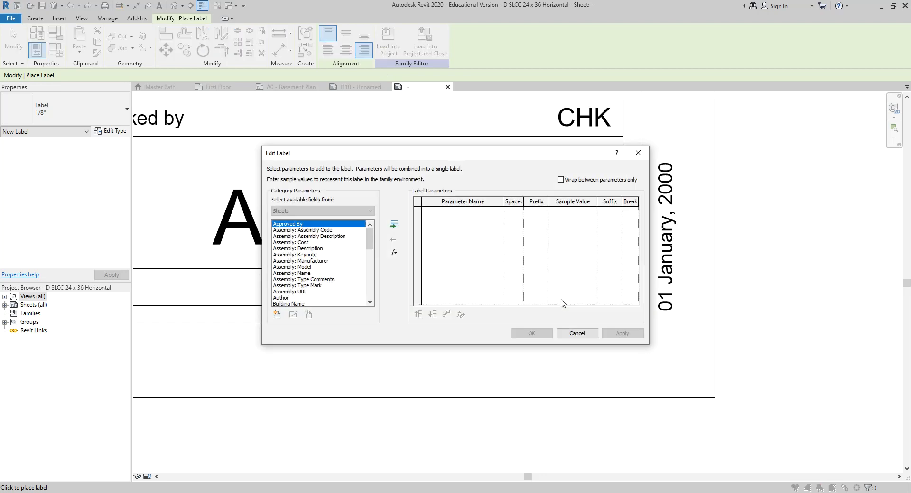
left_click(569, 335)
Step: Move the new scale value label into the Scale row, with its box ending at the row's outer border
left_click(541, 299)
left_click_drag(541, 299, 401, 284)
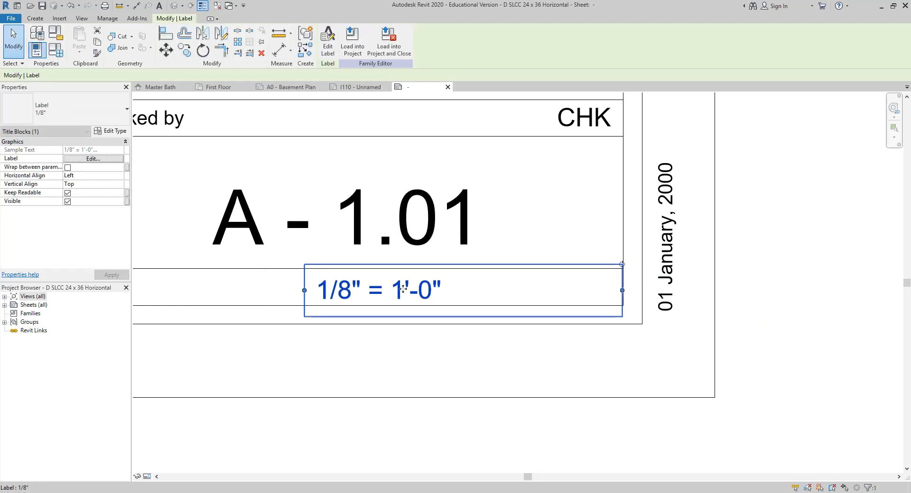
left_click(328, 39)
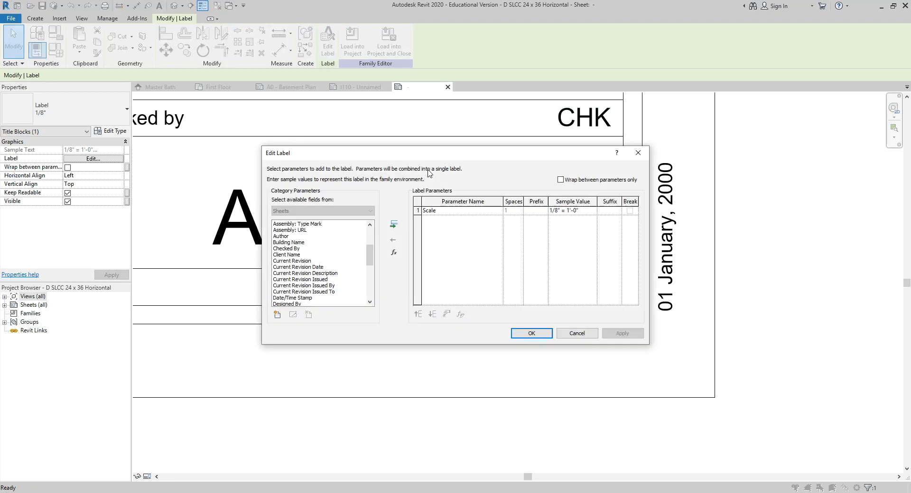
key("Escape")
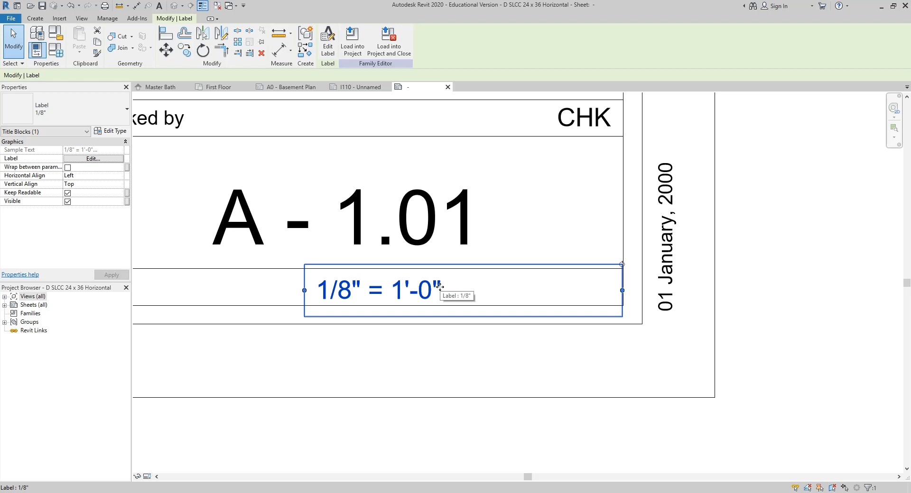
left_click(59, 18)
left_click(82, 19)
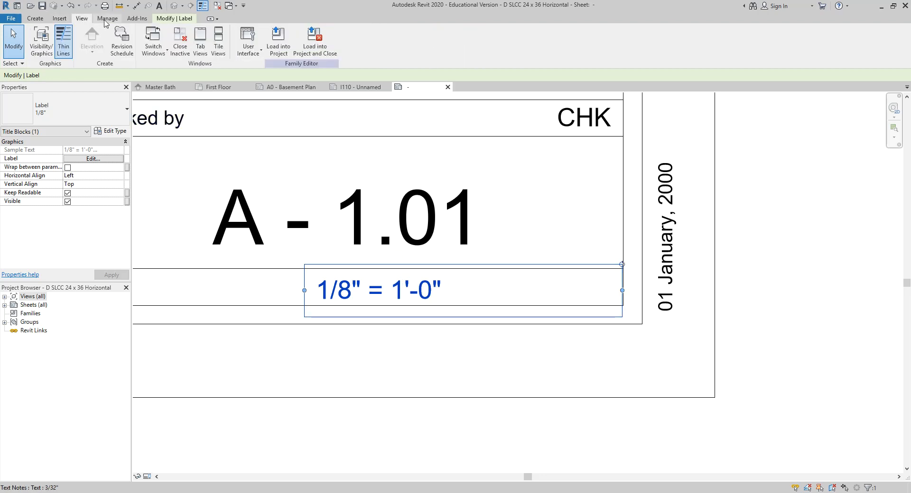
left_click(116, 19)
left_click(130, 19)
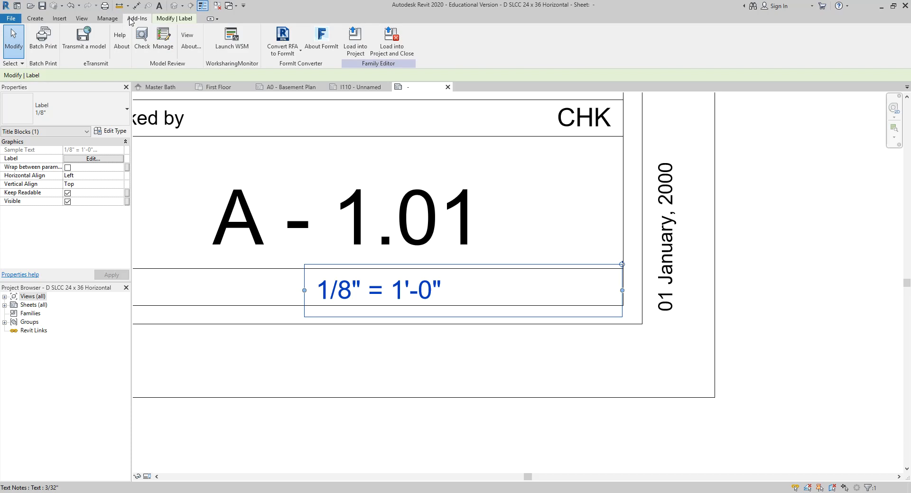
left_click(36, 19)
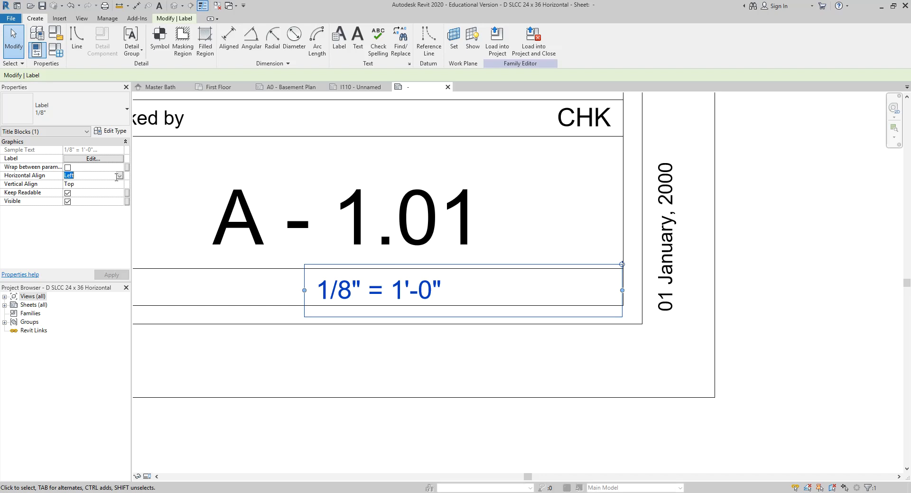
Step: Set the scale value label's horizontal alignment to Right and nudge it up to centre it in the Scale row
left_click(107, 176)
left_click(97, 198)
left_click(113, 275)
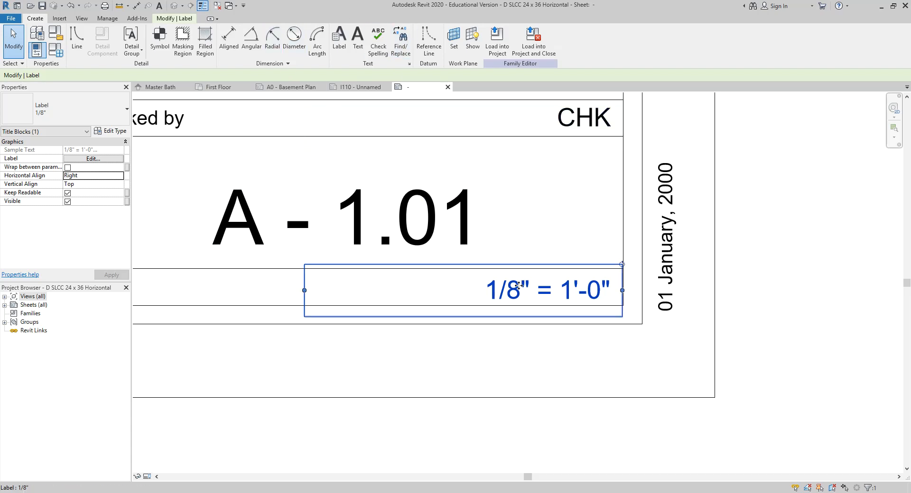
key("Up")
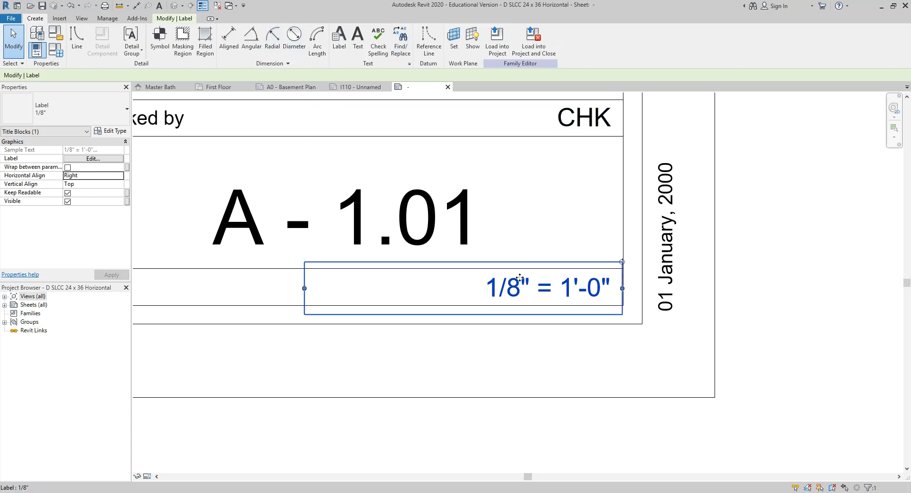
key("Up")
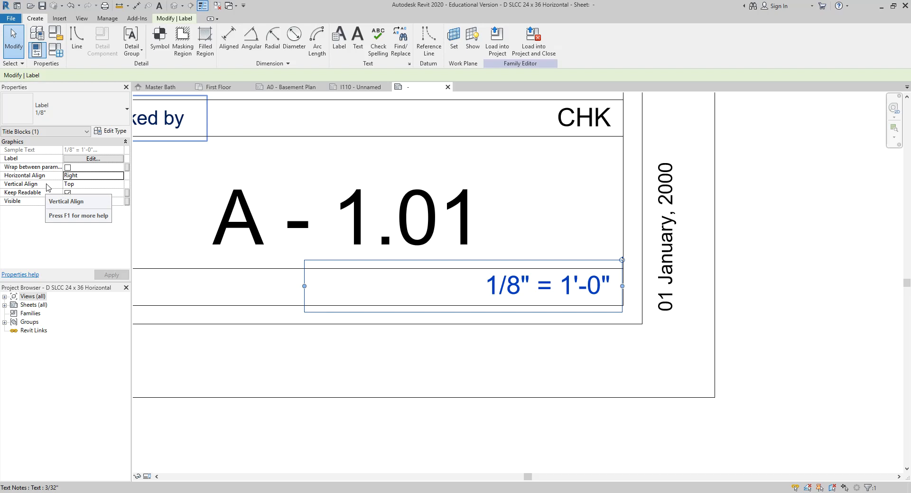
left_click(375, 430)
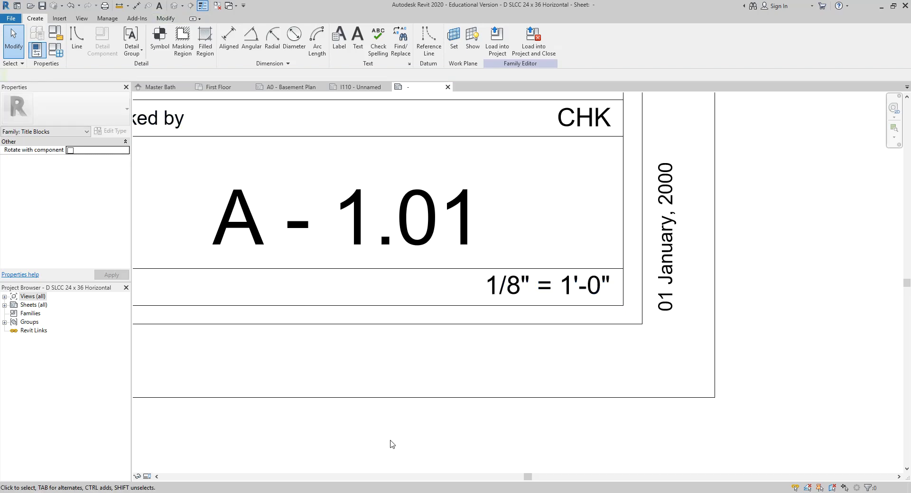
Step: Examine the whole titleblock layout, including the logo, title strip and completed project data rows
scroll(395, 436, "down", 3)
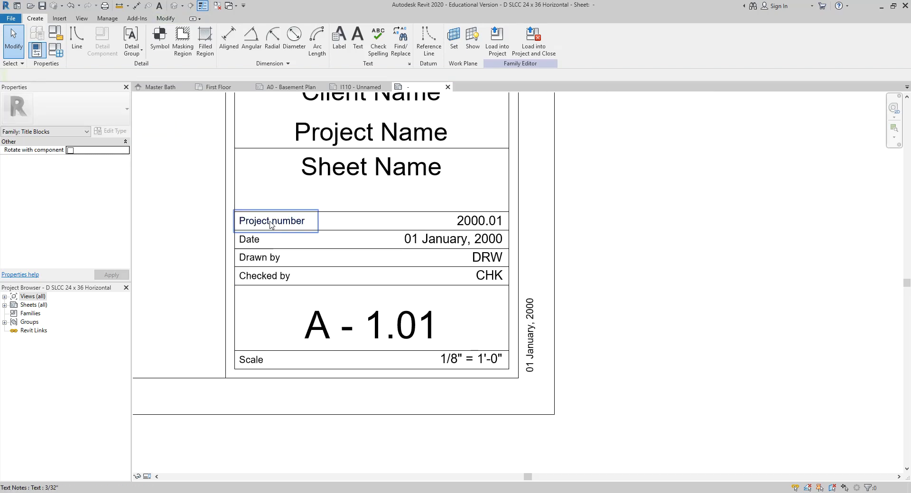
scroll(621, 266, "down", 5)
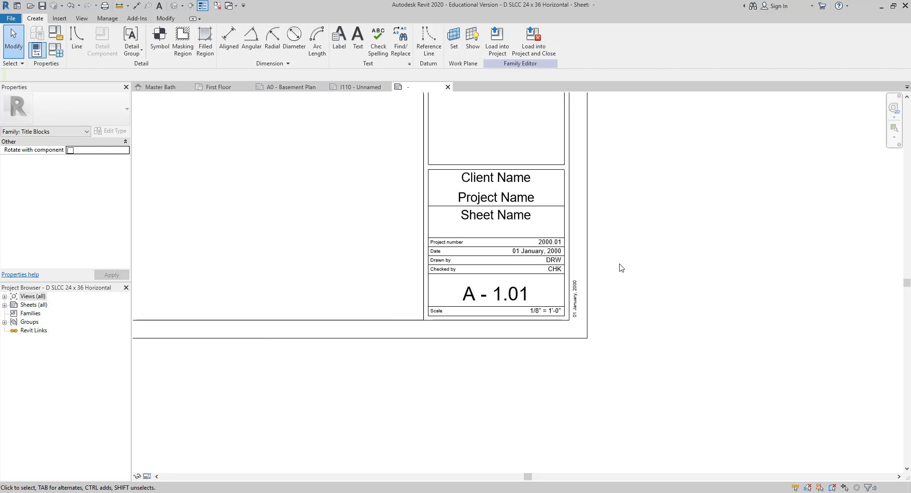
middle_click_drag(620, 258, 592, 286)
scroll(550, 332, "up", 4)
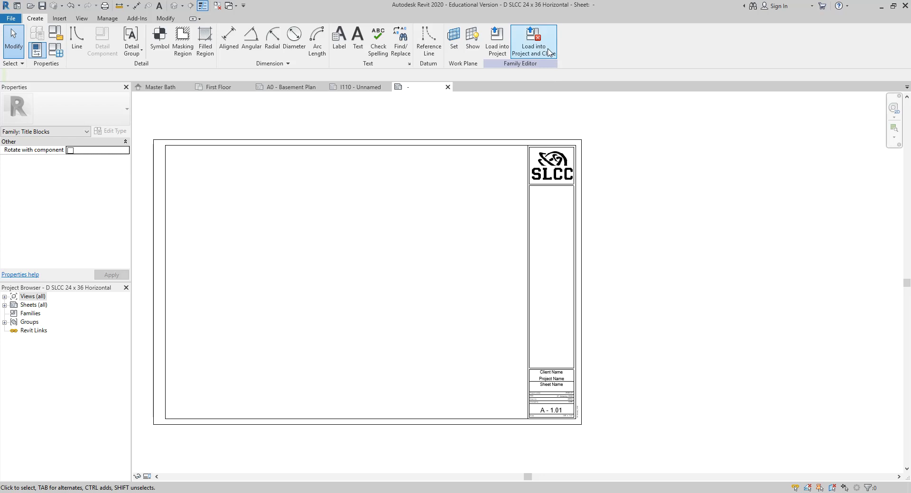
scroll(457, 299, "up", 8)
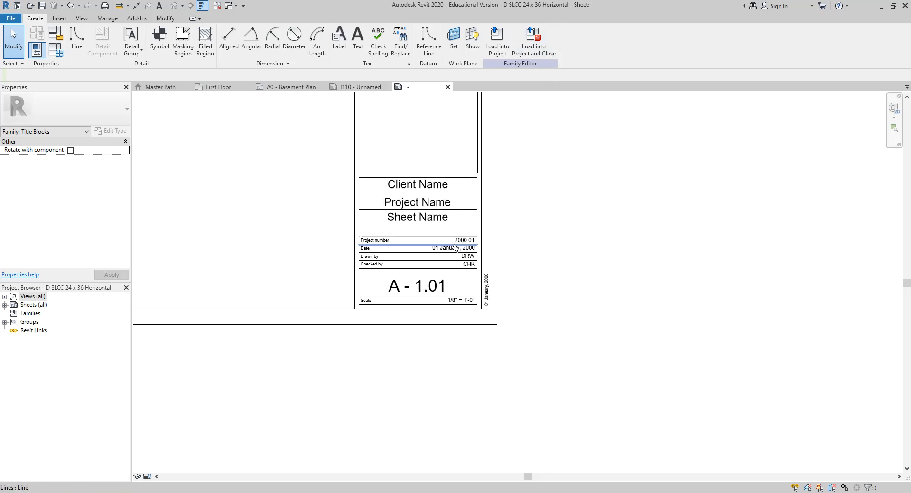
scroll(613, 300, "down", 6)
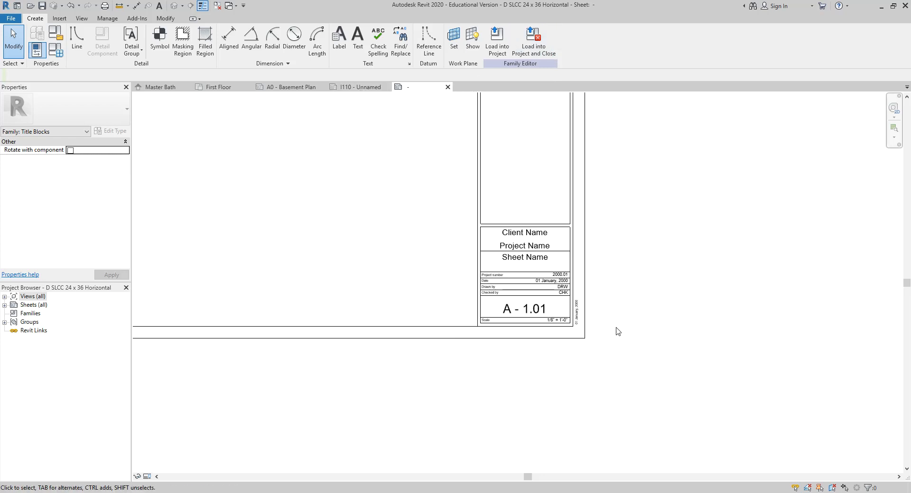
scroll(619, 334, "up", 4)
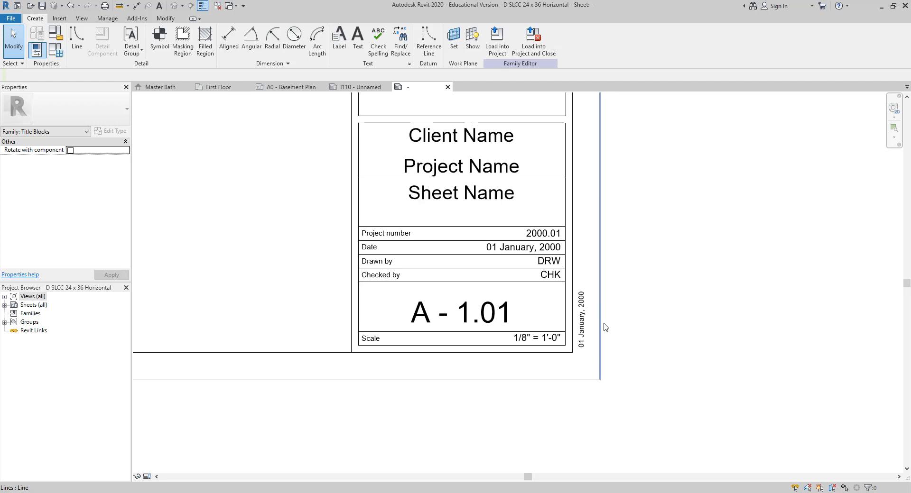
scroll(604, 335, "down", 4)
scroll(659, 336, "up", 6)
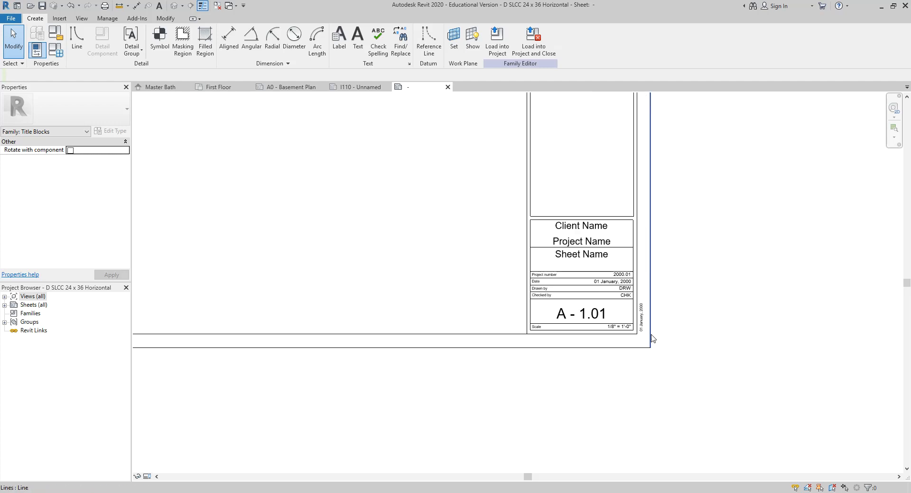
Step: Examine the type of the vertical date label beside the title strip and the layout around it
left_click(604, 285)
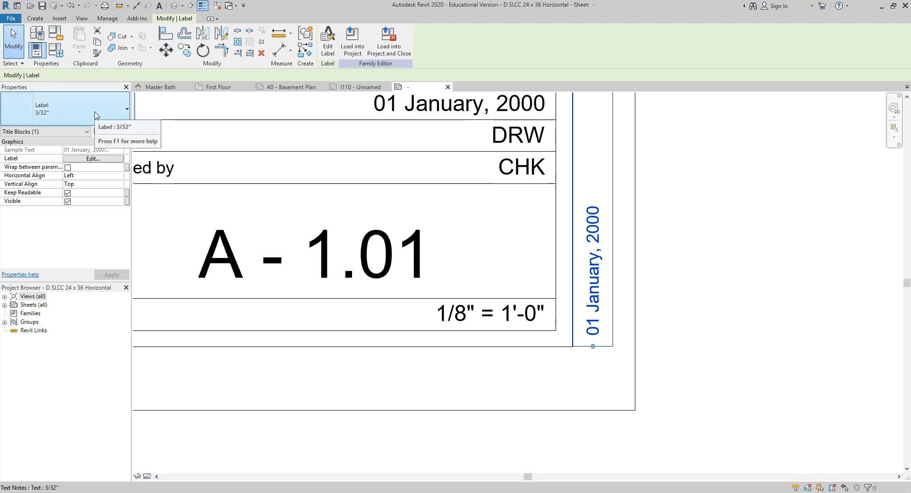
left_click(672, 291)
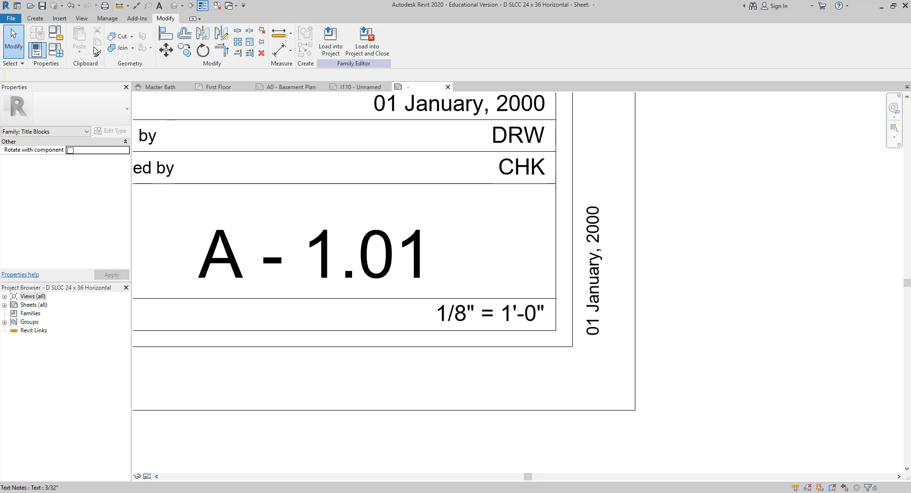
scroll(607, 427, "down", 5)
scroll(609, 428, "down", 4)
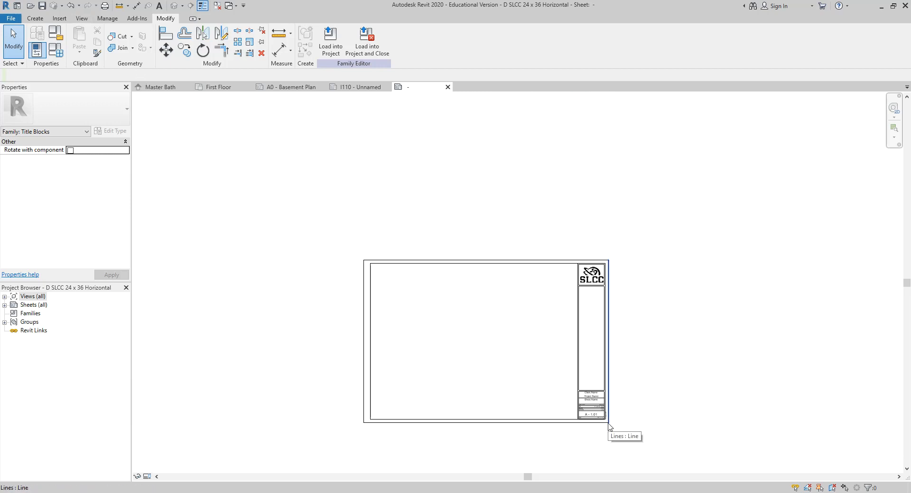
scroll(384, 395, "up", 2)
middle_click_drag(513, 356, 158, 189)
scroll(475, 274, "up", 5)
middle_click_drag(562, 237, 545, 289)
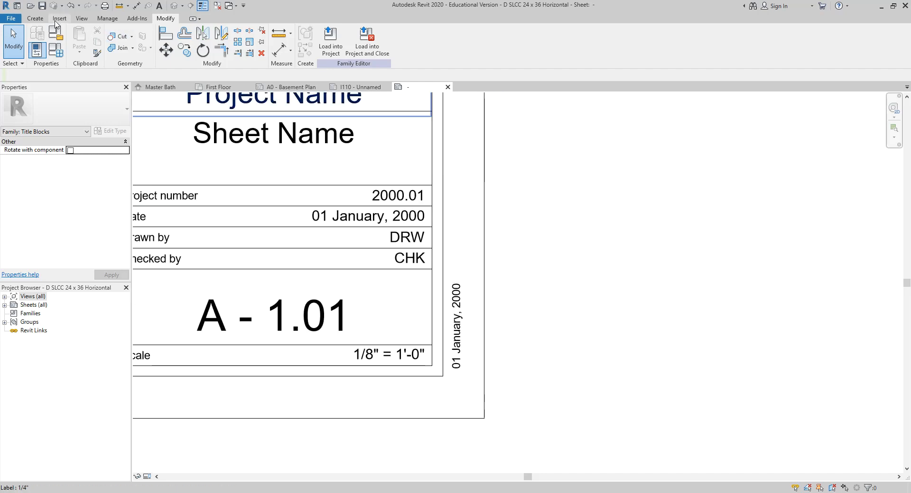
Step: Start a new label of type 3/32" with left horizontal and middle vertical alignment
left_click(34, 19)
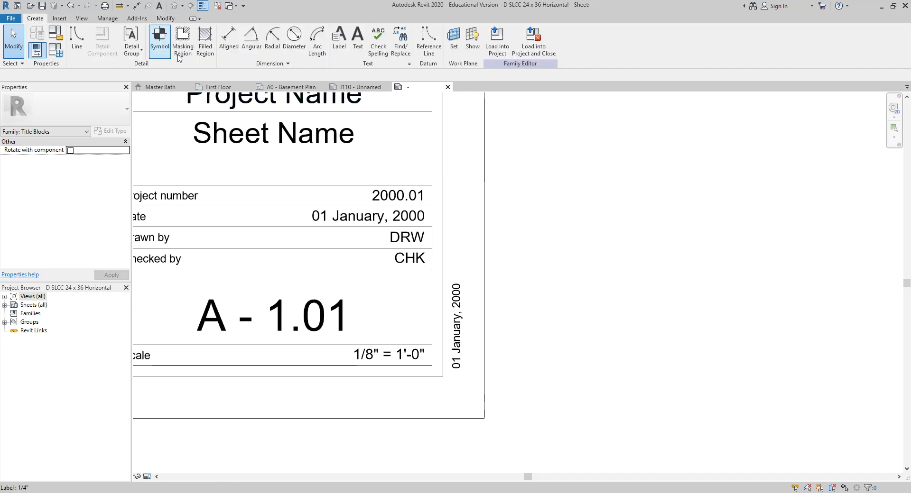
left_click(339, 39)
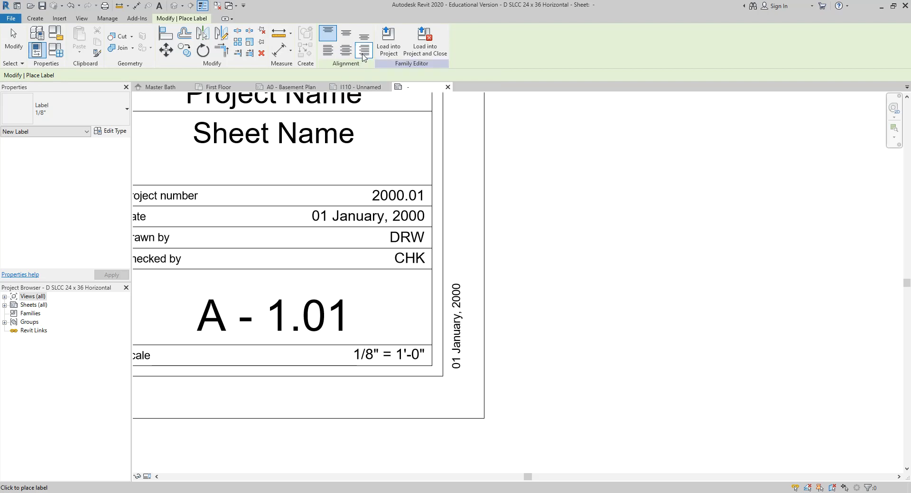
left_click(330, 53)
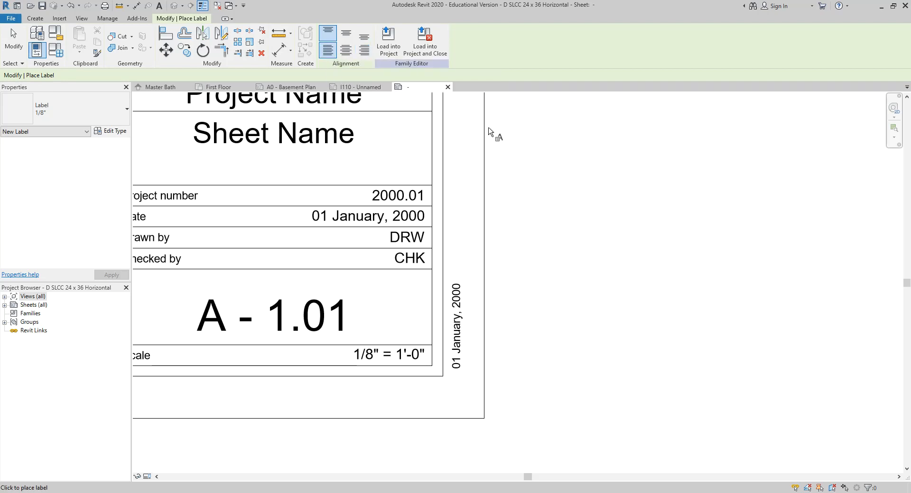
left_click(347, 34)
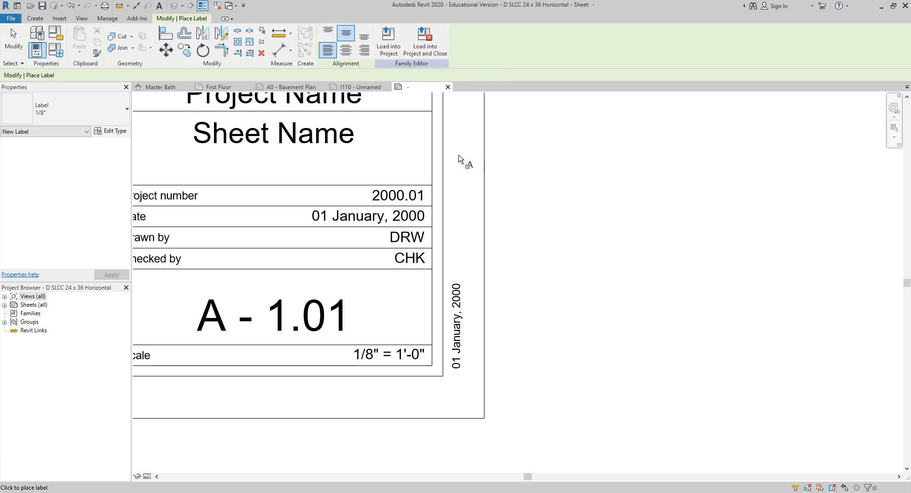
left_click(61, 121)
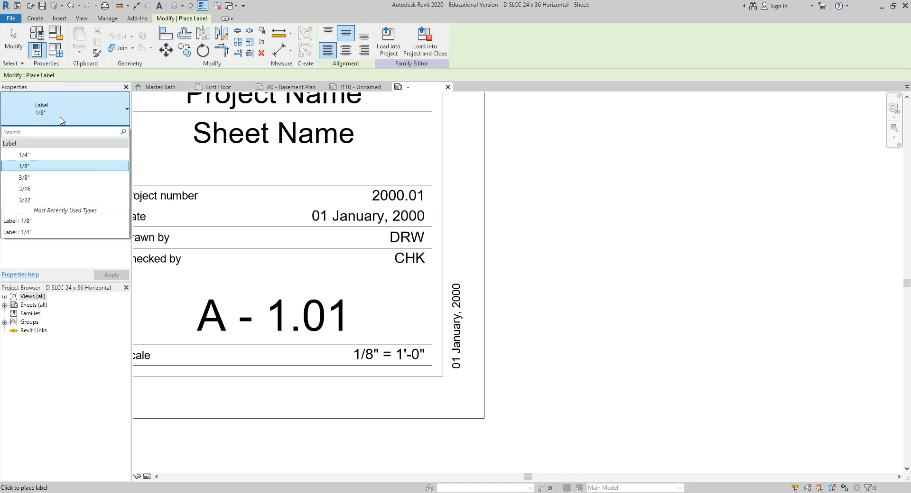
left_click(49, 202)
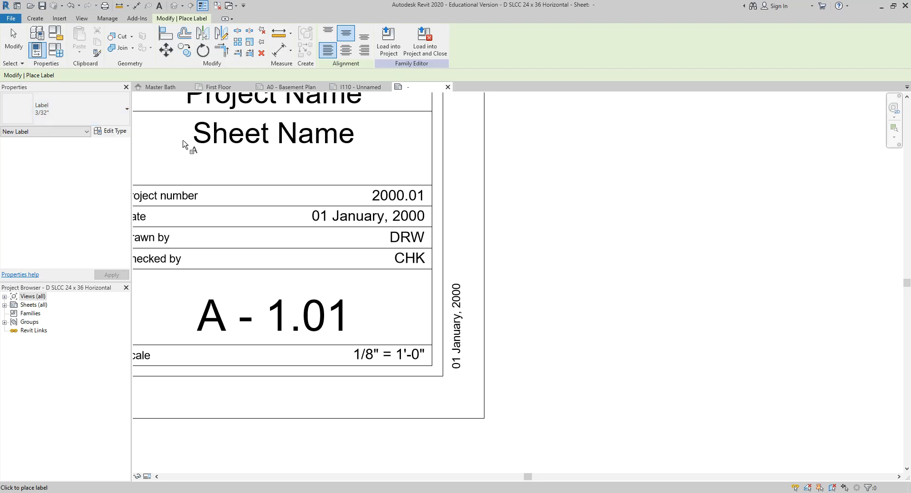
Step: Place the new label containing the File Path parameter in the sheet margin below the Scale row
scroll(604, 301, "down", 2)
scroll(517, 362, "up", 2)
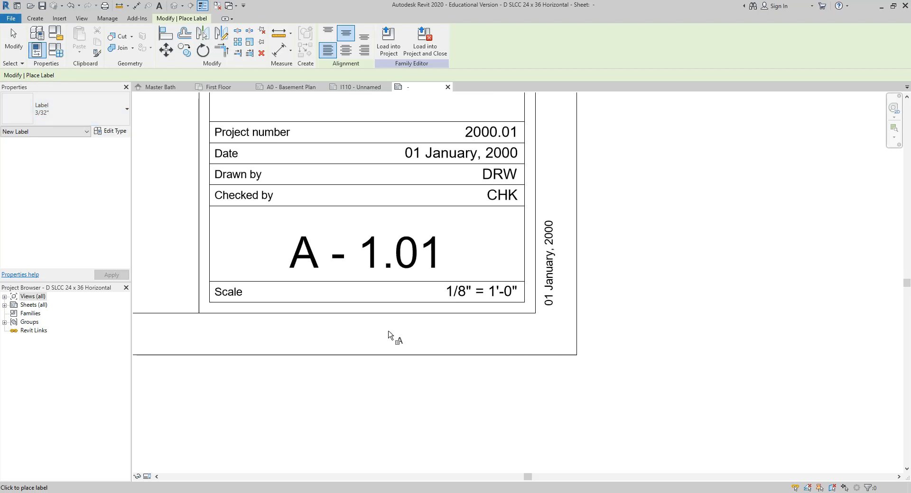
left_click(387, 334)
left_click_drag(370, 238, 367, 255)
scroll(295, 290, "down", 1)
left_click(295, 285)
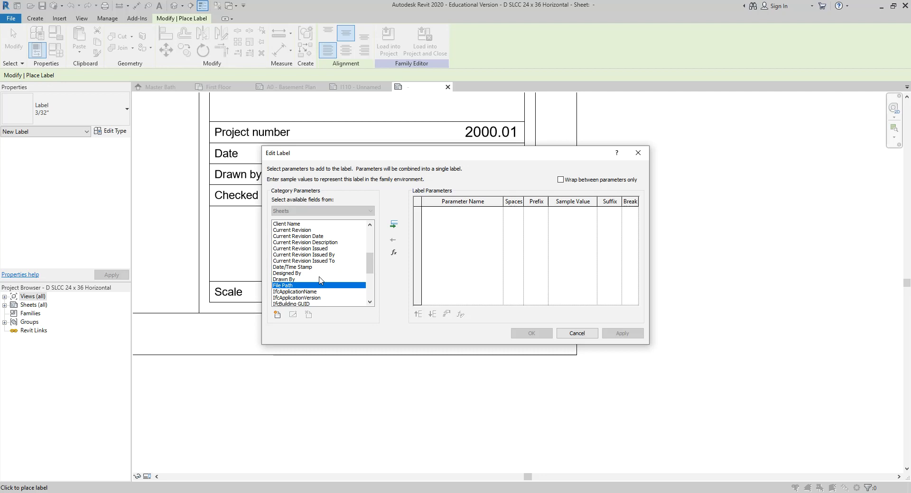
left_click(395, 226)
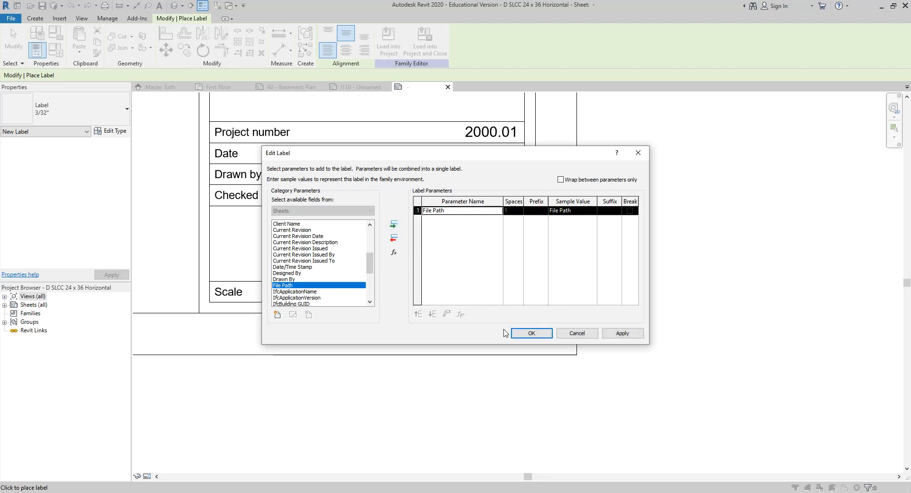
left_click(523, 335)
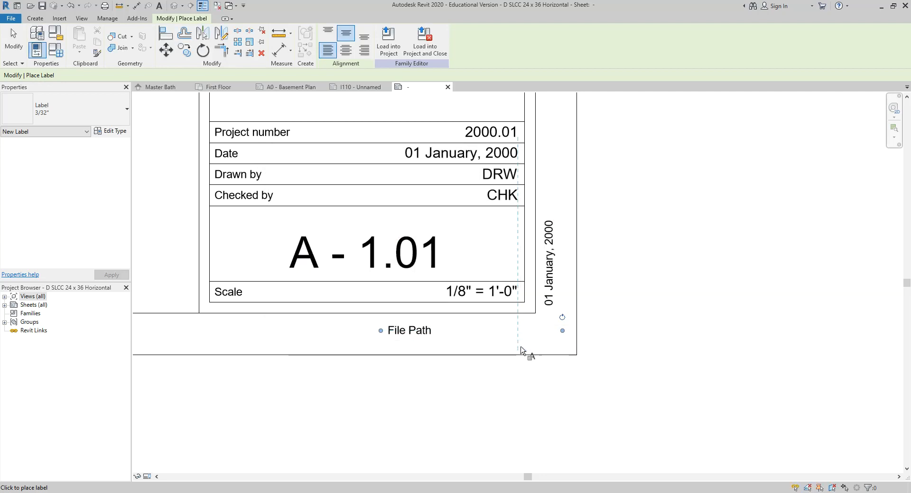
left_click(642, 336)
left_click(574, 331)
left_click(422, 335)
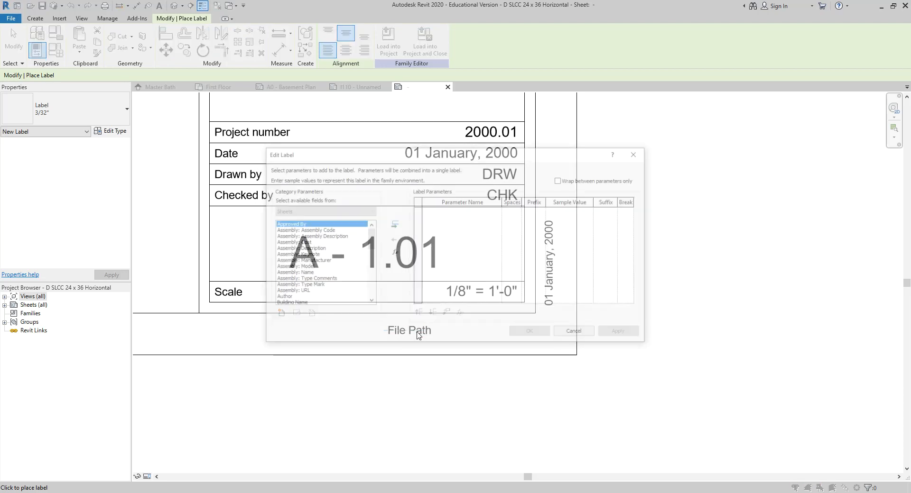
left_click(575, 332)
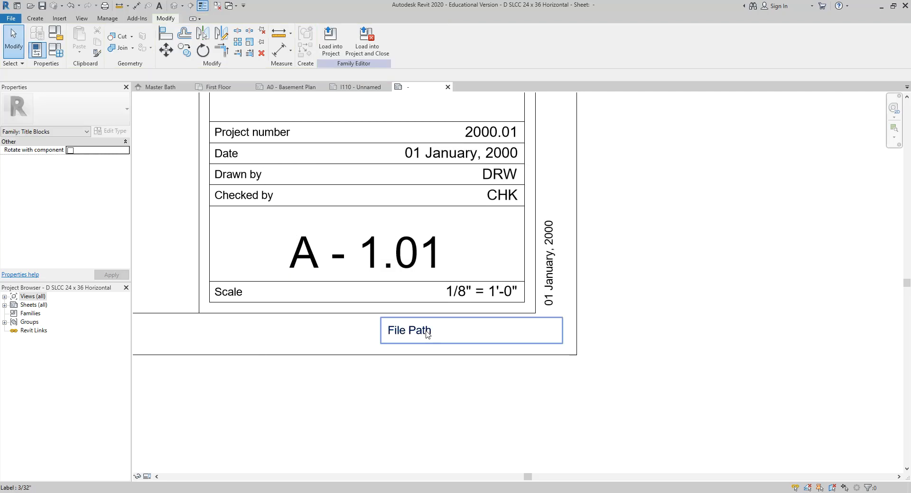
Step: Rotate the File Path label to vertical and move it into the outer margin beside the date label
left_click(432, 335)
left_click_drag(562, 318, 456, 240)
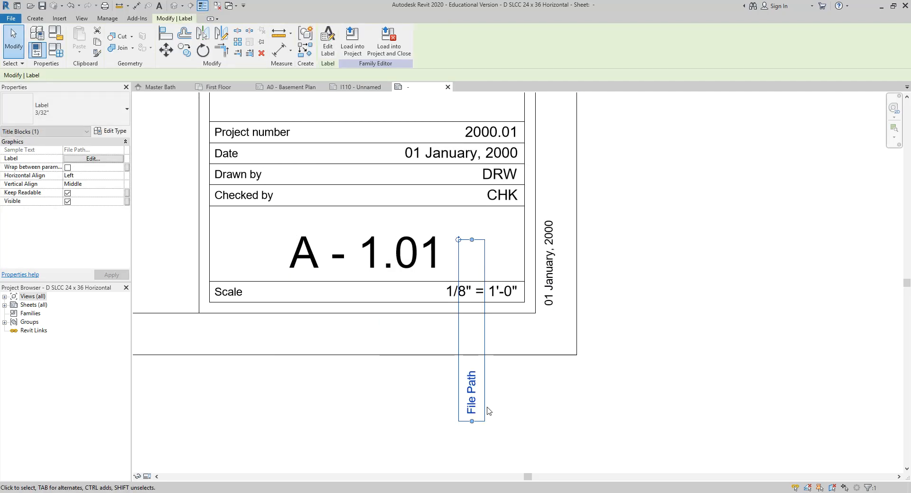
left_click_drag(473, 403, 567, 286)
Step: Stretch the File Path label's box far up along the outer margin to make room for a long path
middle_click_drag(640, 190, 539, 416)
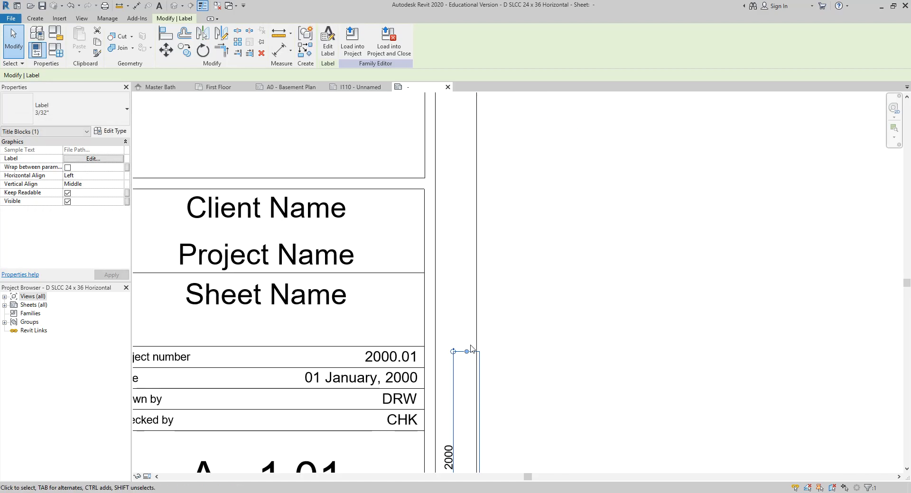
left_click_drag(472, 354, 488, 107)
scroll(521, 303, "down", 3)
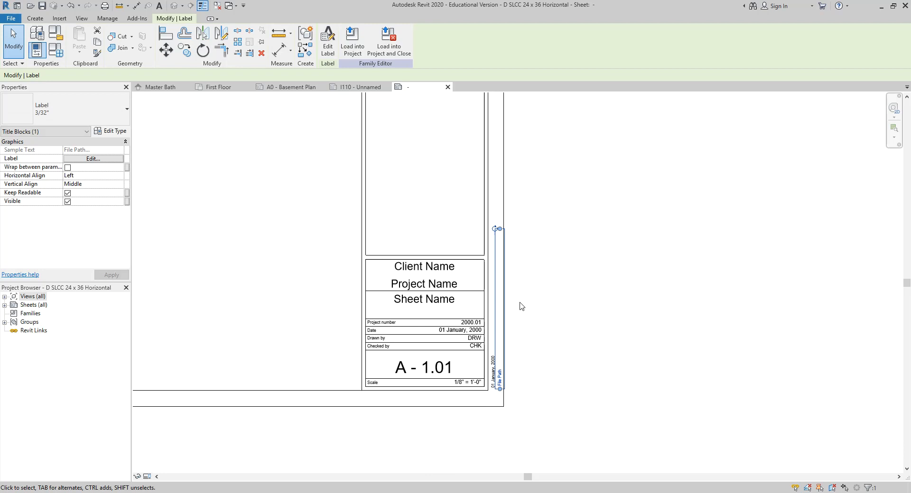
left_click_drag(499, 229, 504, 111)
scroll(548, 149, "down", 3)
middle_click_drag(547, 143, 469, 489)
middle_click_drag(468, 407, 443, 220)
left_click_drag(415, 294, 421, 177)
Step: Move the File Path label closer to the date label and line up the starts of both texts
left_click(517, 307)
scroll(472, 396, "up", 5)
scroll(474, 392, "up", 3)
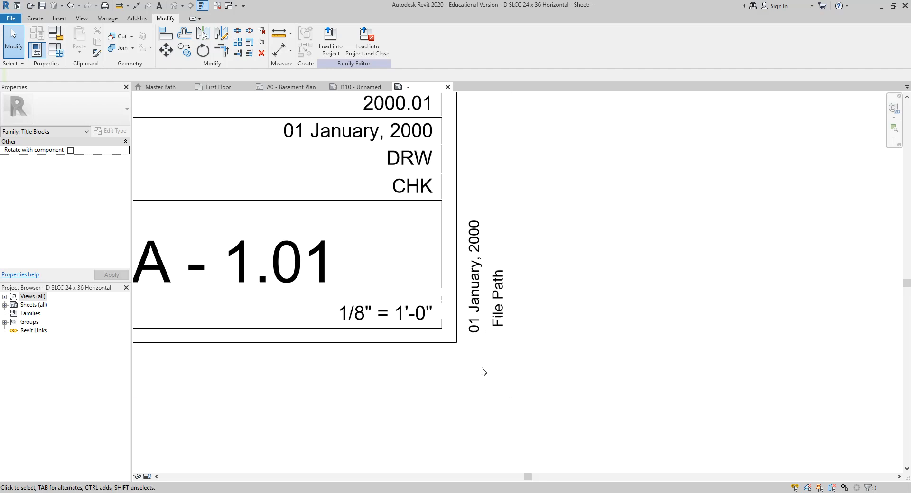
left_click(494, 327)
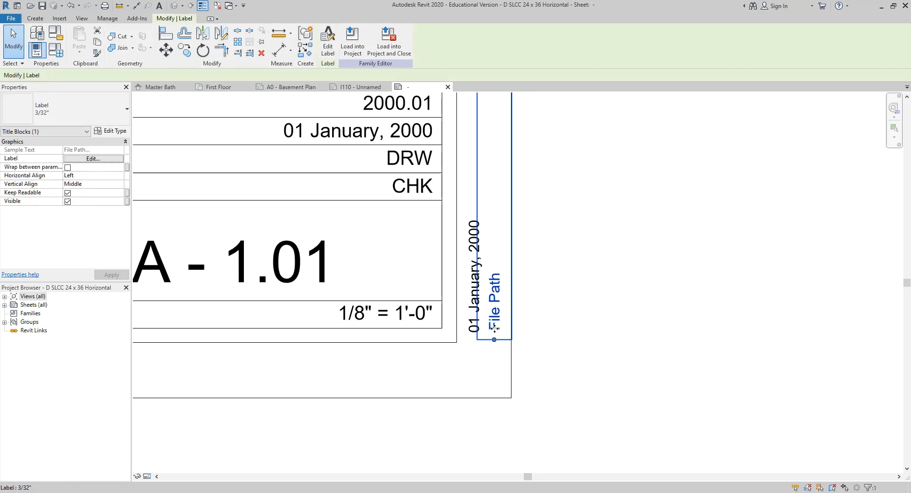
left_click_drag(494, 328, 494, 327)
left_click(570, 312)
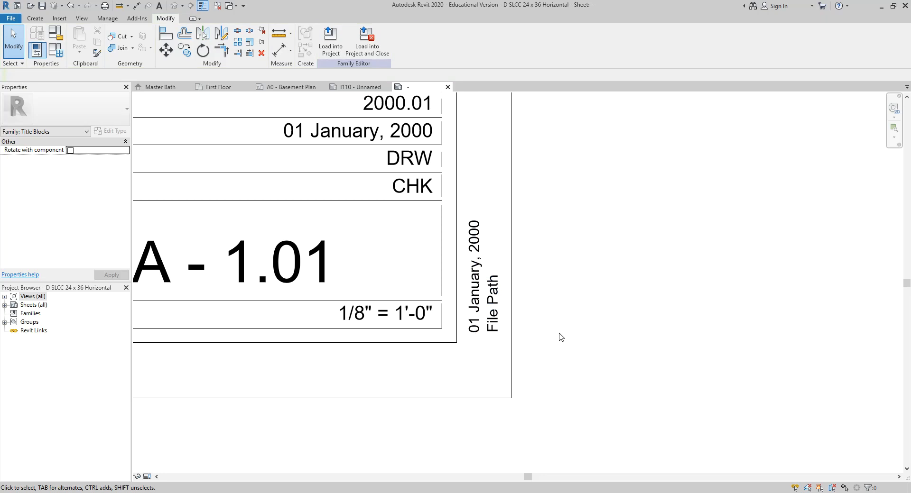
Step: Load the titleblock into the house plan project and close the family, saving both the family and the project
scroll(560, 337, "down", 6)
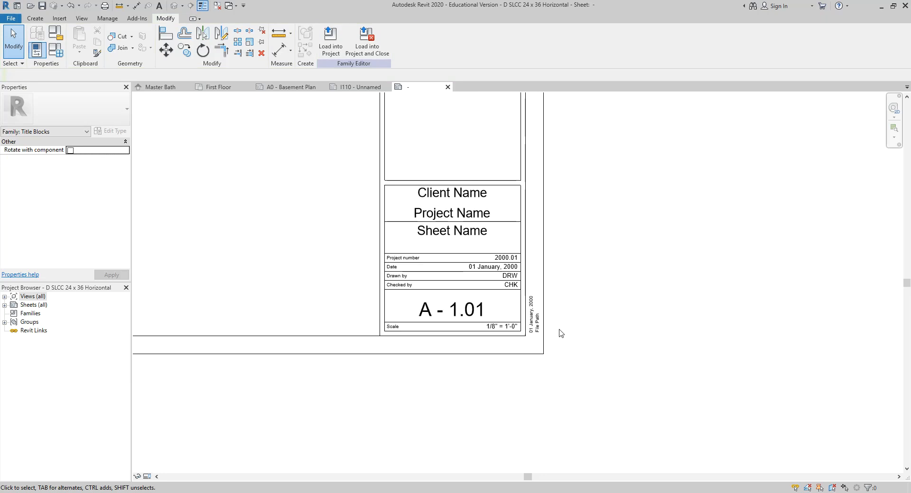
middle_click_drag(590, 271, 620, 362)
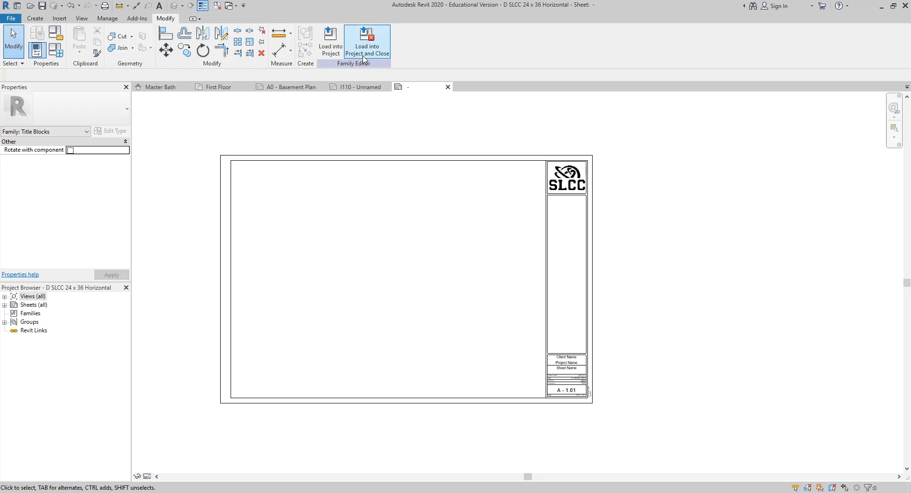
left_click(367, 40)
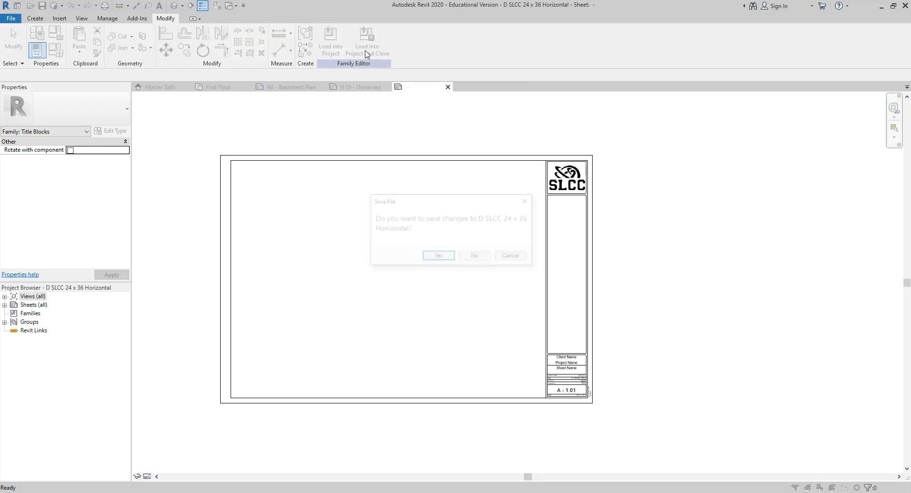
left_click(438, 257)
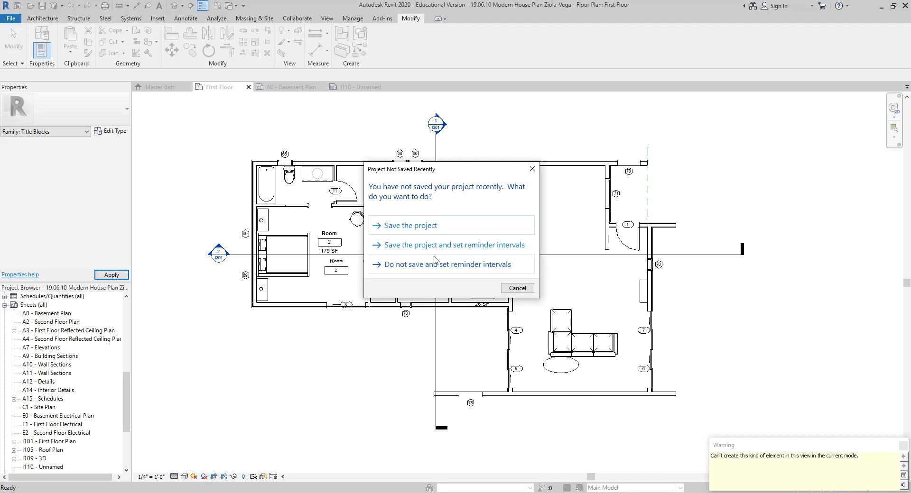
left_click(433, 226)
key("Escape")
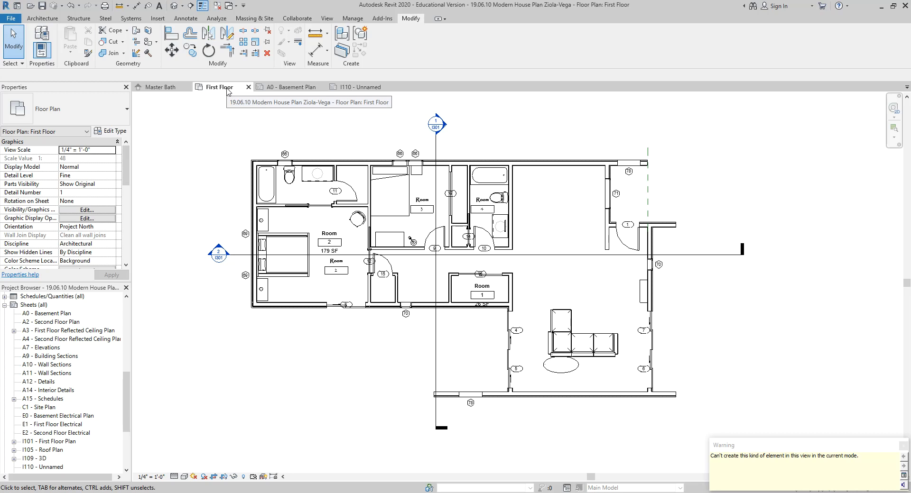
Step: Open sheet A0 - Basement Plan and change its title block to D SLCC 24 x 36 Horizontal
double_click(64, 314)
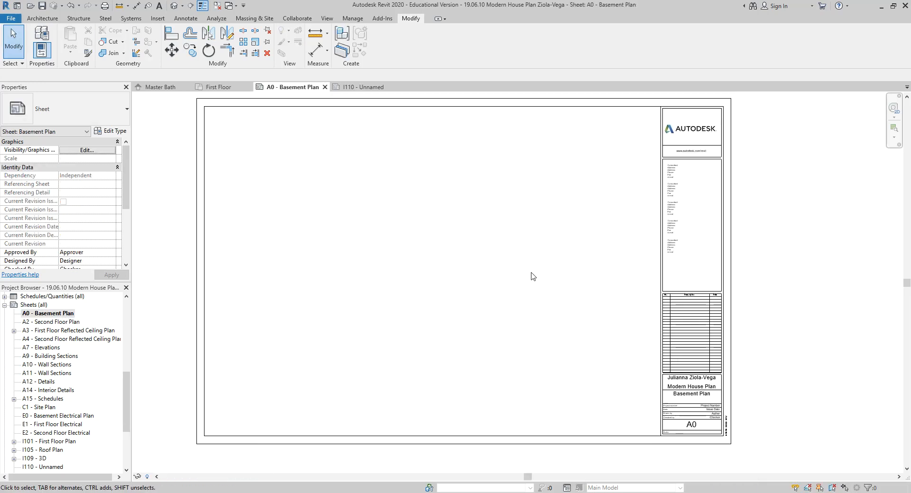
left_click(729, 260)
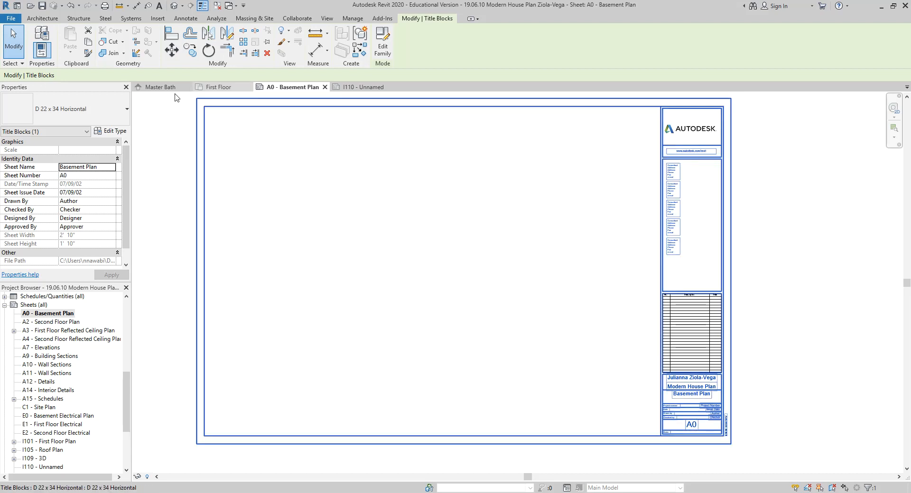
left_click(109, 114)
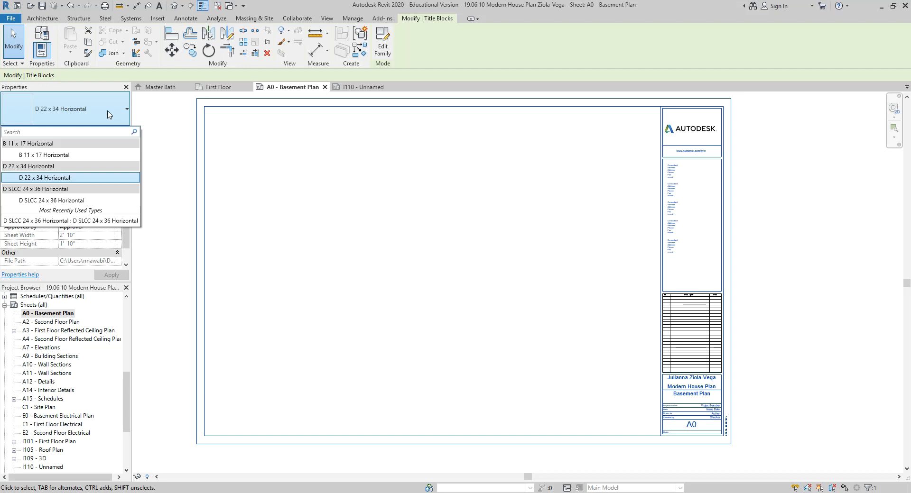
left_click(30, 201)
left_click(484, 252)
Step: Examine the new title block on the Basement Plan sheet, including the title strip, date stamp and file path
scroll(486, 250, "down", 1)
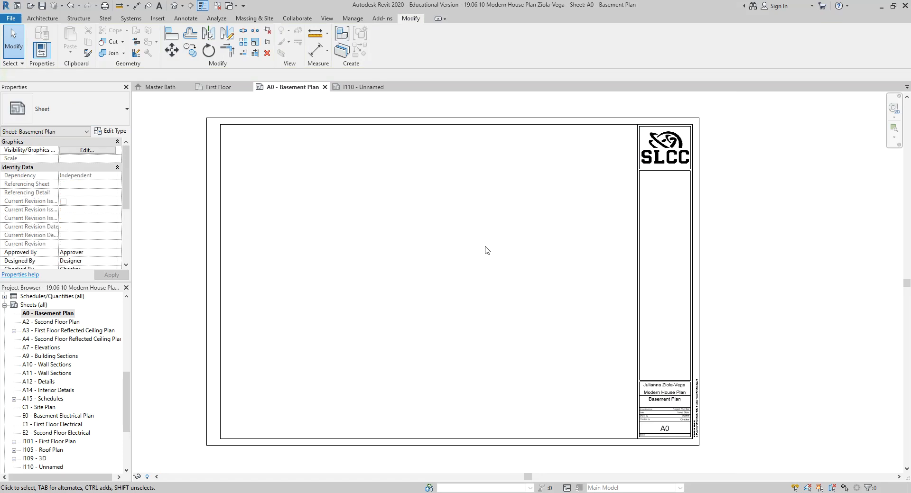
scroll(485, 247, "down", 1)
scroll(485, 248, "up", 1)
middle_click_drag(722, 406, 491, 312)
scroll(491, 313, "up", 4)
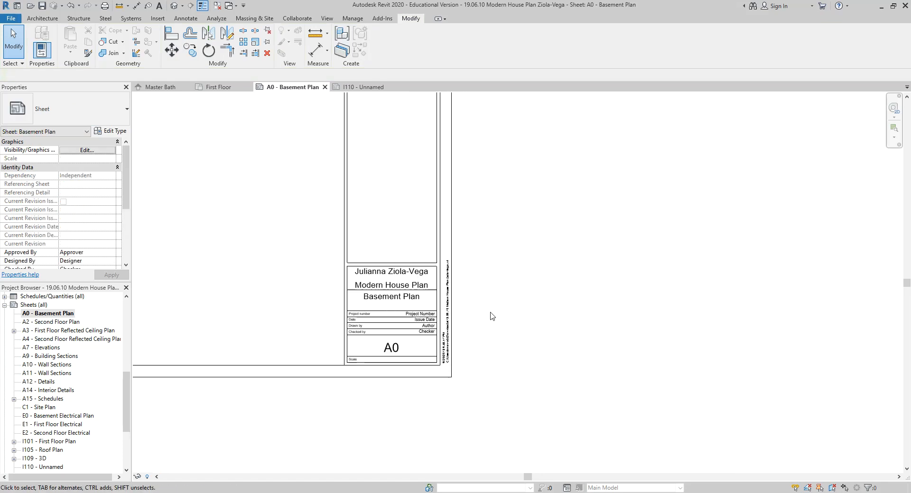
scroll(491, 313, "up", 5)
scroll(449, 336, "down", 1)
middle_click_drag(449, 336, 349, 342)
middle_click_drag(334, 387, 320, 430)
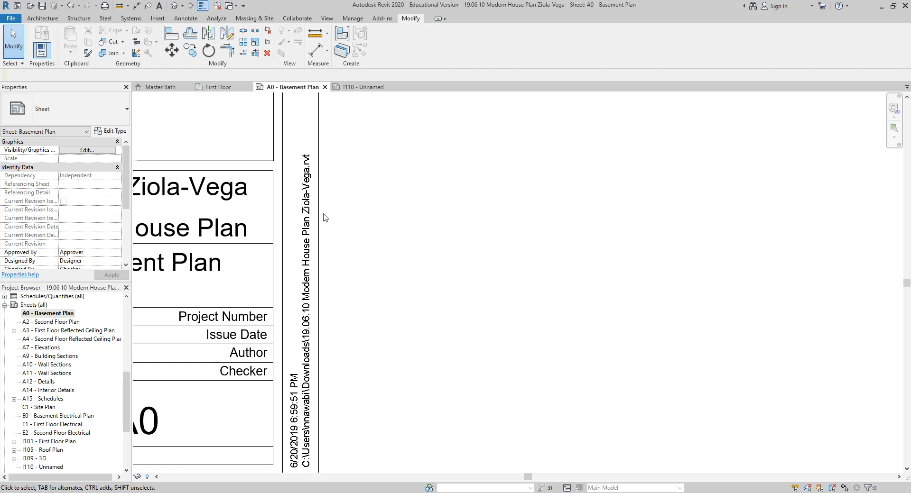
left_click(245, 279)
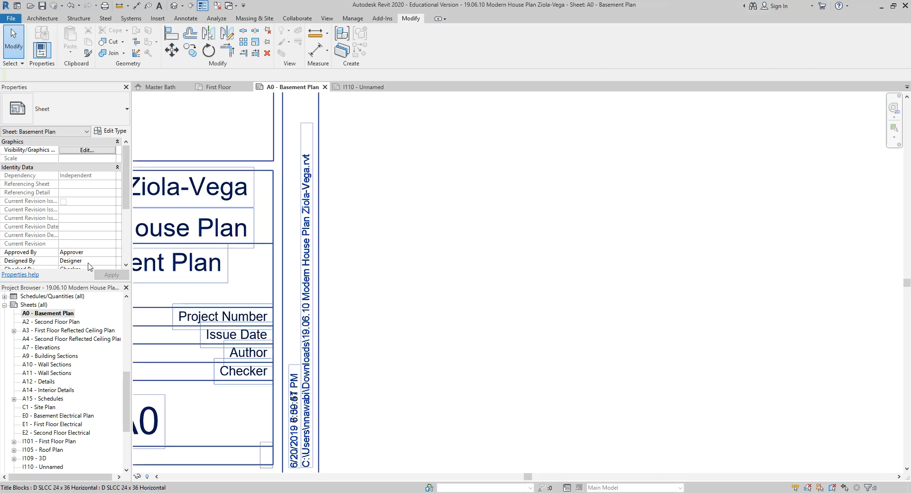
key("Escape")
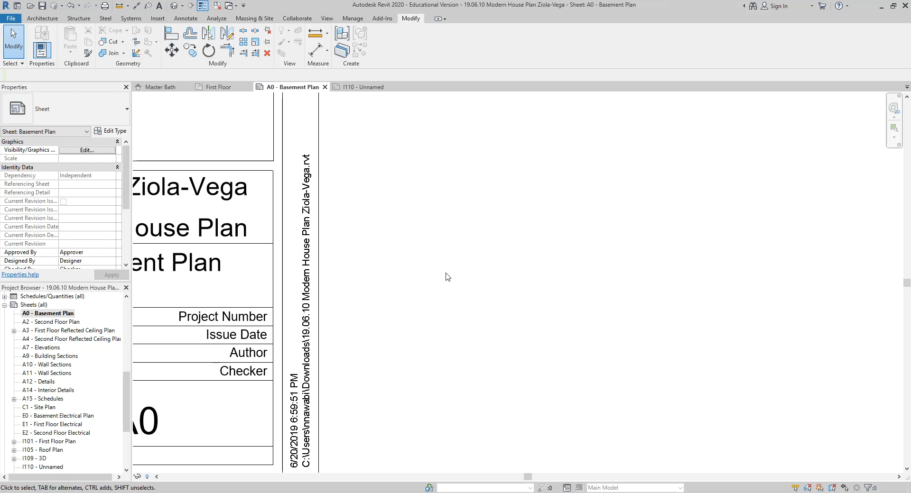
scroll(586, 256, "down", 5)
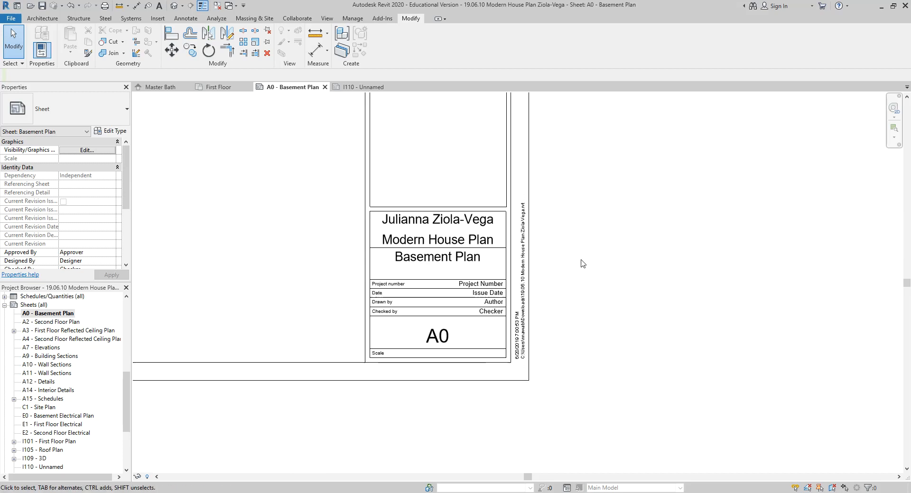
scroll(583, 237, "down", 4)
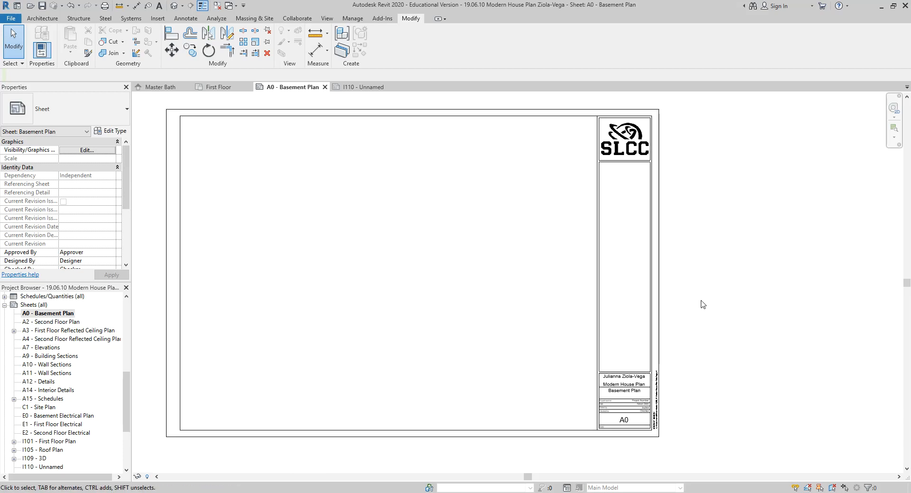